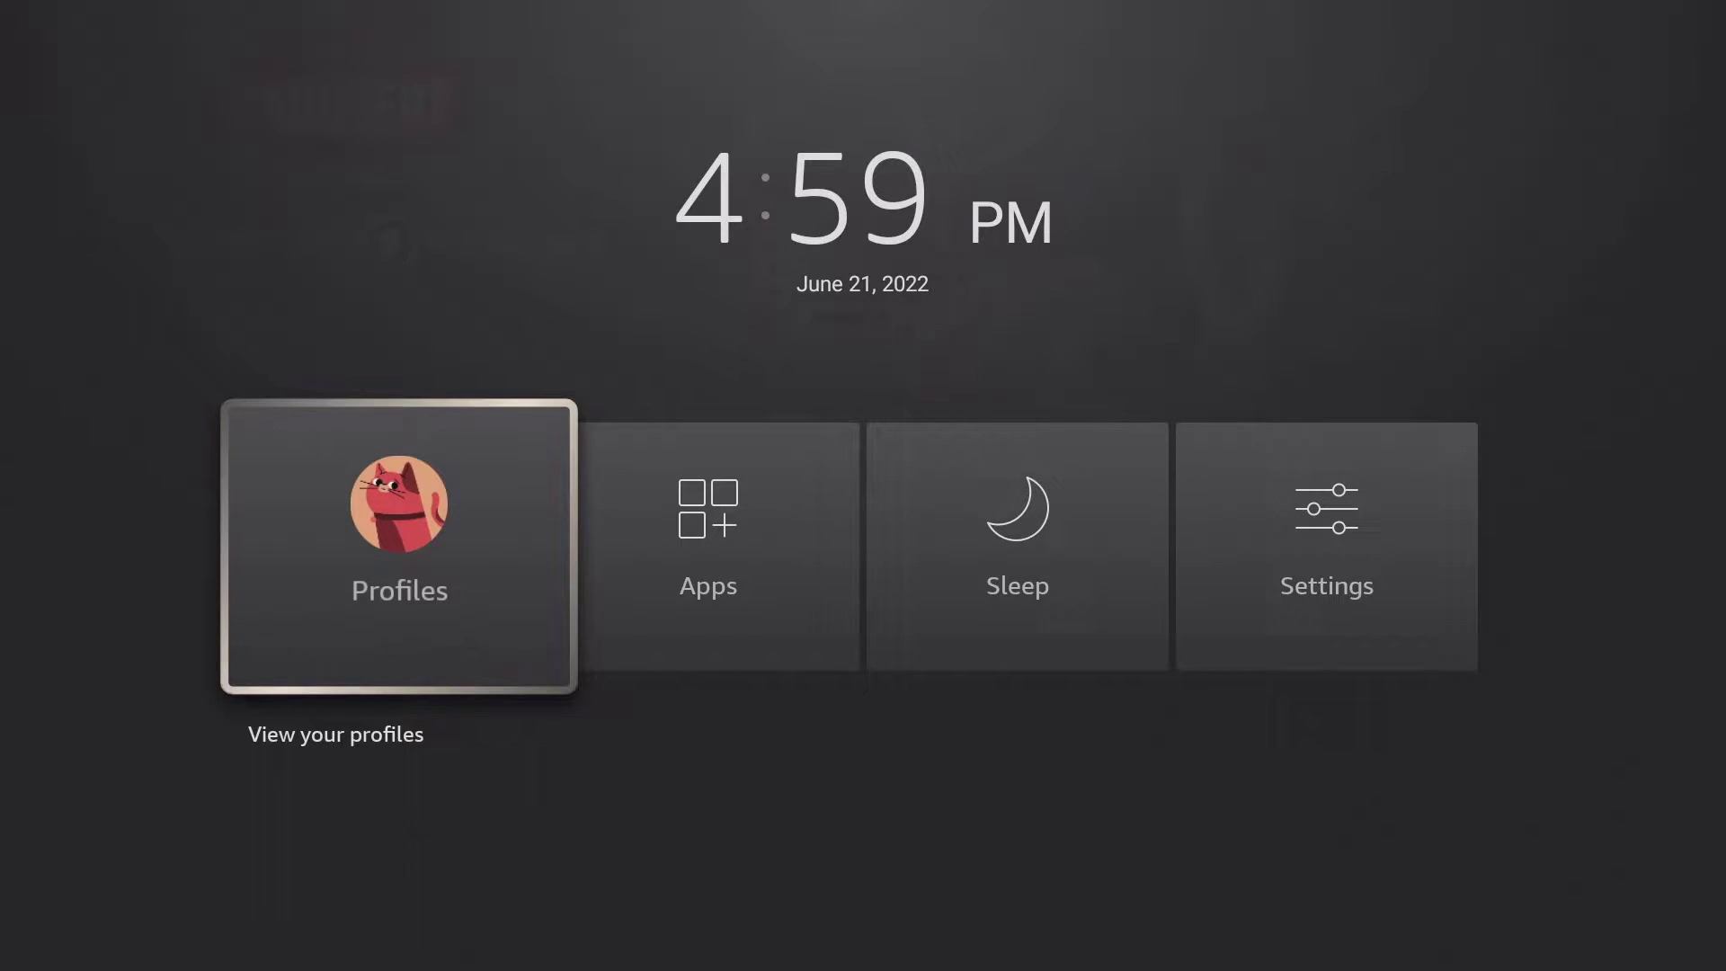
Step: Highlight the Apps tile in the quick panel and enter the Your Apps & Channels library
key("Right")
key("Right")
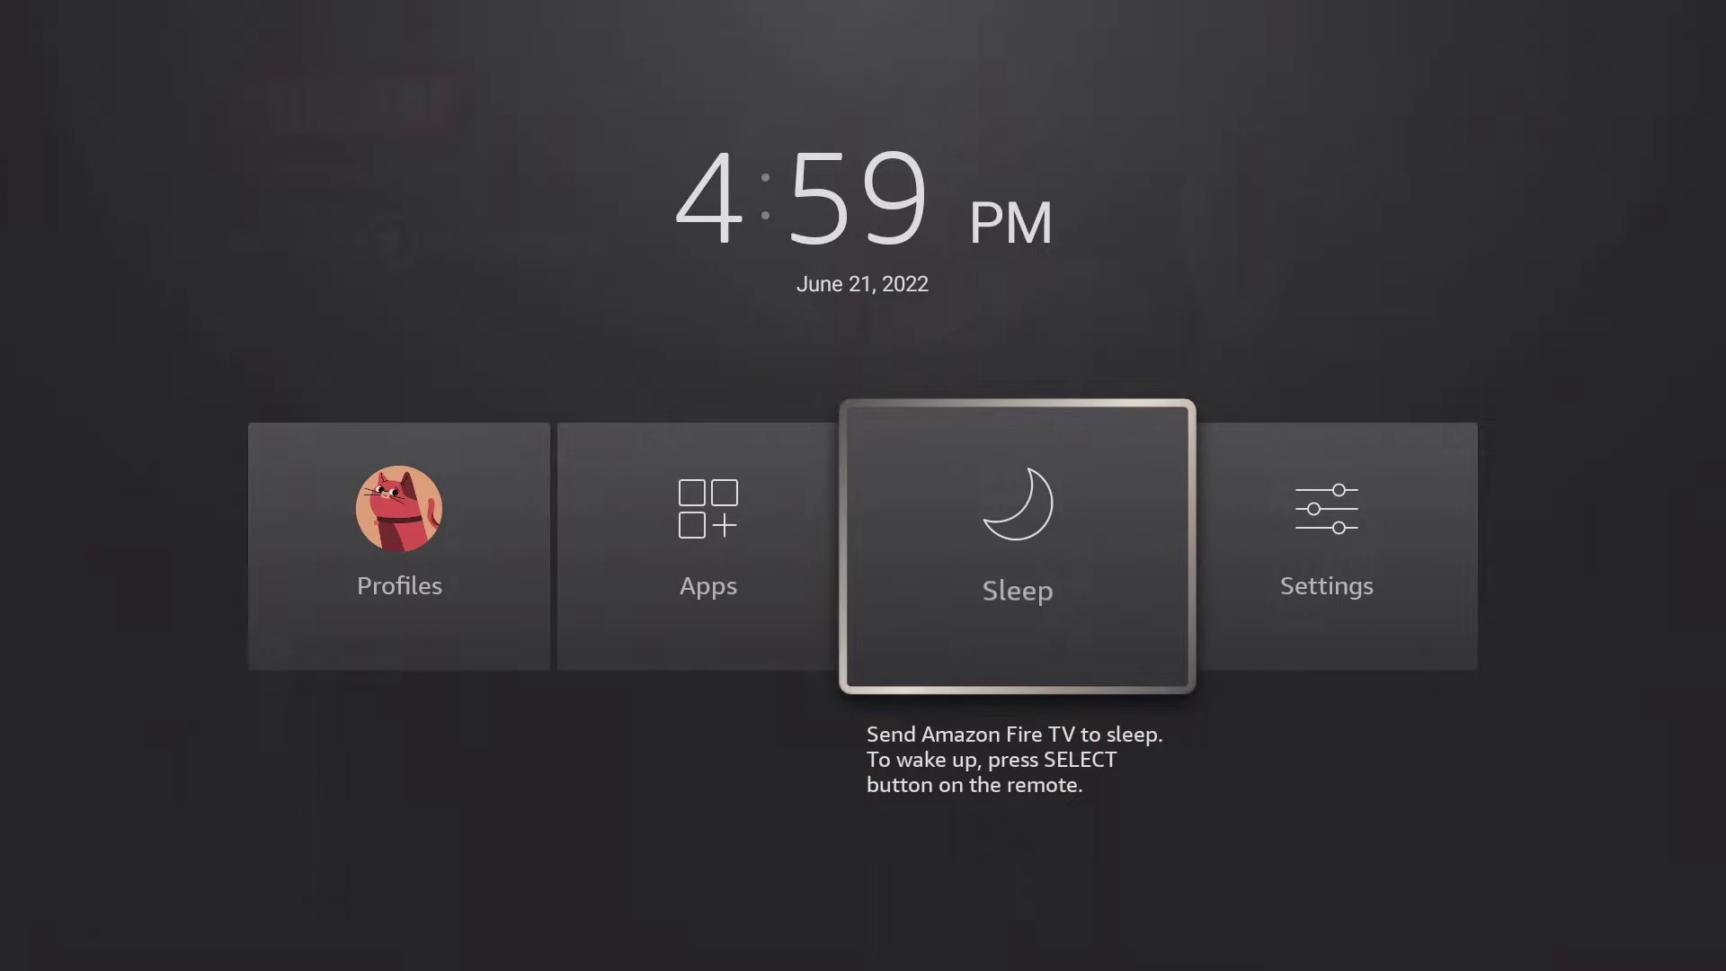
key("Right")
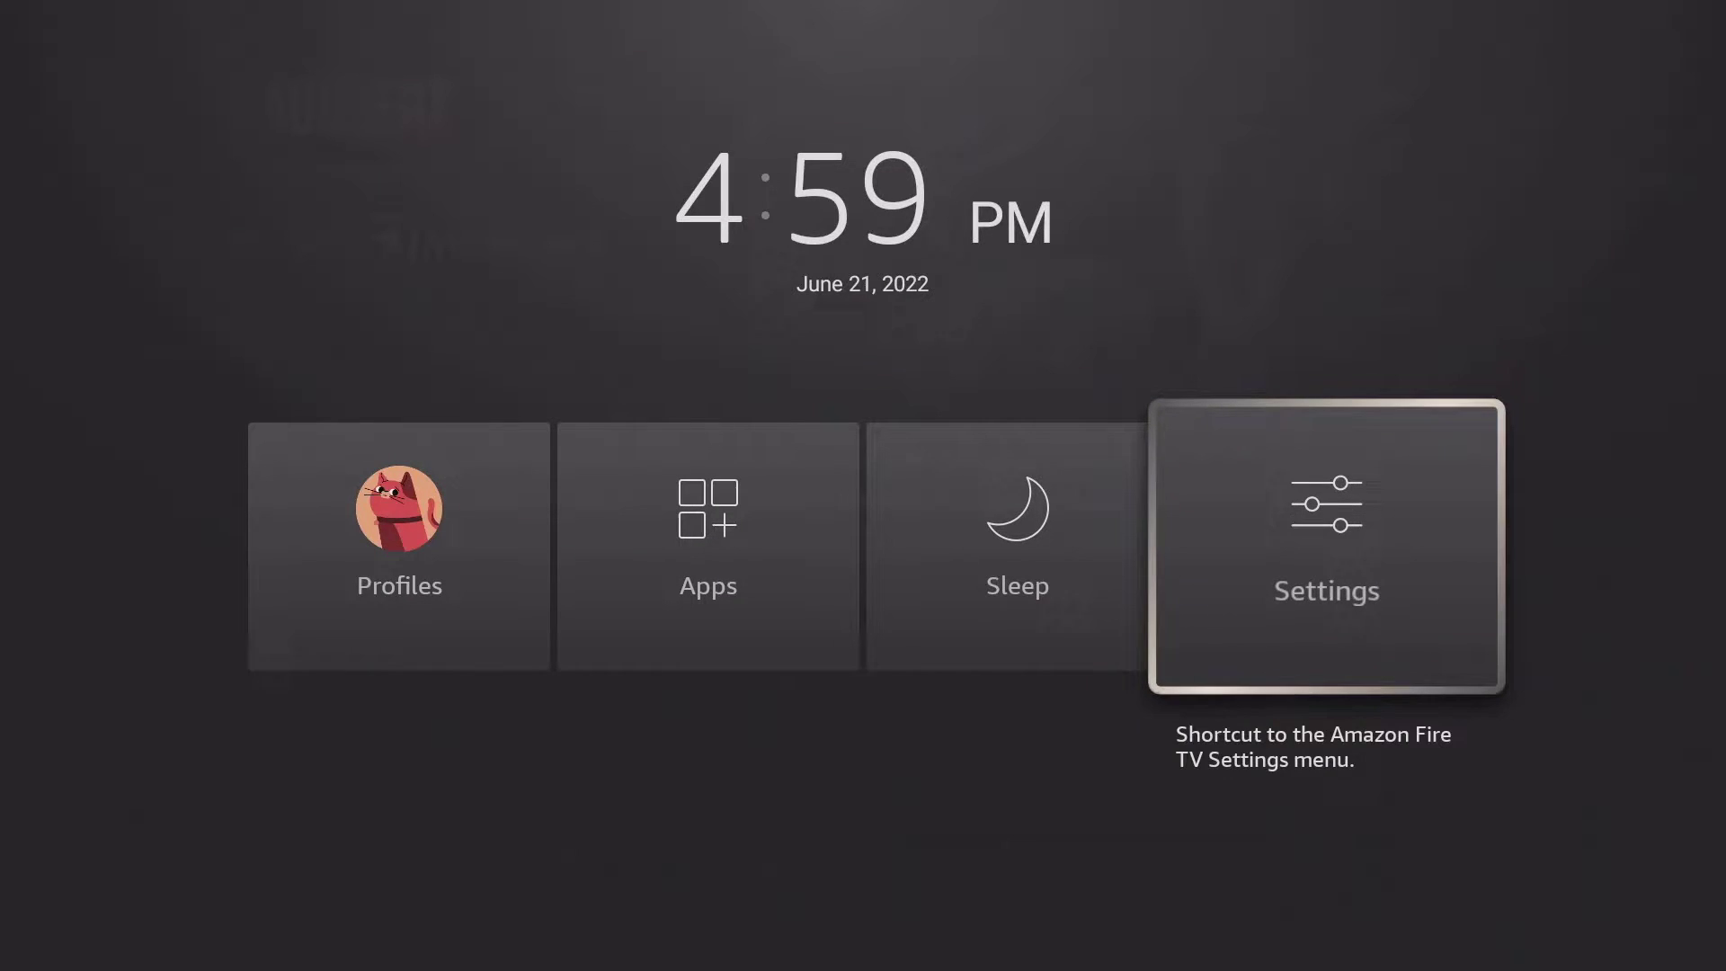
key("Left")
key("Left")
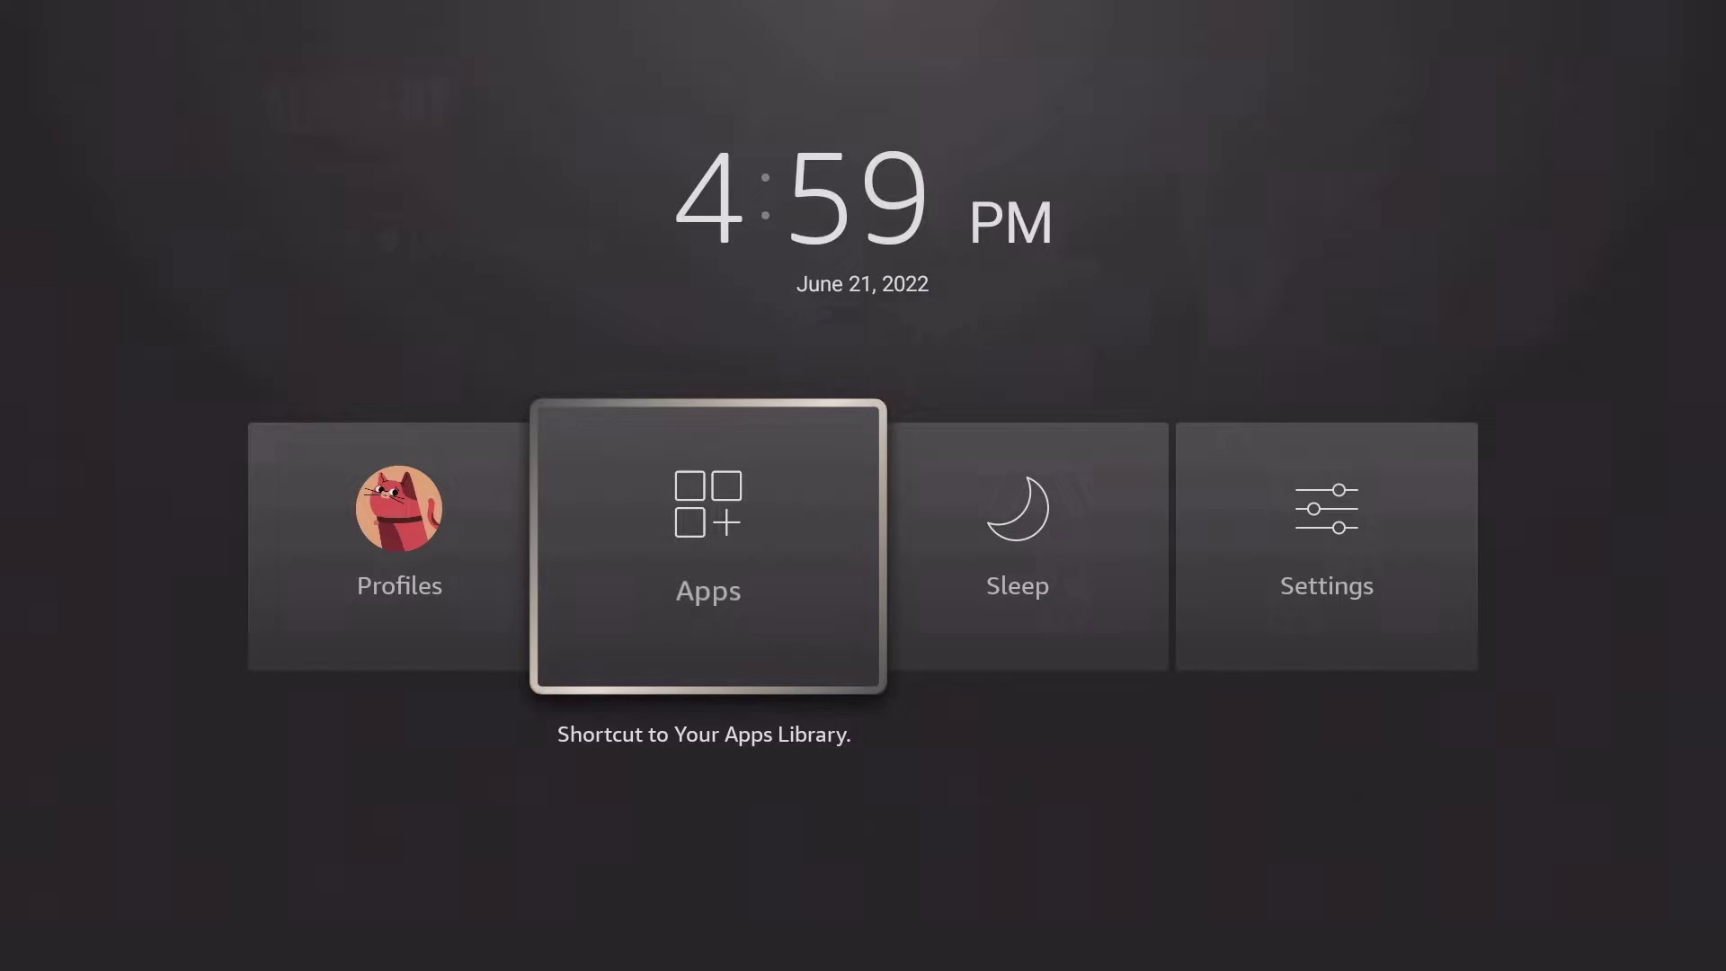
key("Return")
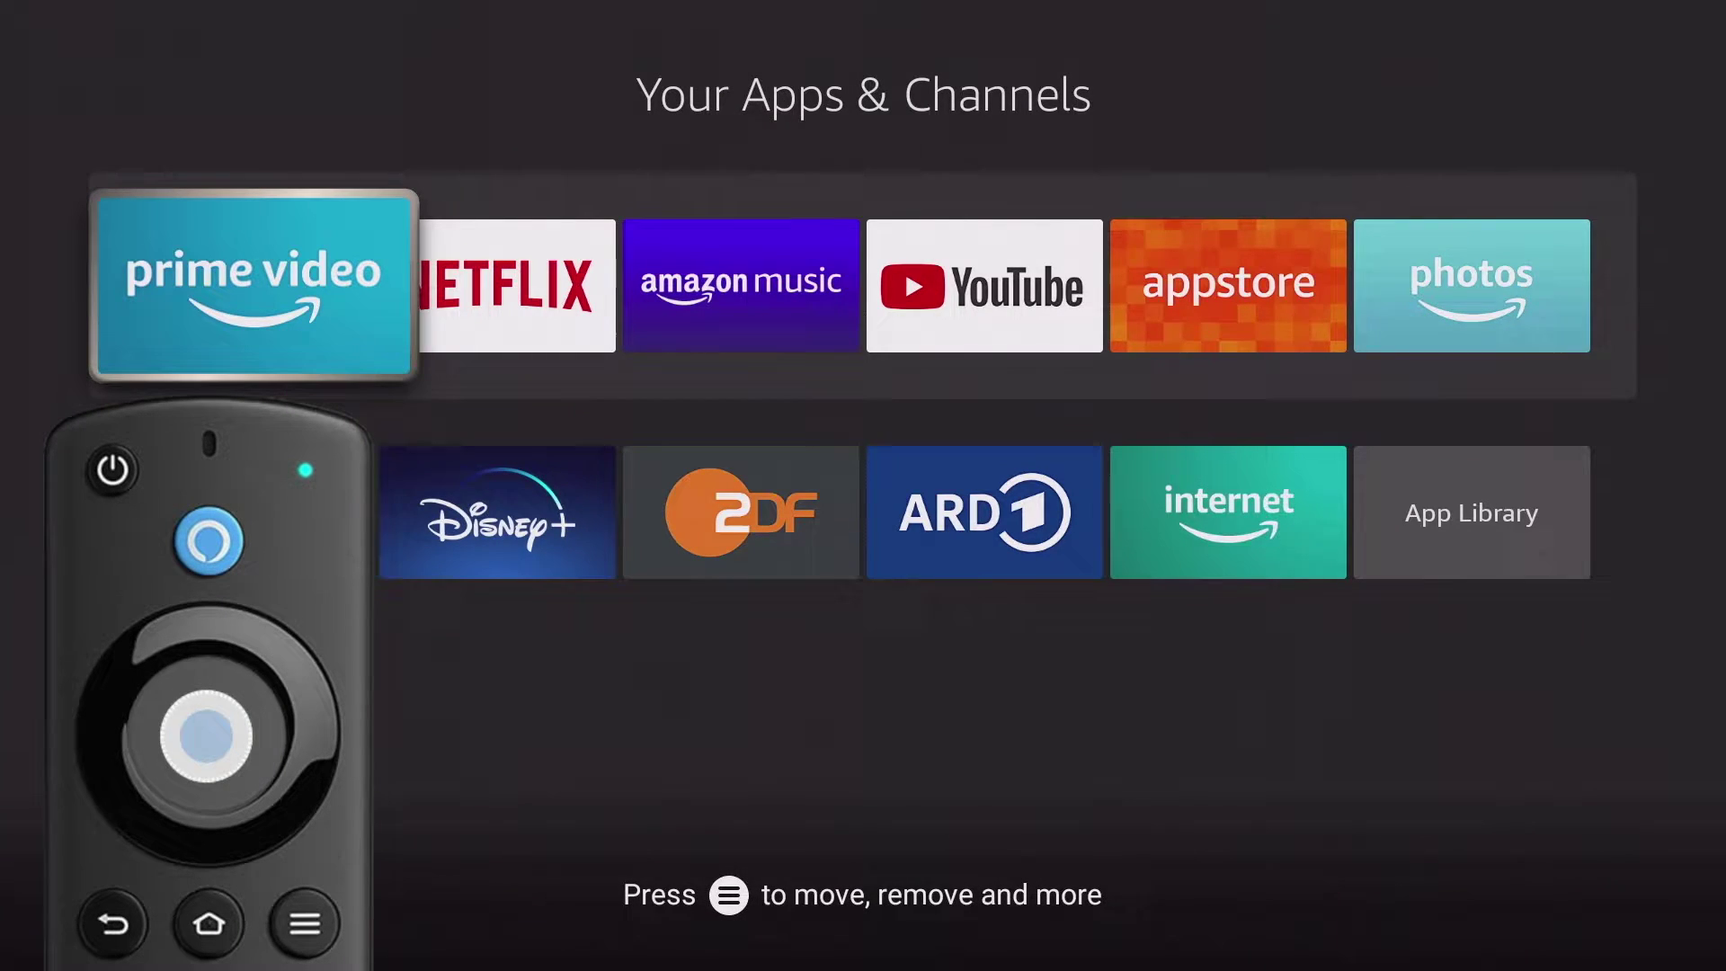
Step: Move Prime Video to the front of Your Apps & Channels
key("Right")
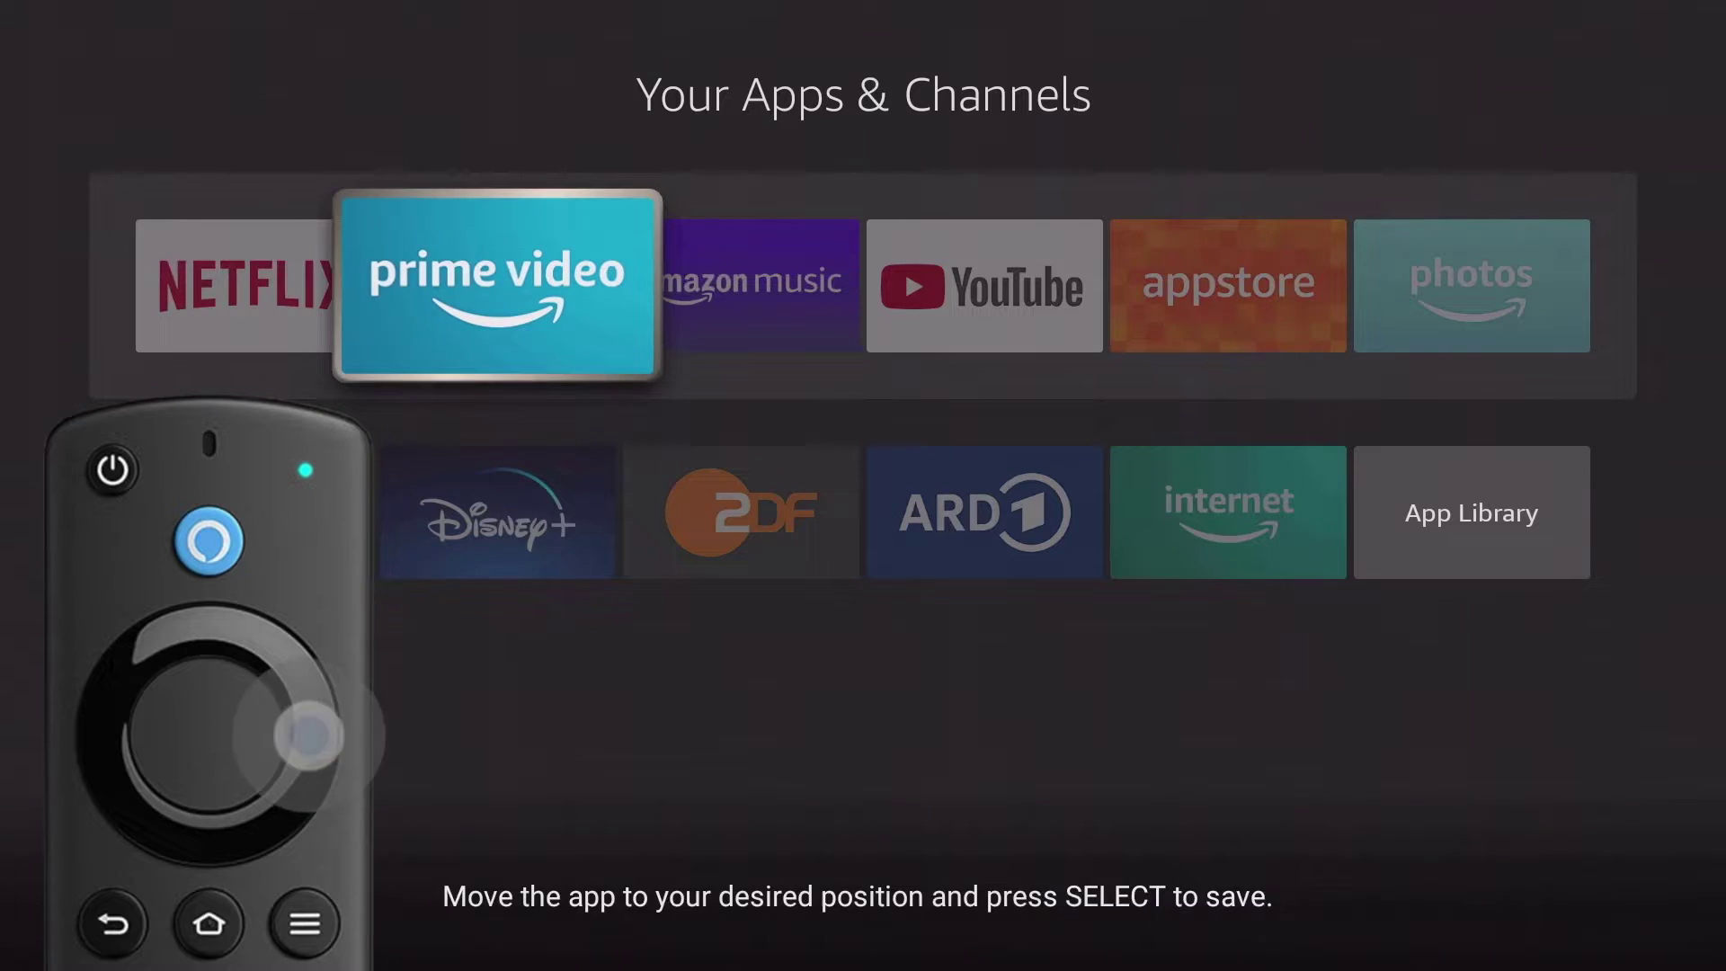
key("Return")
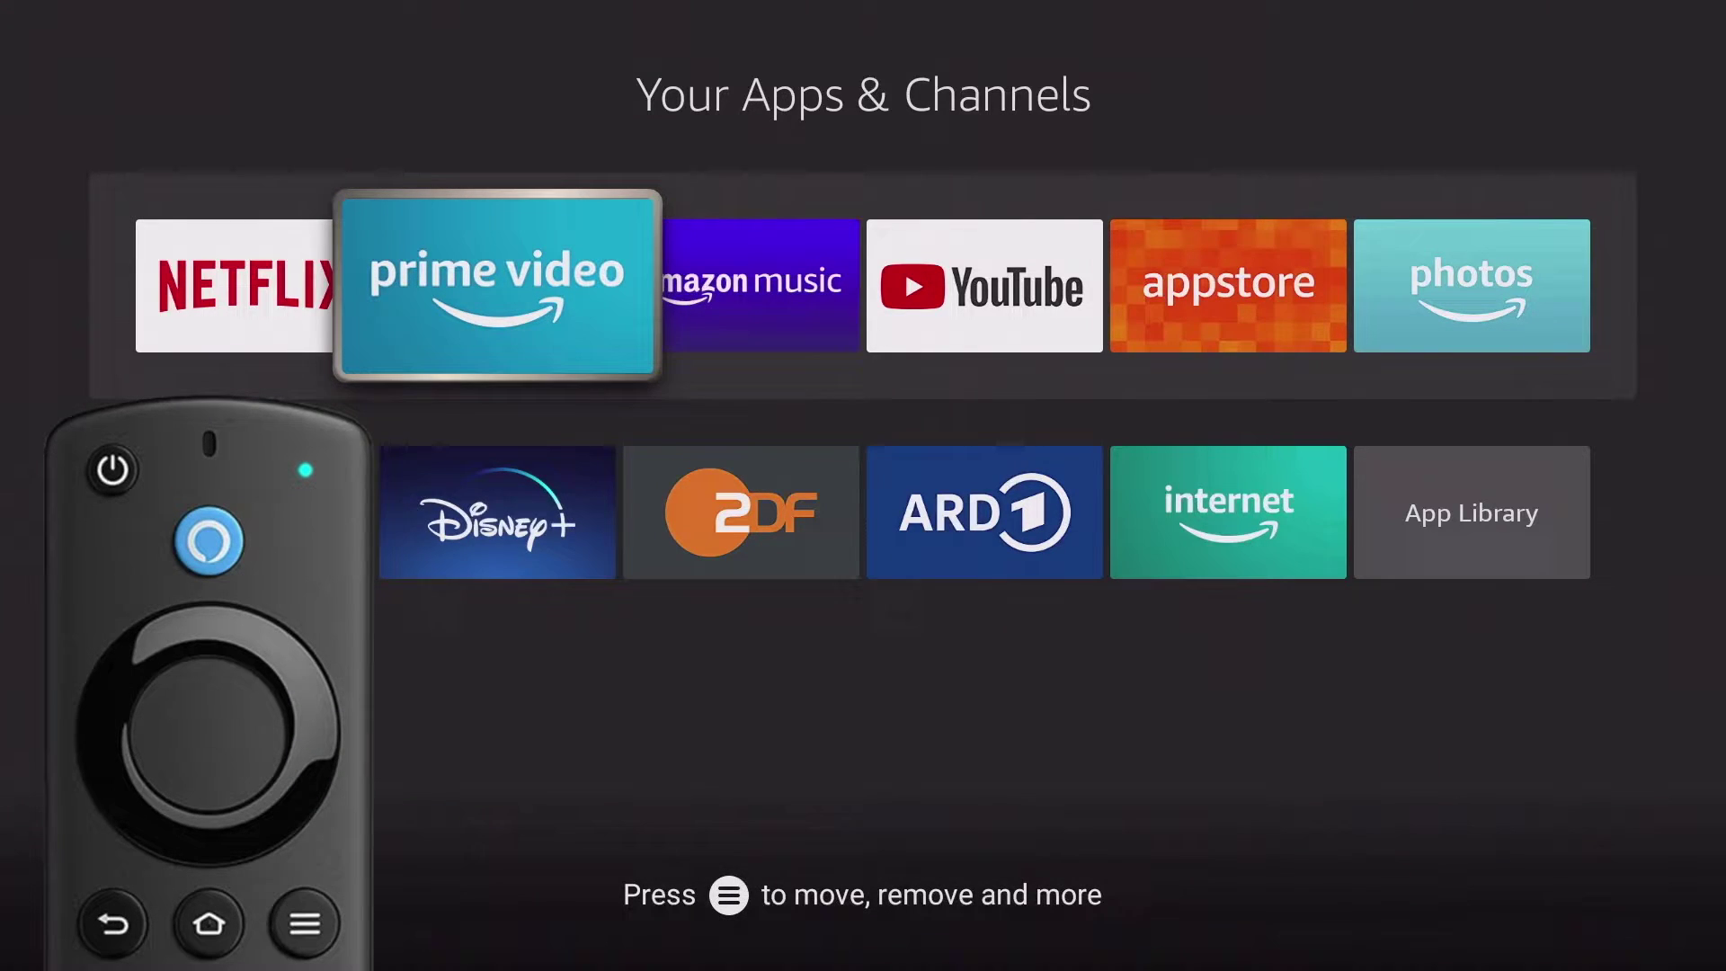
key("Menu")
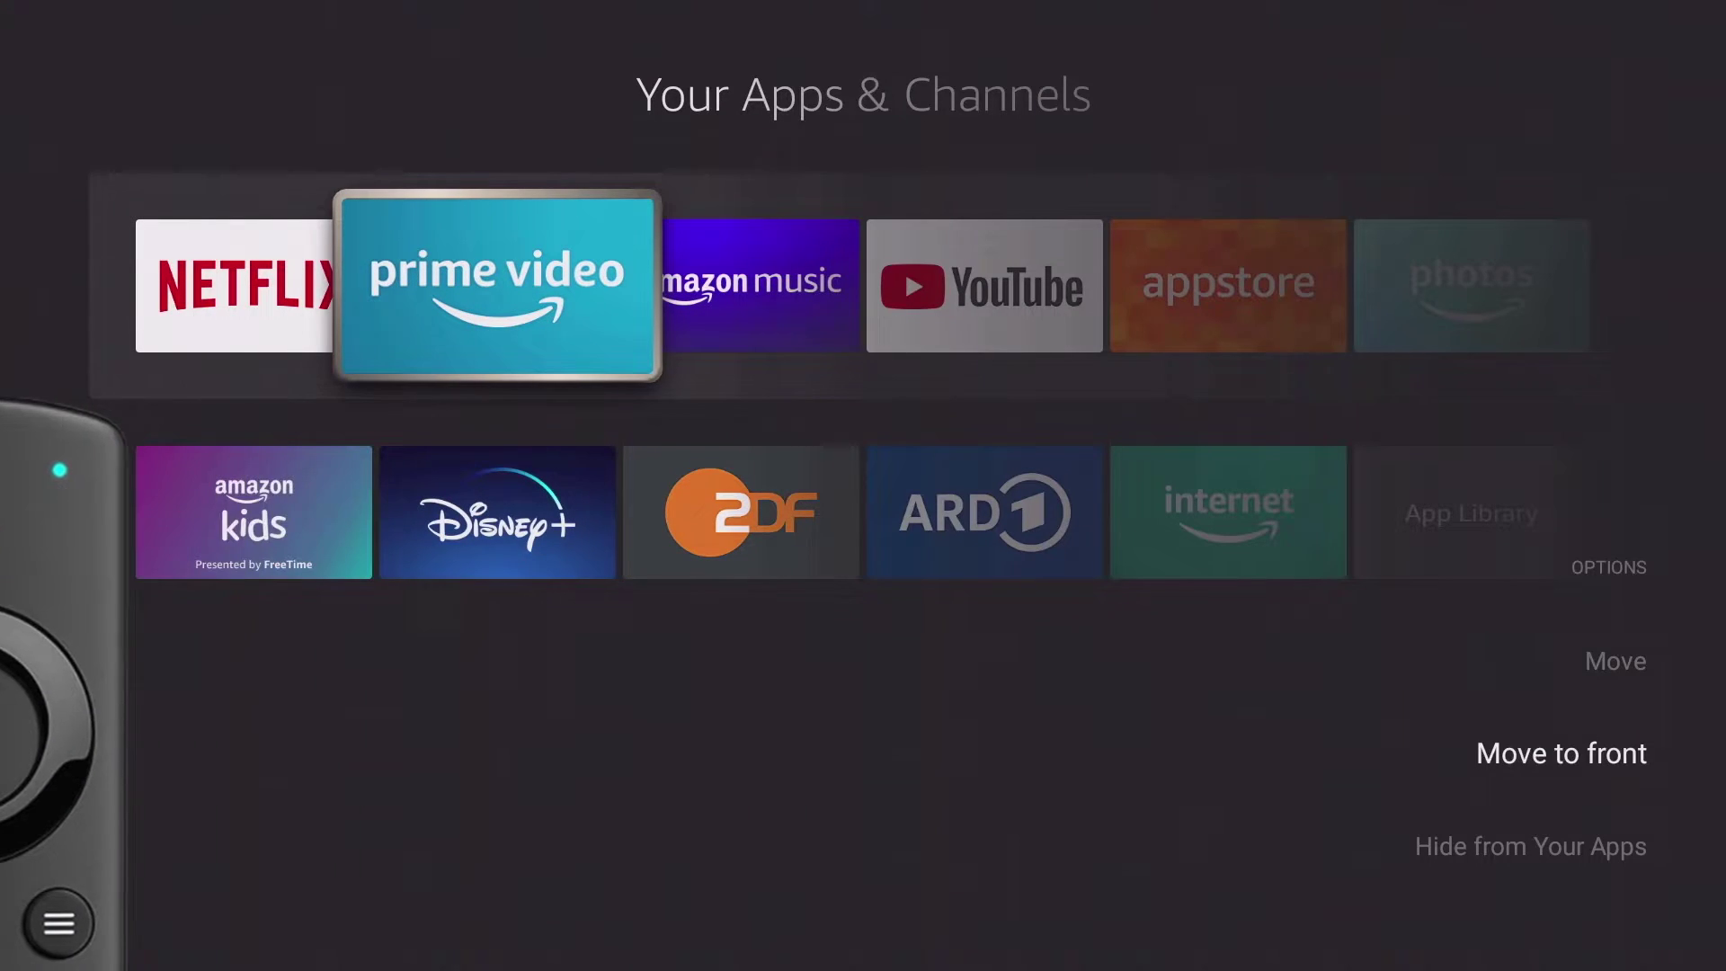
key("Return")
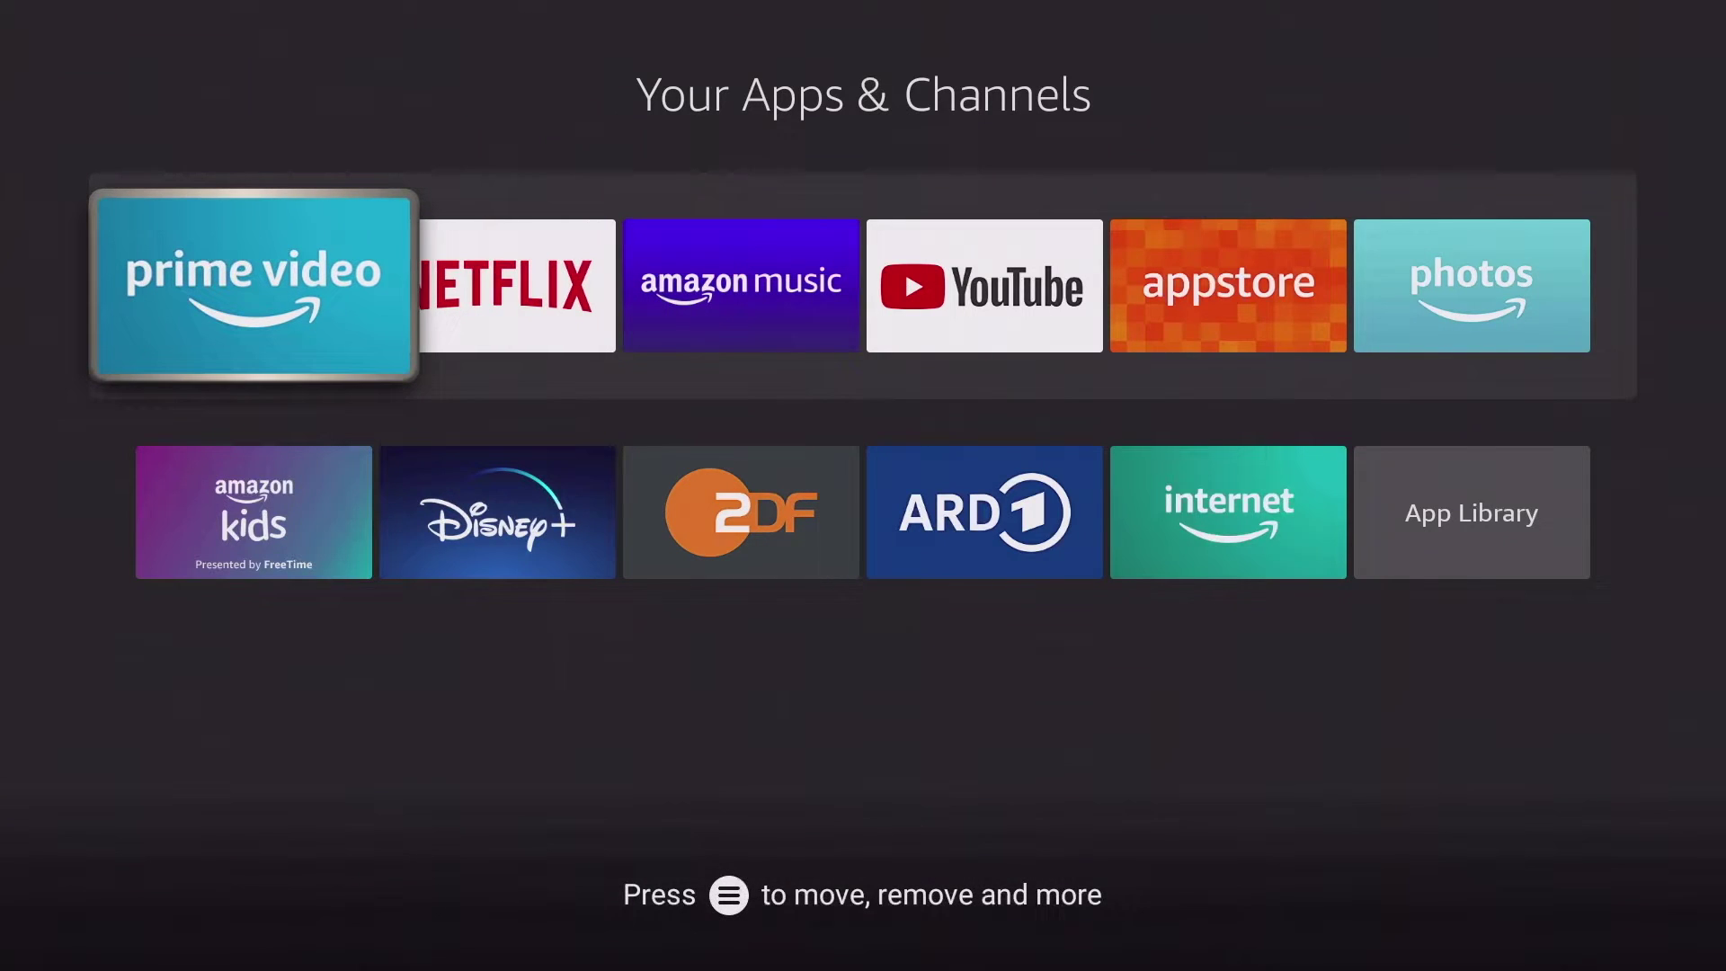
Step: Hide Amazon Music from Your Apps using its Menu options
key("Right")
key("Right")
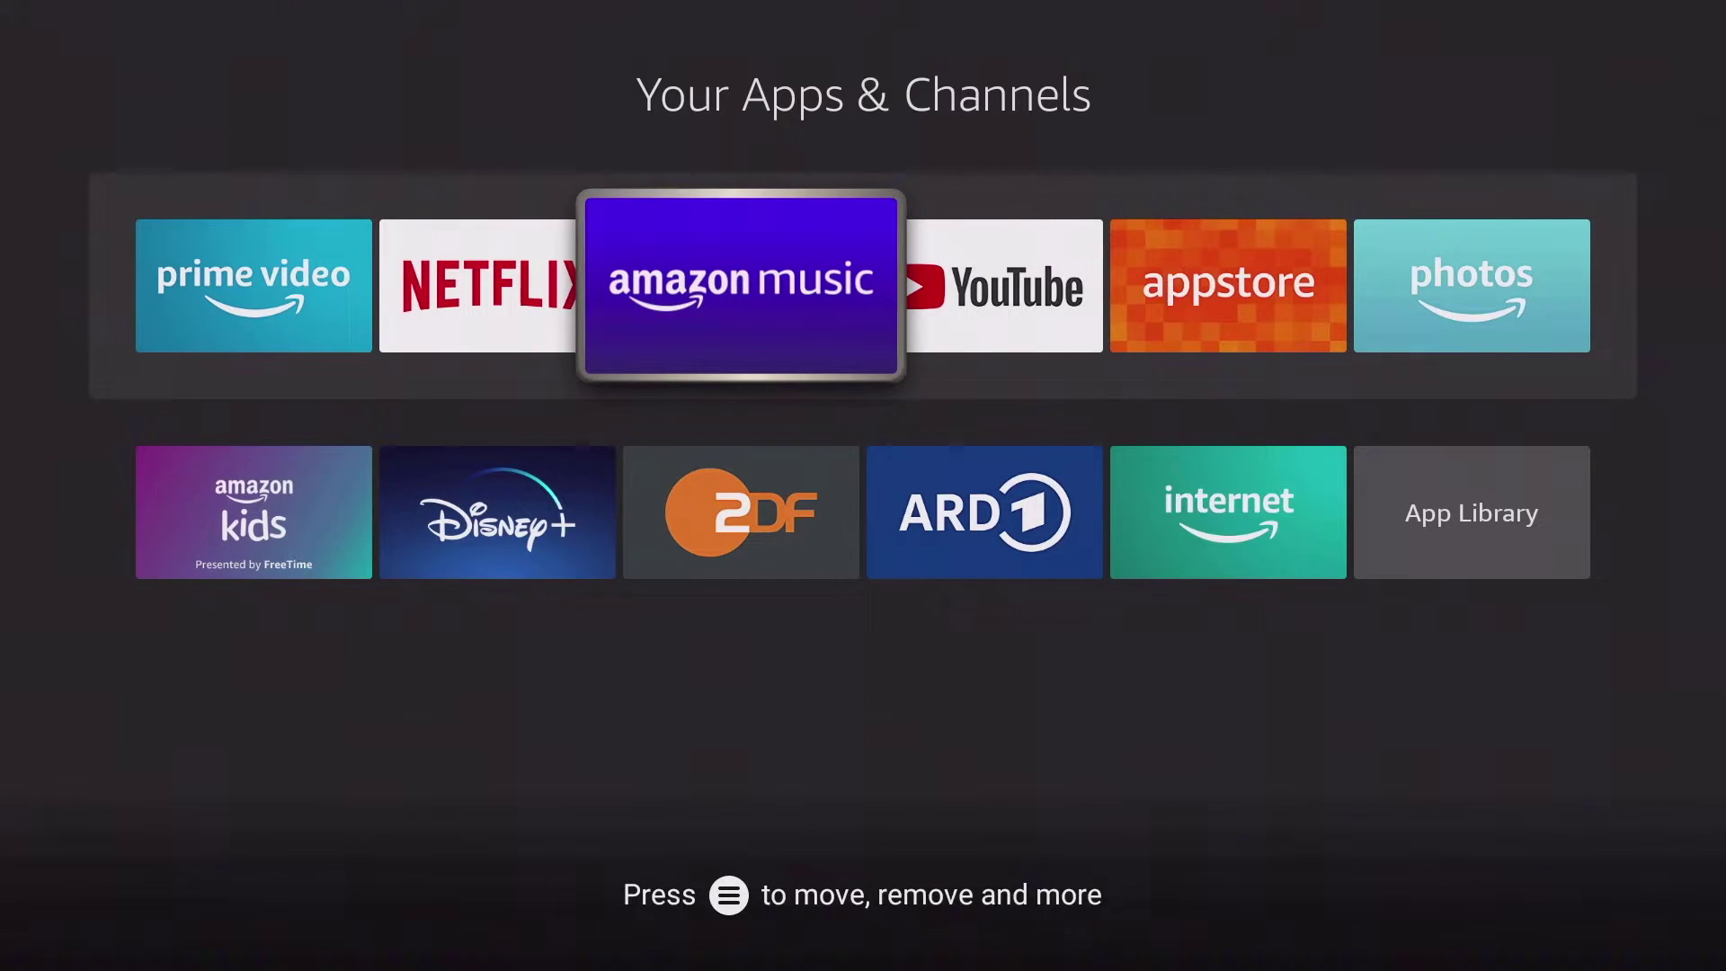
key("Menu")
key("Down")
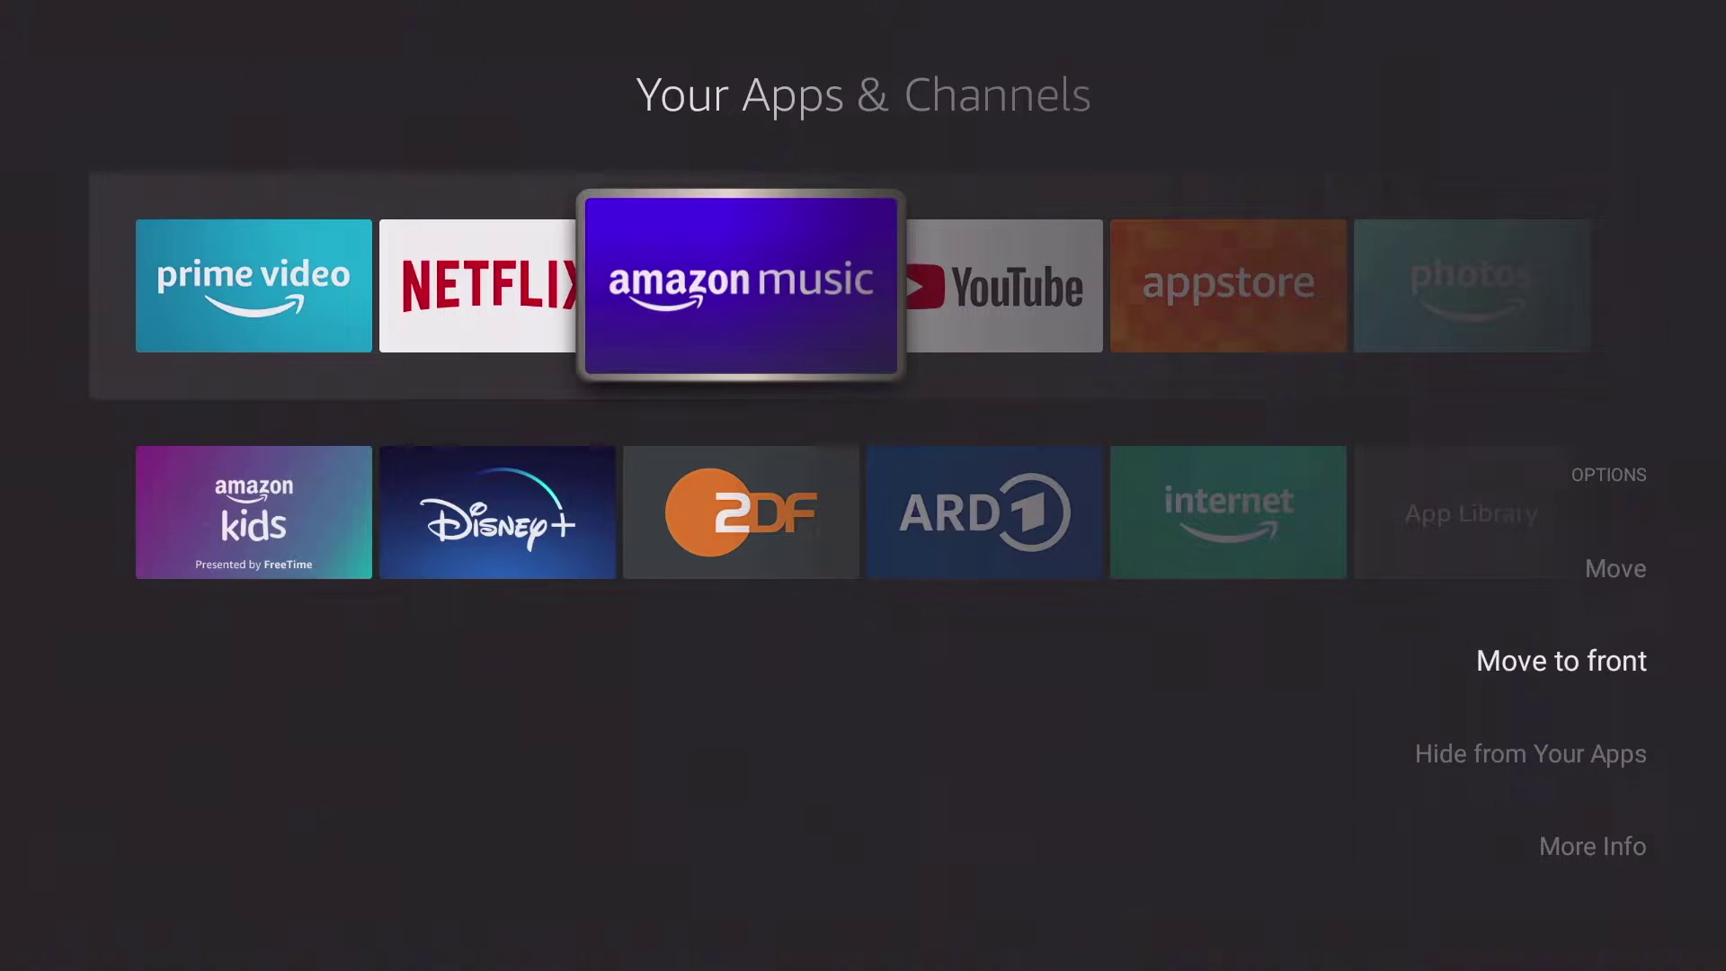
key("Down")
key("Return")
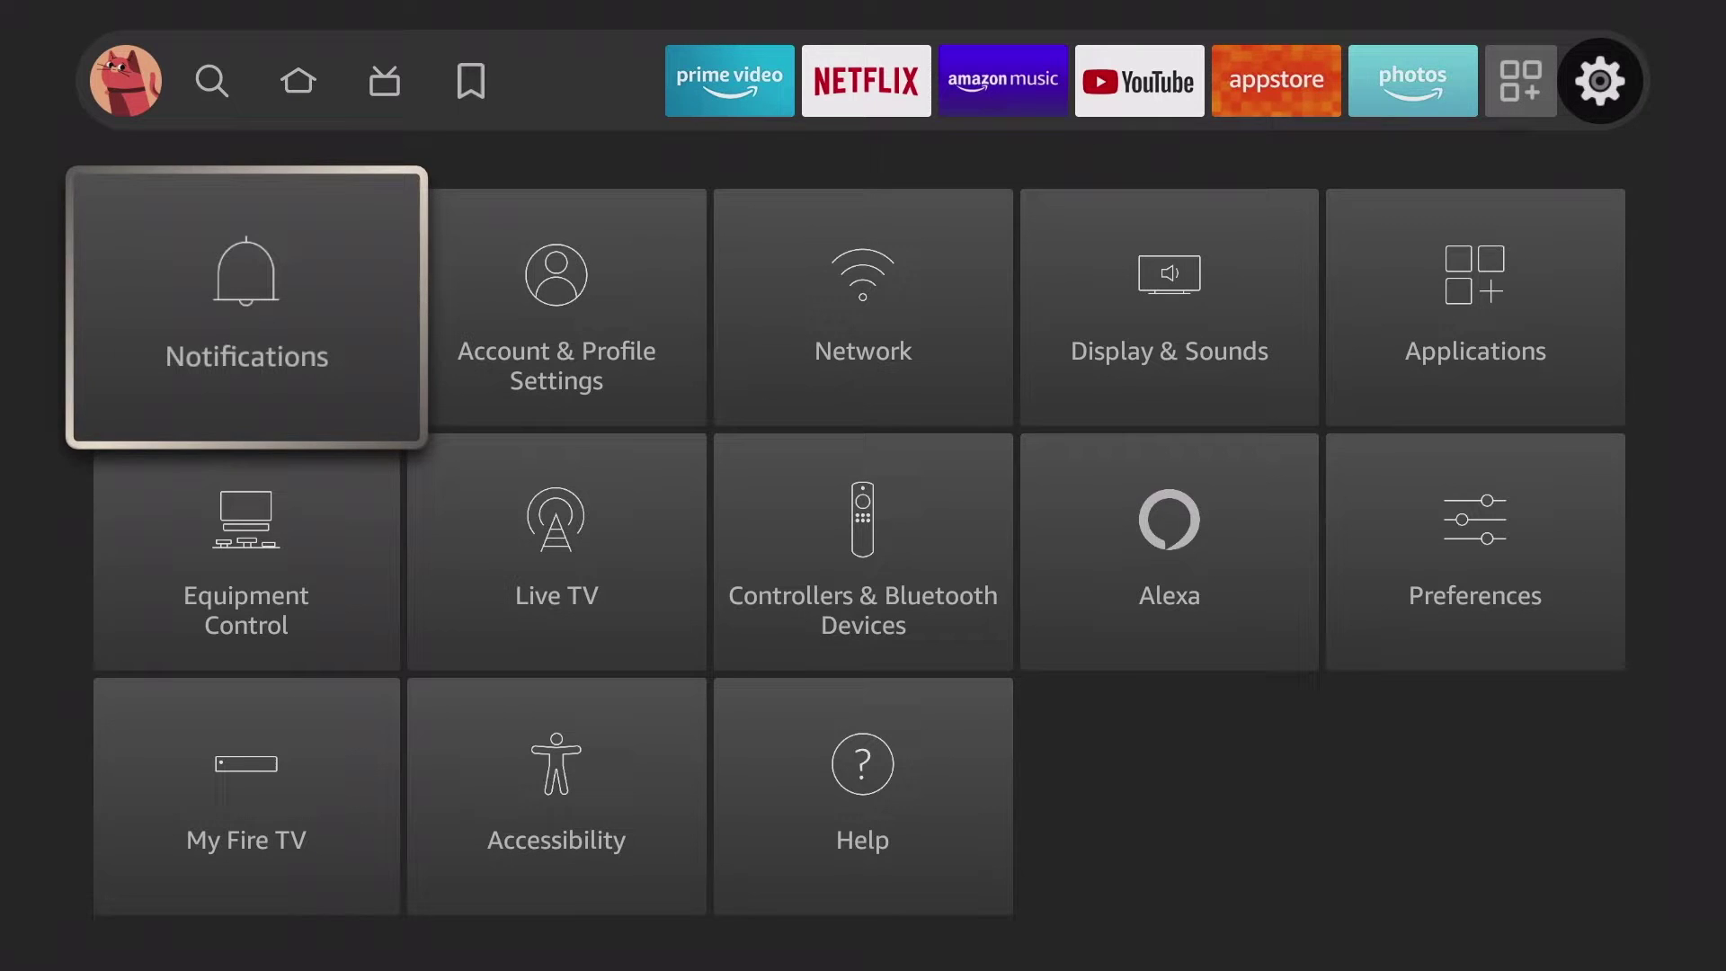
Step: Check for and install the latest Fire OS update from My Fire TV > About
key("Down")
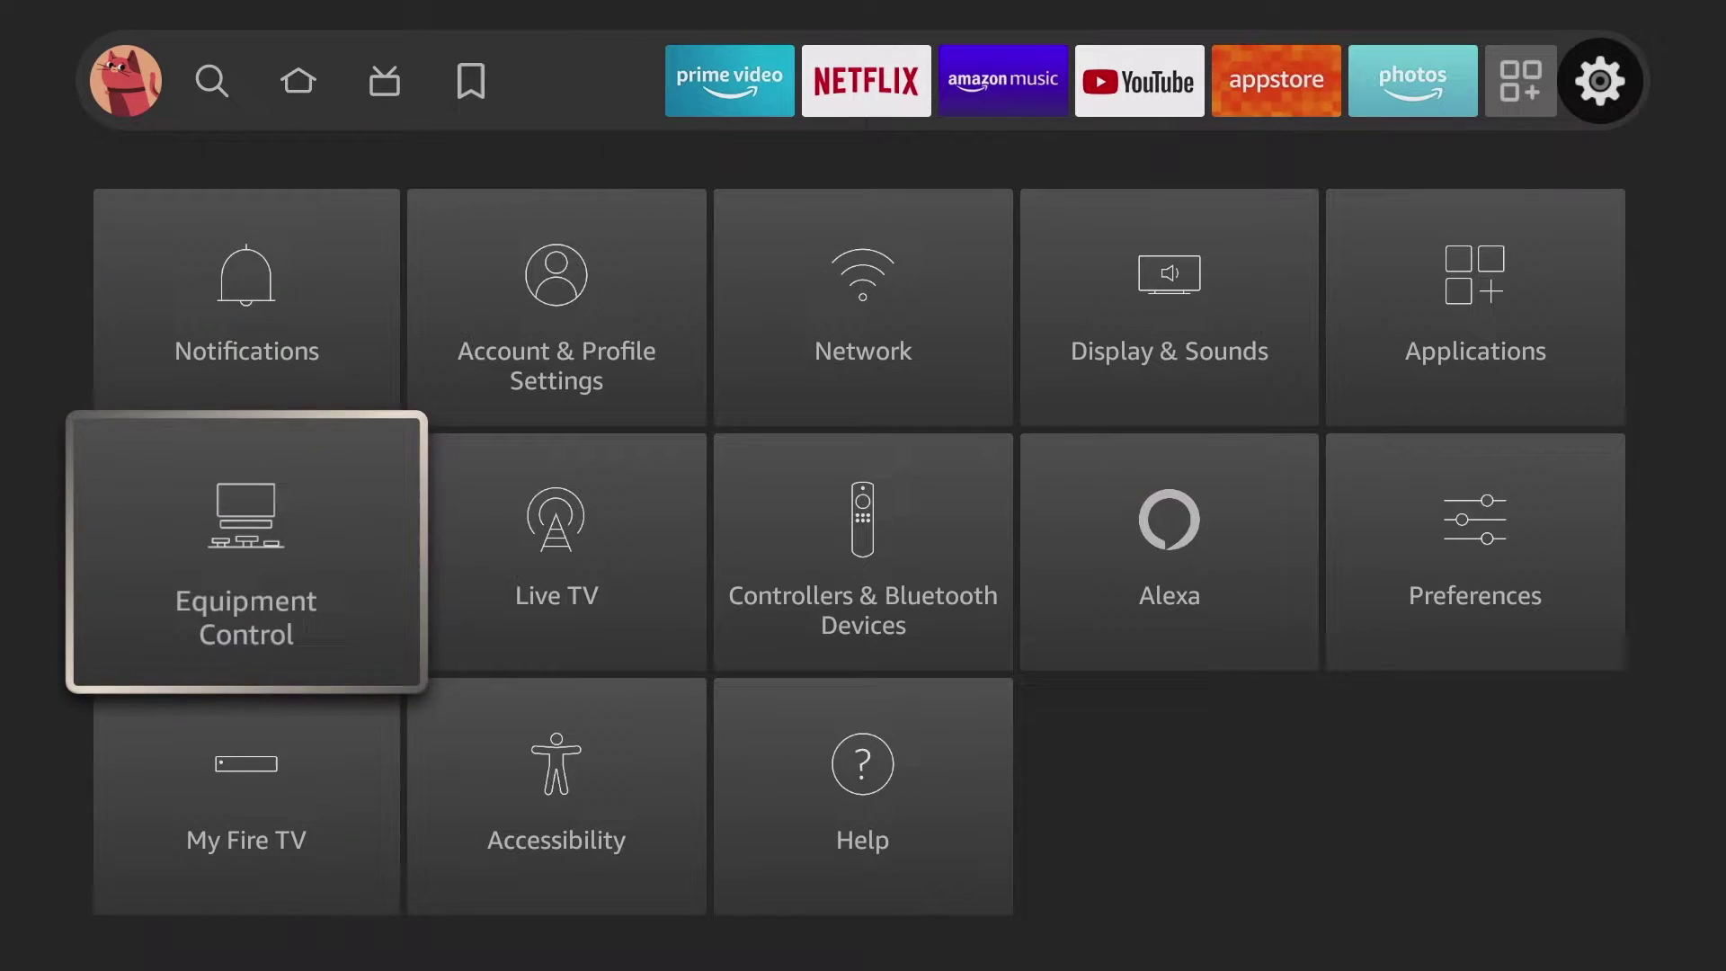
key("Down")
key("Return")
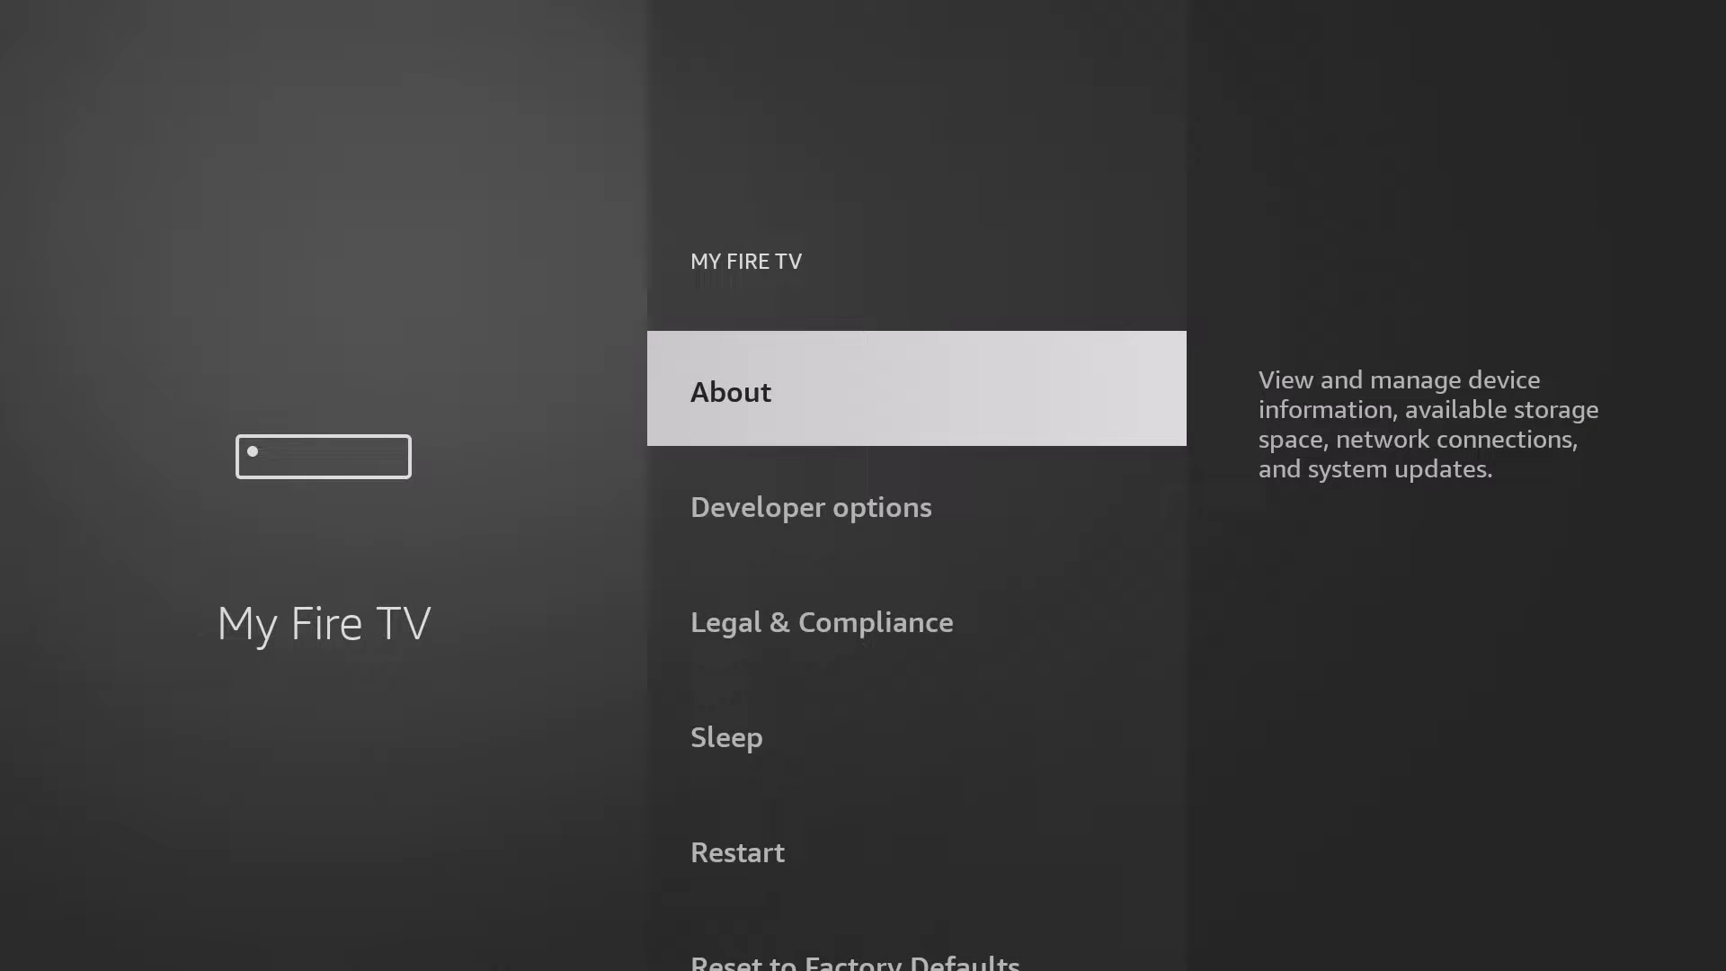
key("Return")
key("Down")
key("Down")
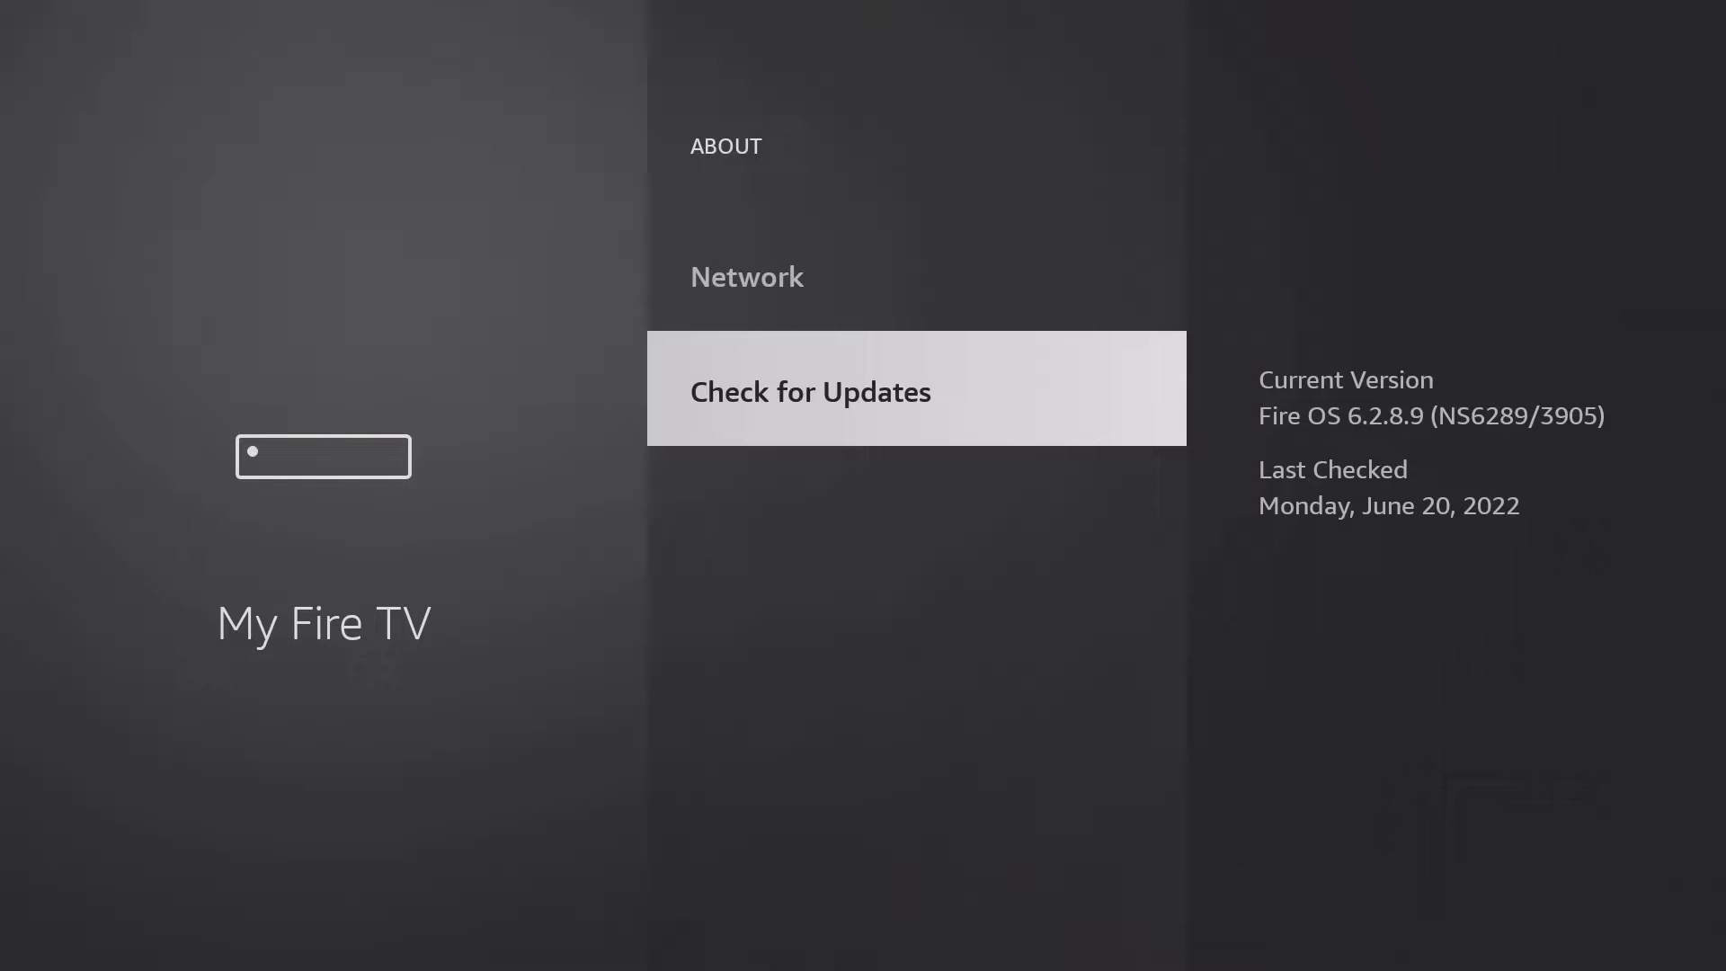
key("Return")
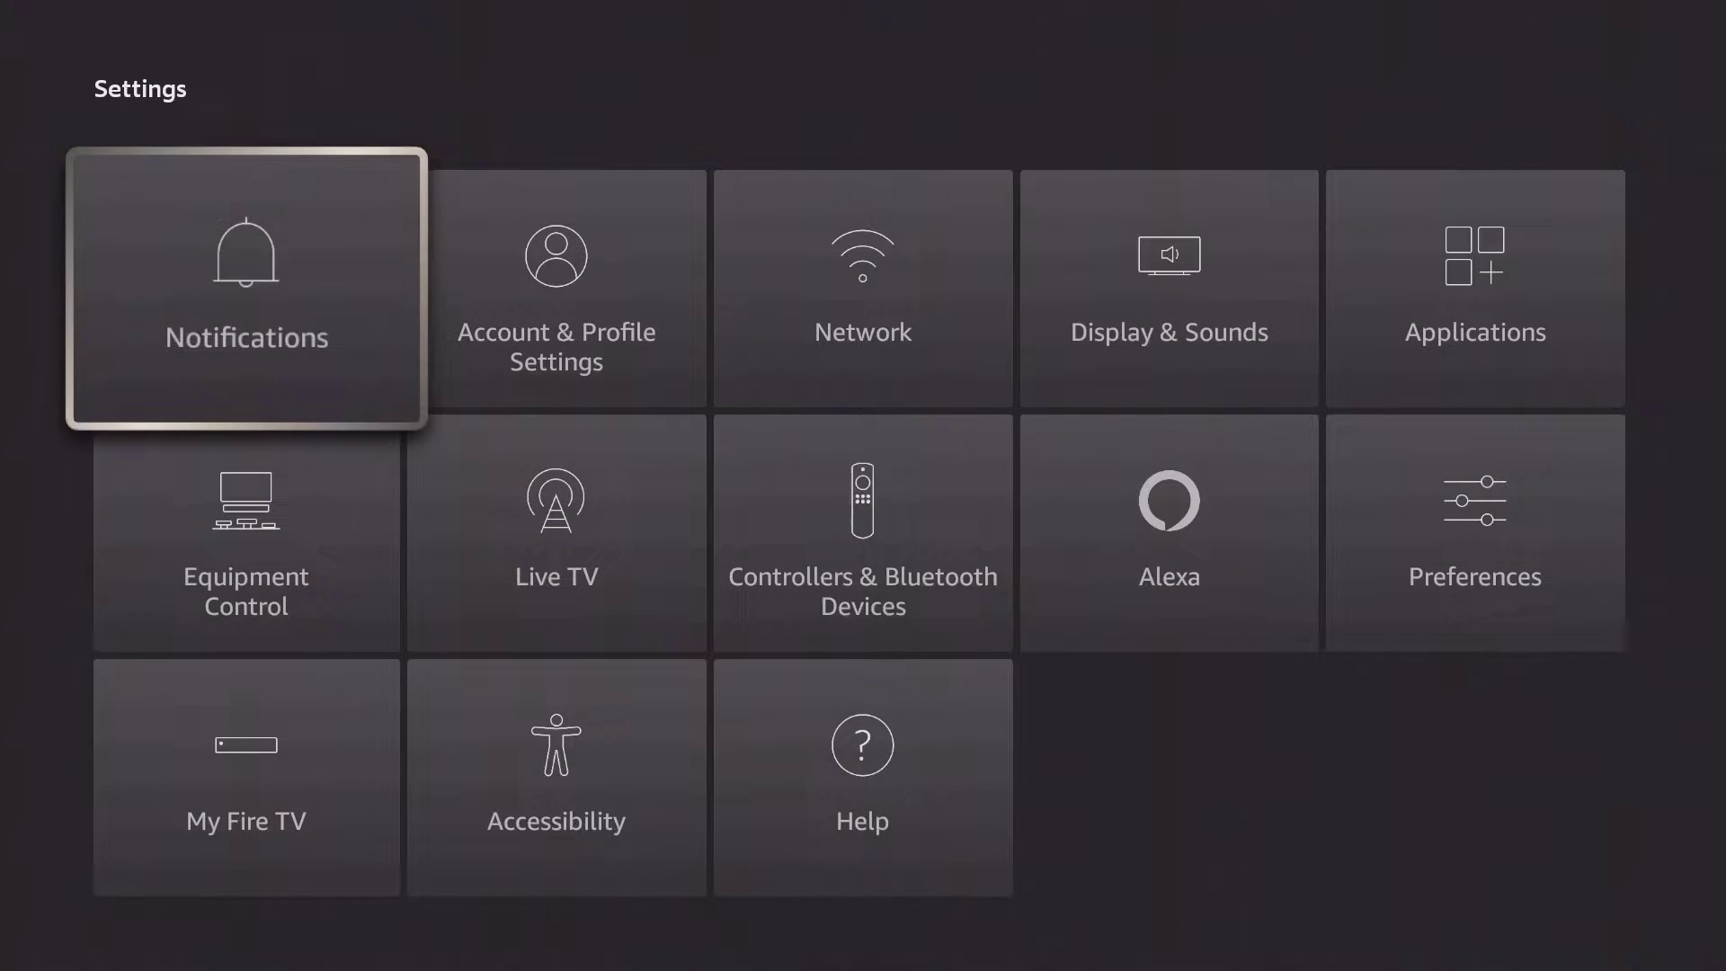
Step: Go to Preferences > Privacy Settings and turn off Device Usage Data
key("Down")
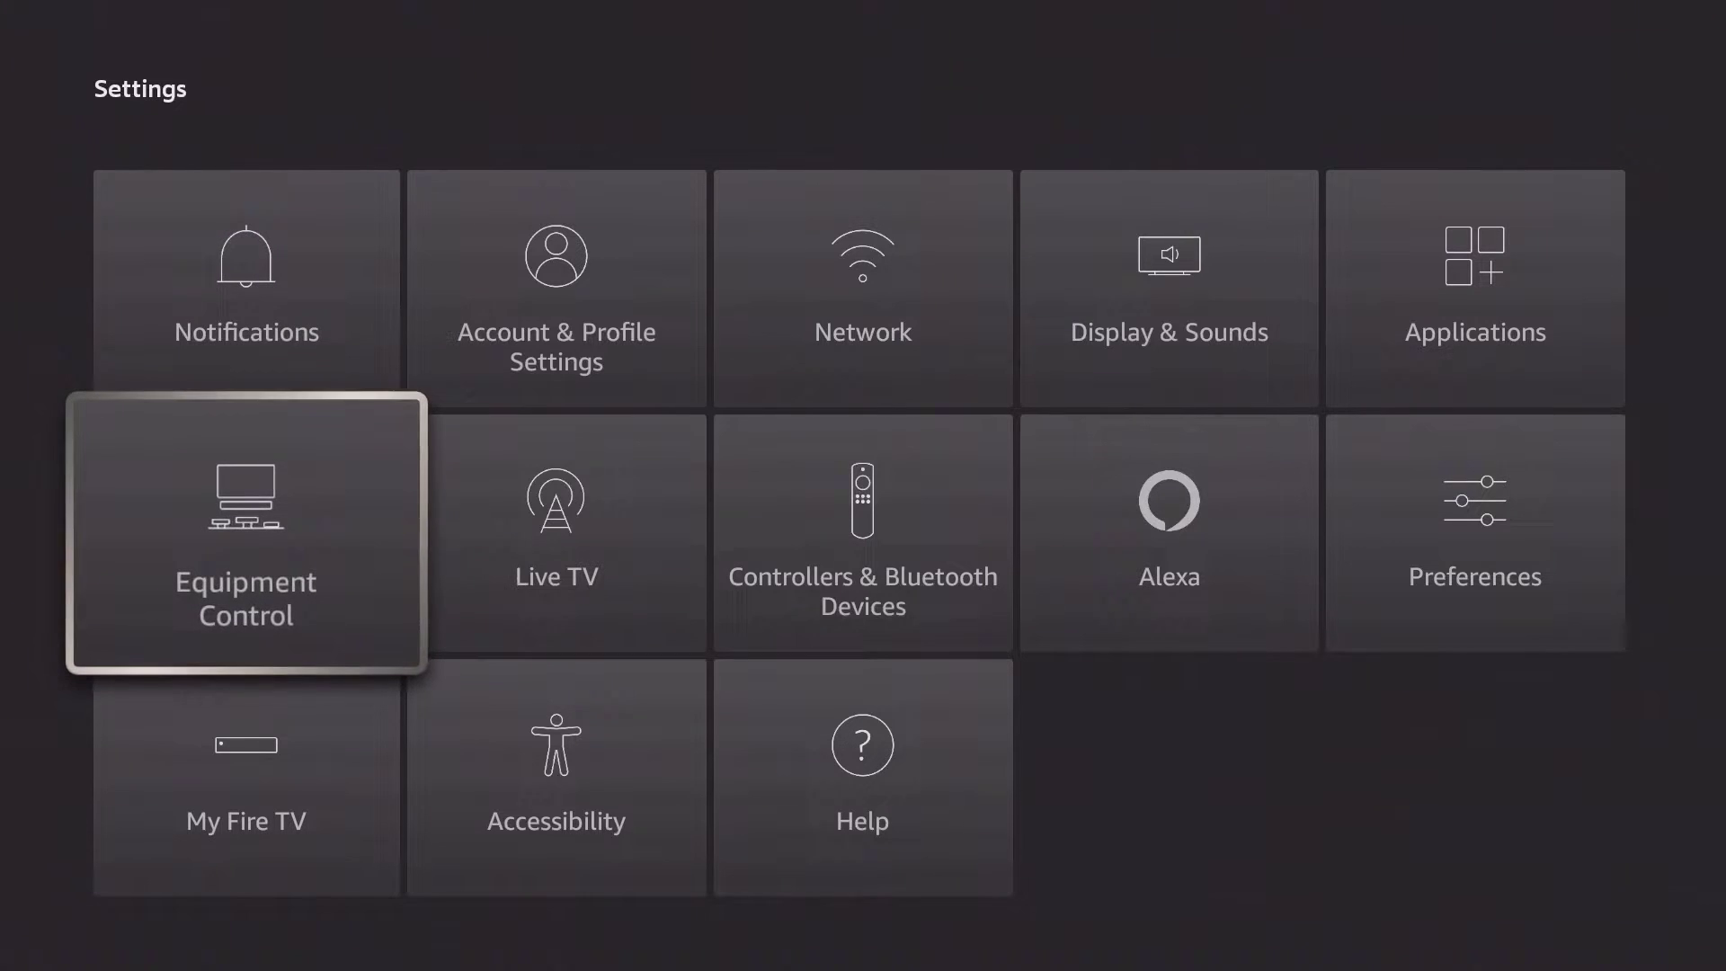
key("Right")
key("Right")
key("Right")
key("Right")
key("Return")
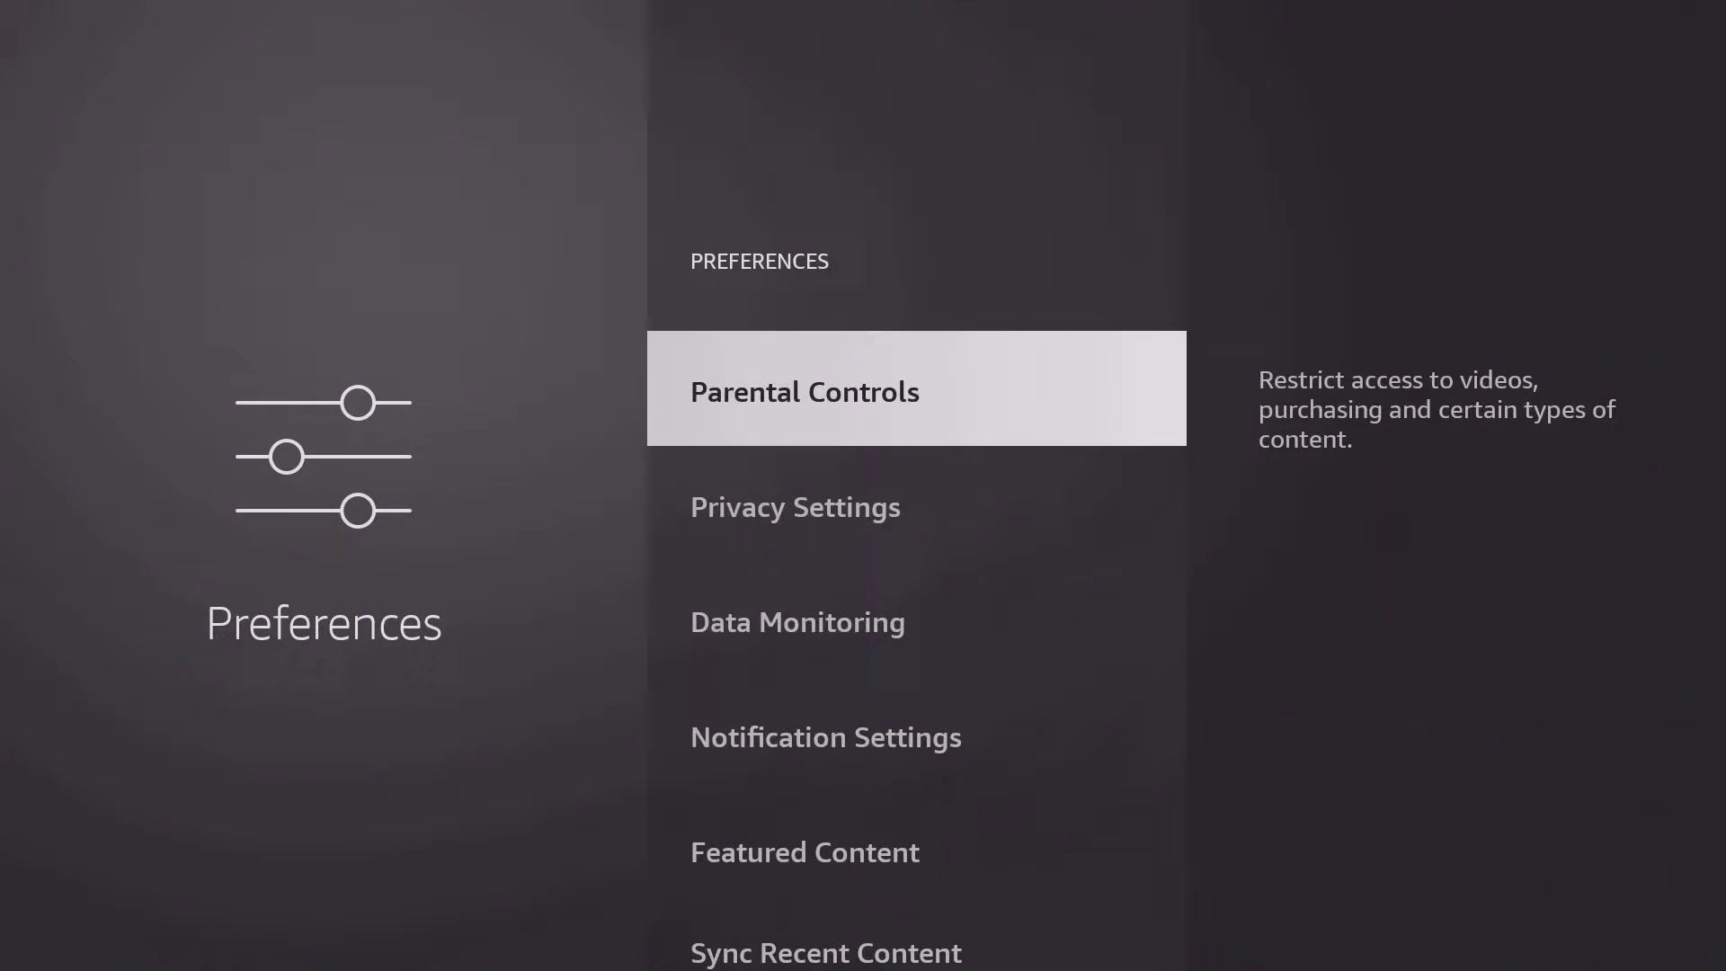
key("Down")
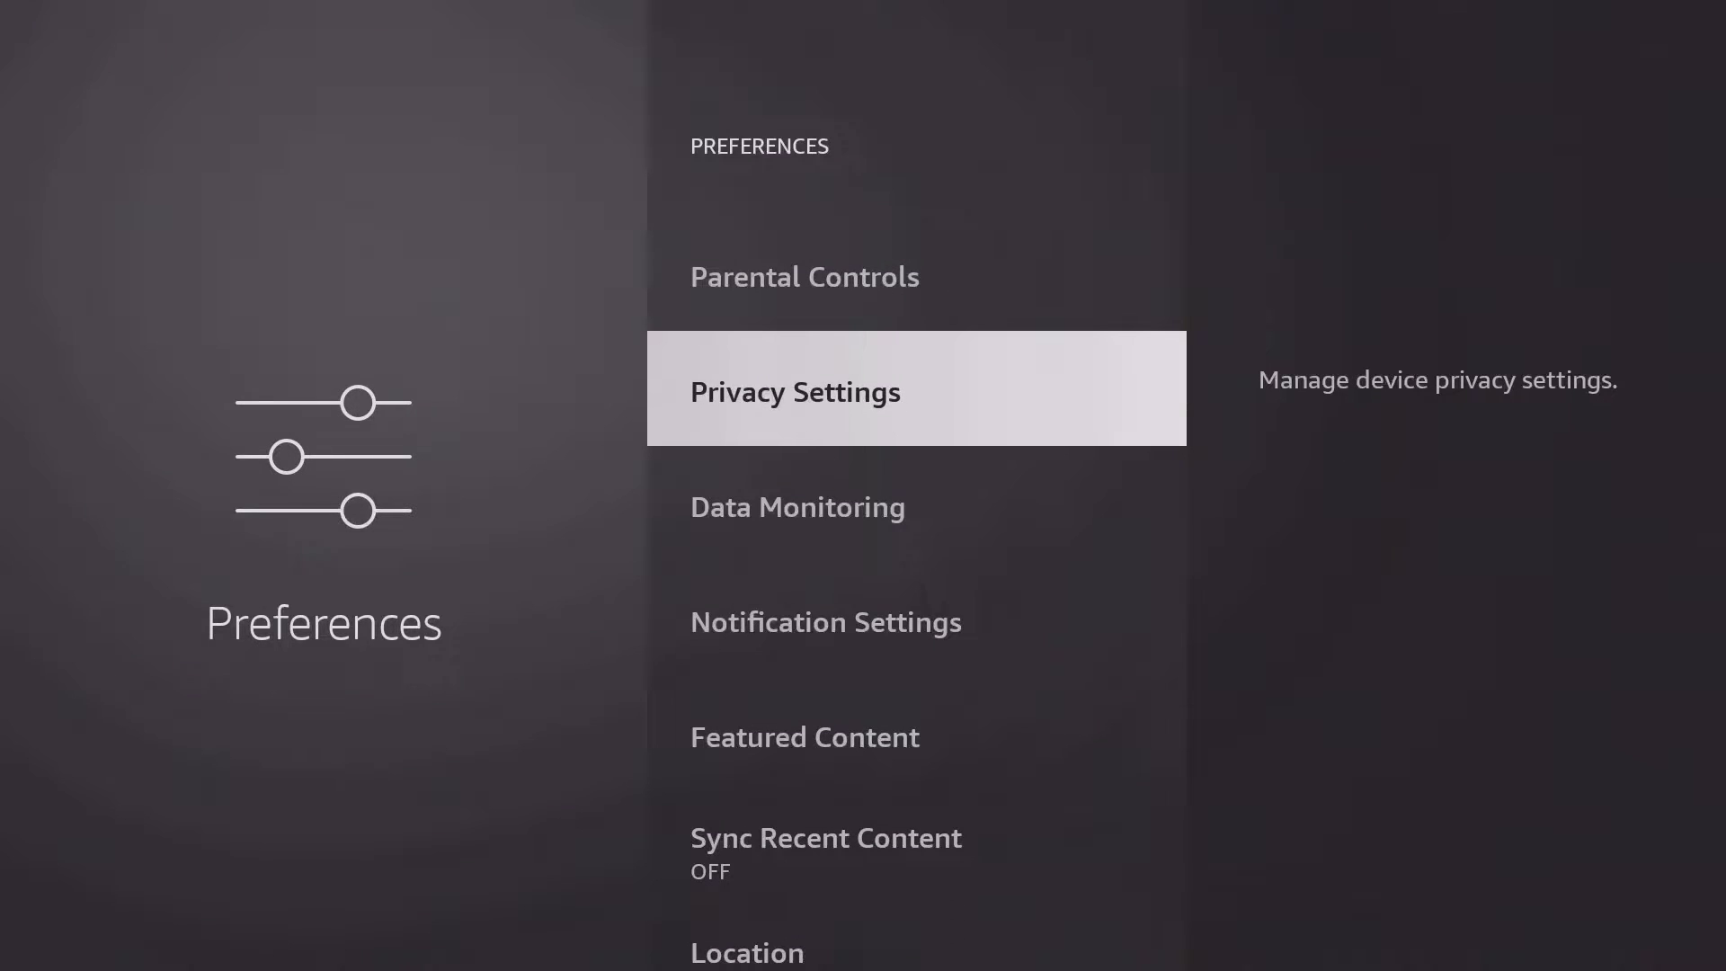
key("Return")
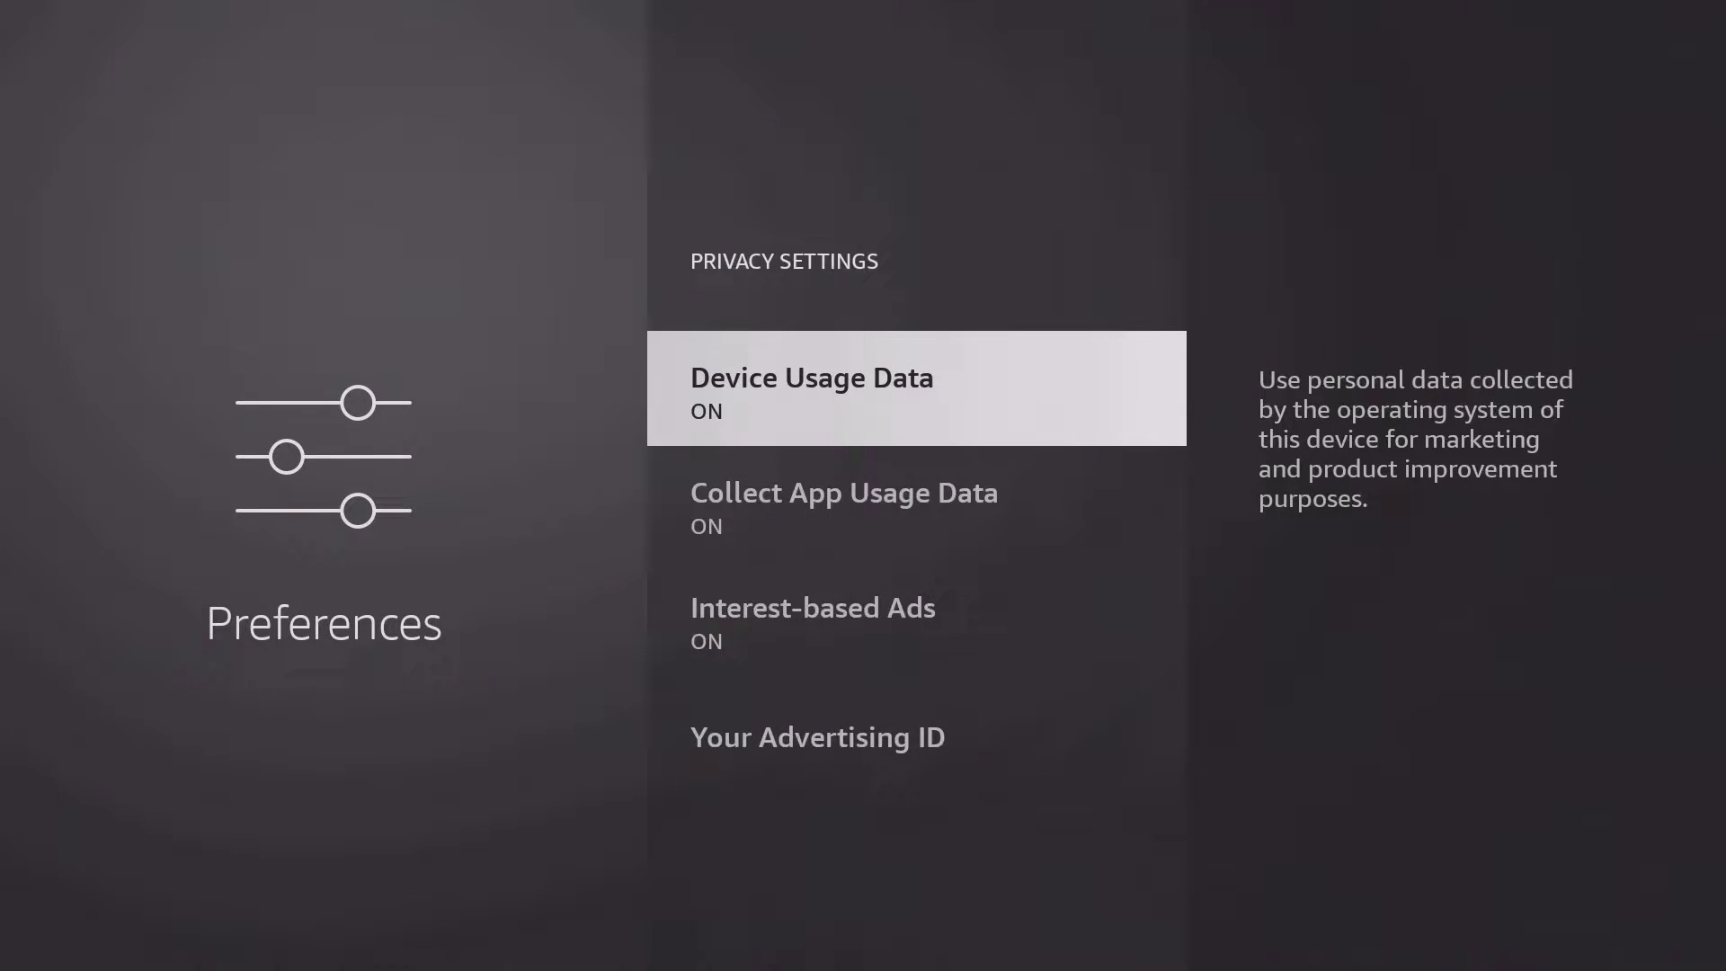
key("Return")
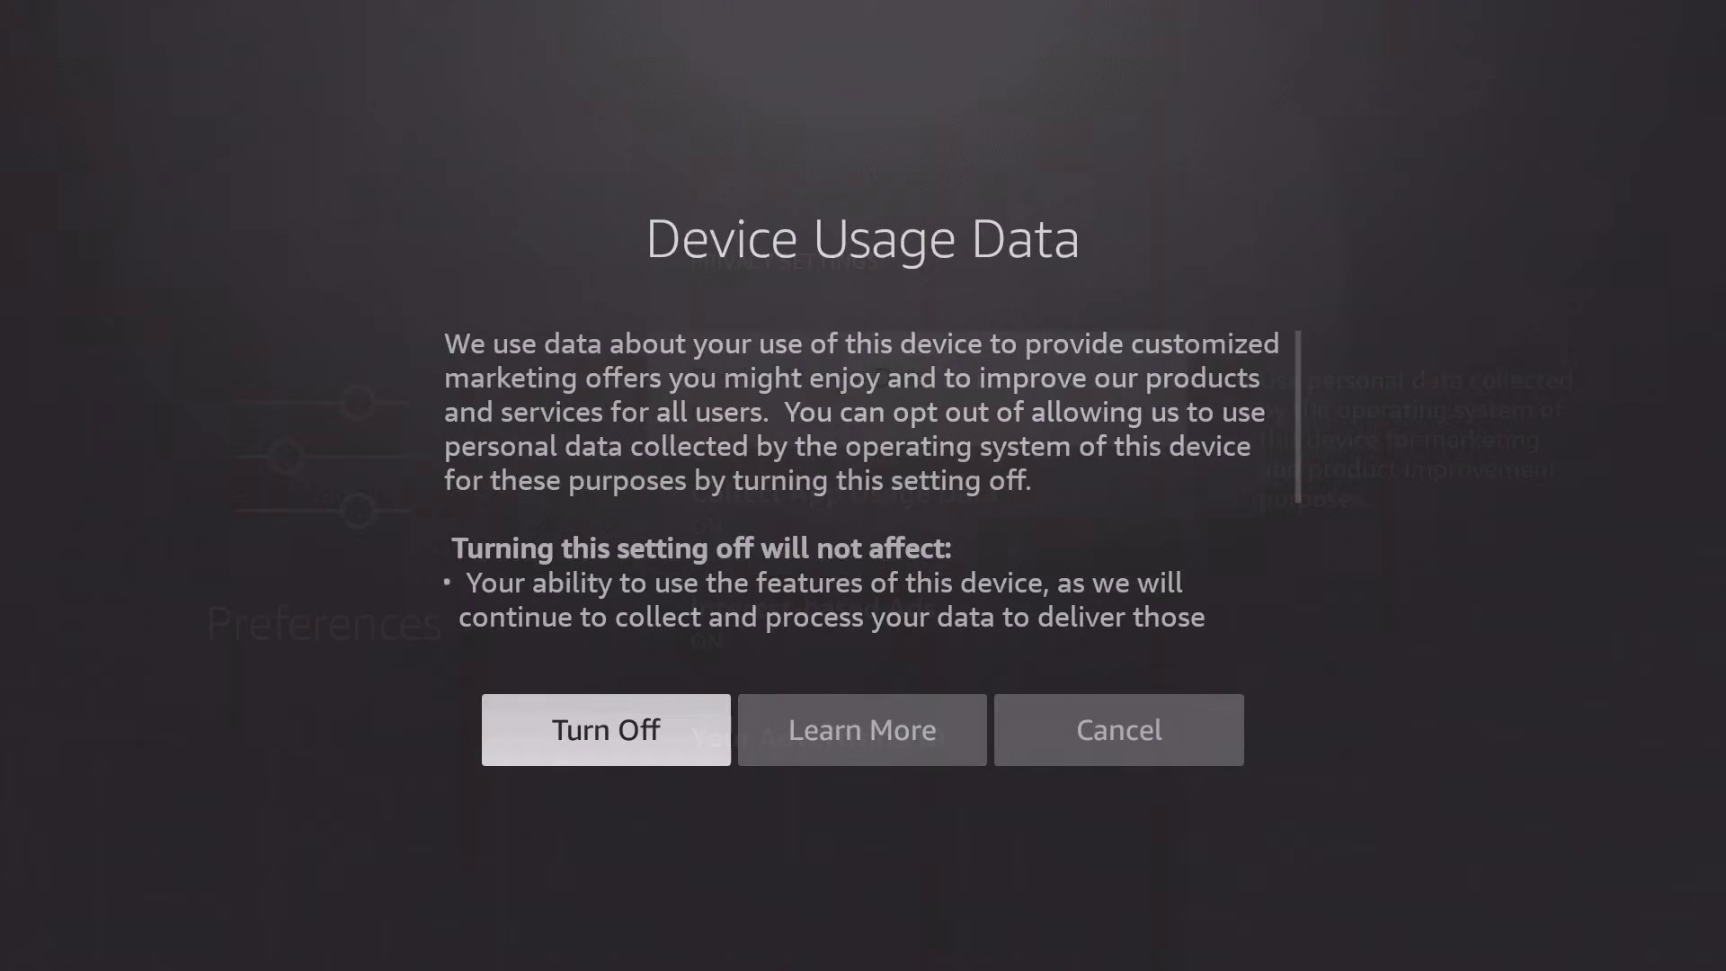
key("Return")
Step: Turn off Collect App Usage Data and Interest-based Ads, then return to Preferences
key("Down")
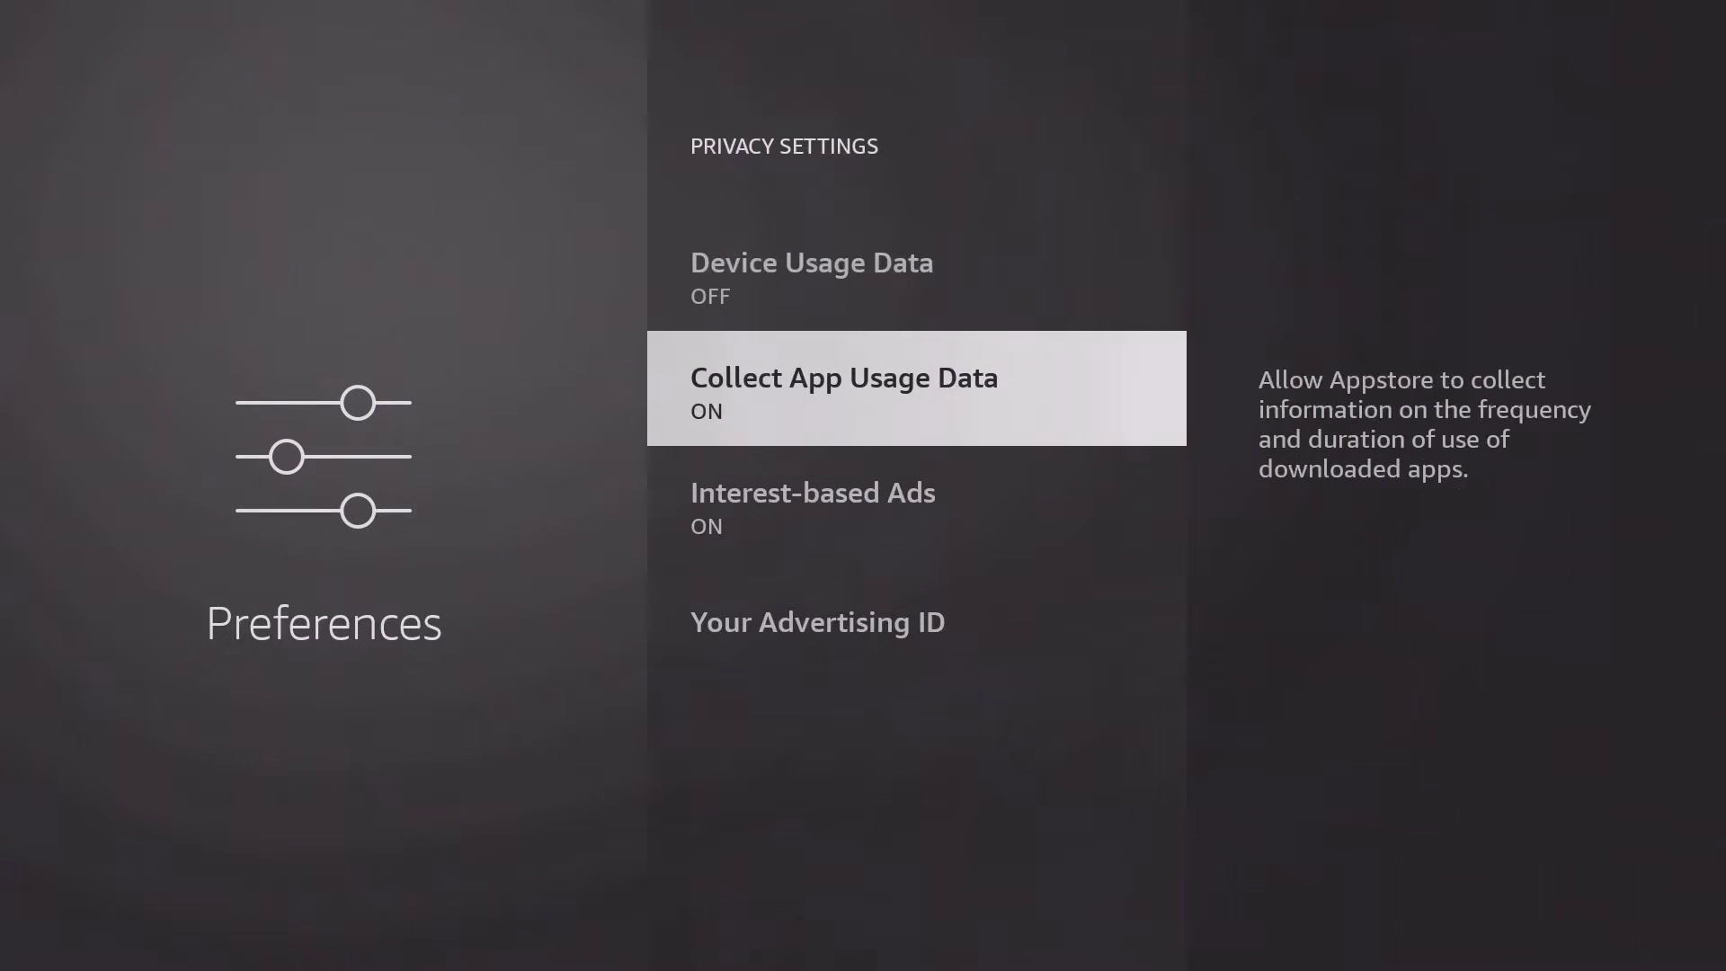
key("Return")
key("Return")
key("Down")
key("Return")
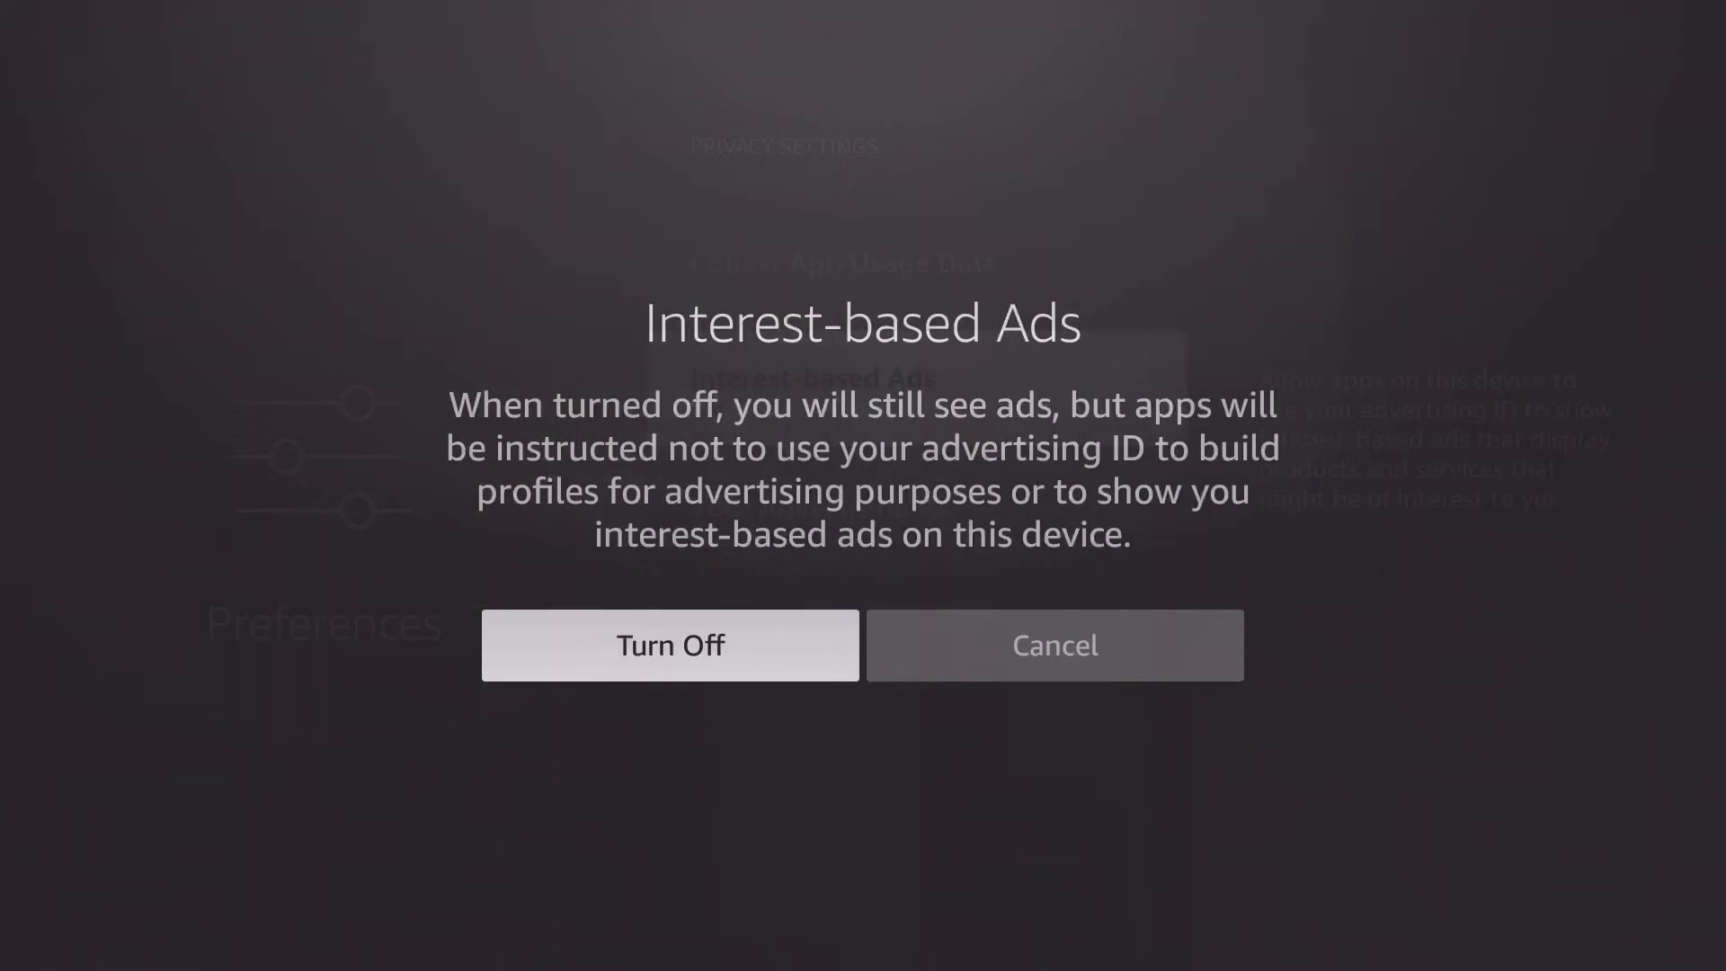
key("Return")
key("Up")
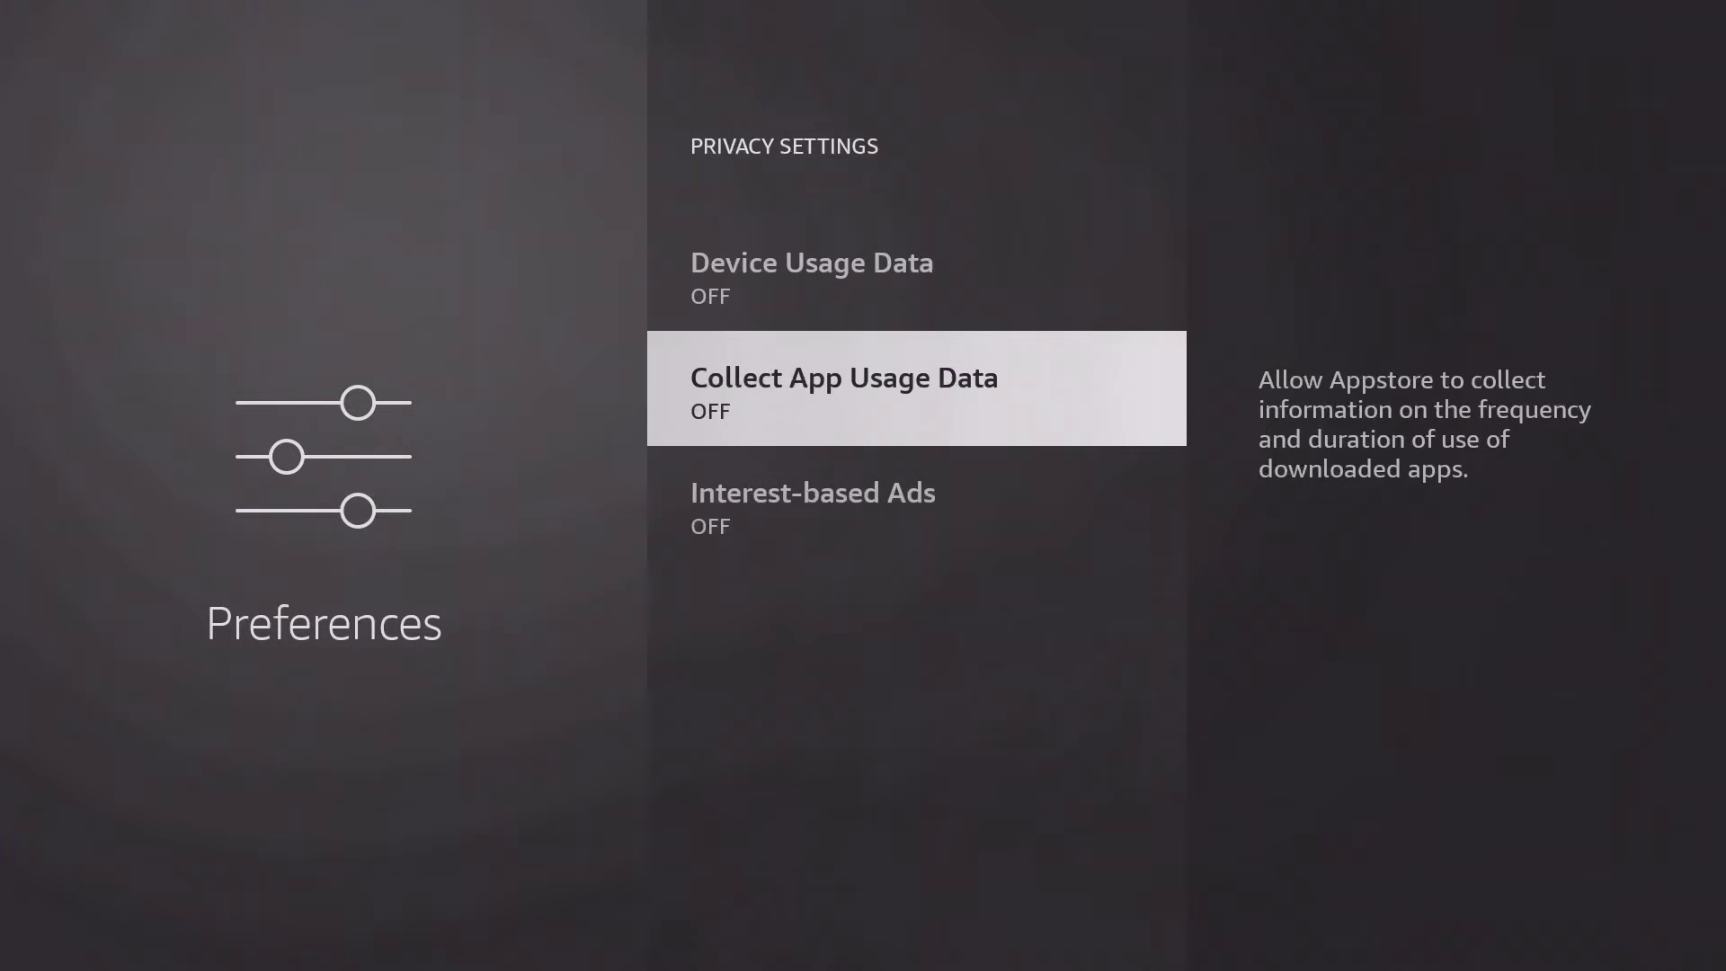
key("Up")
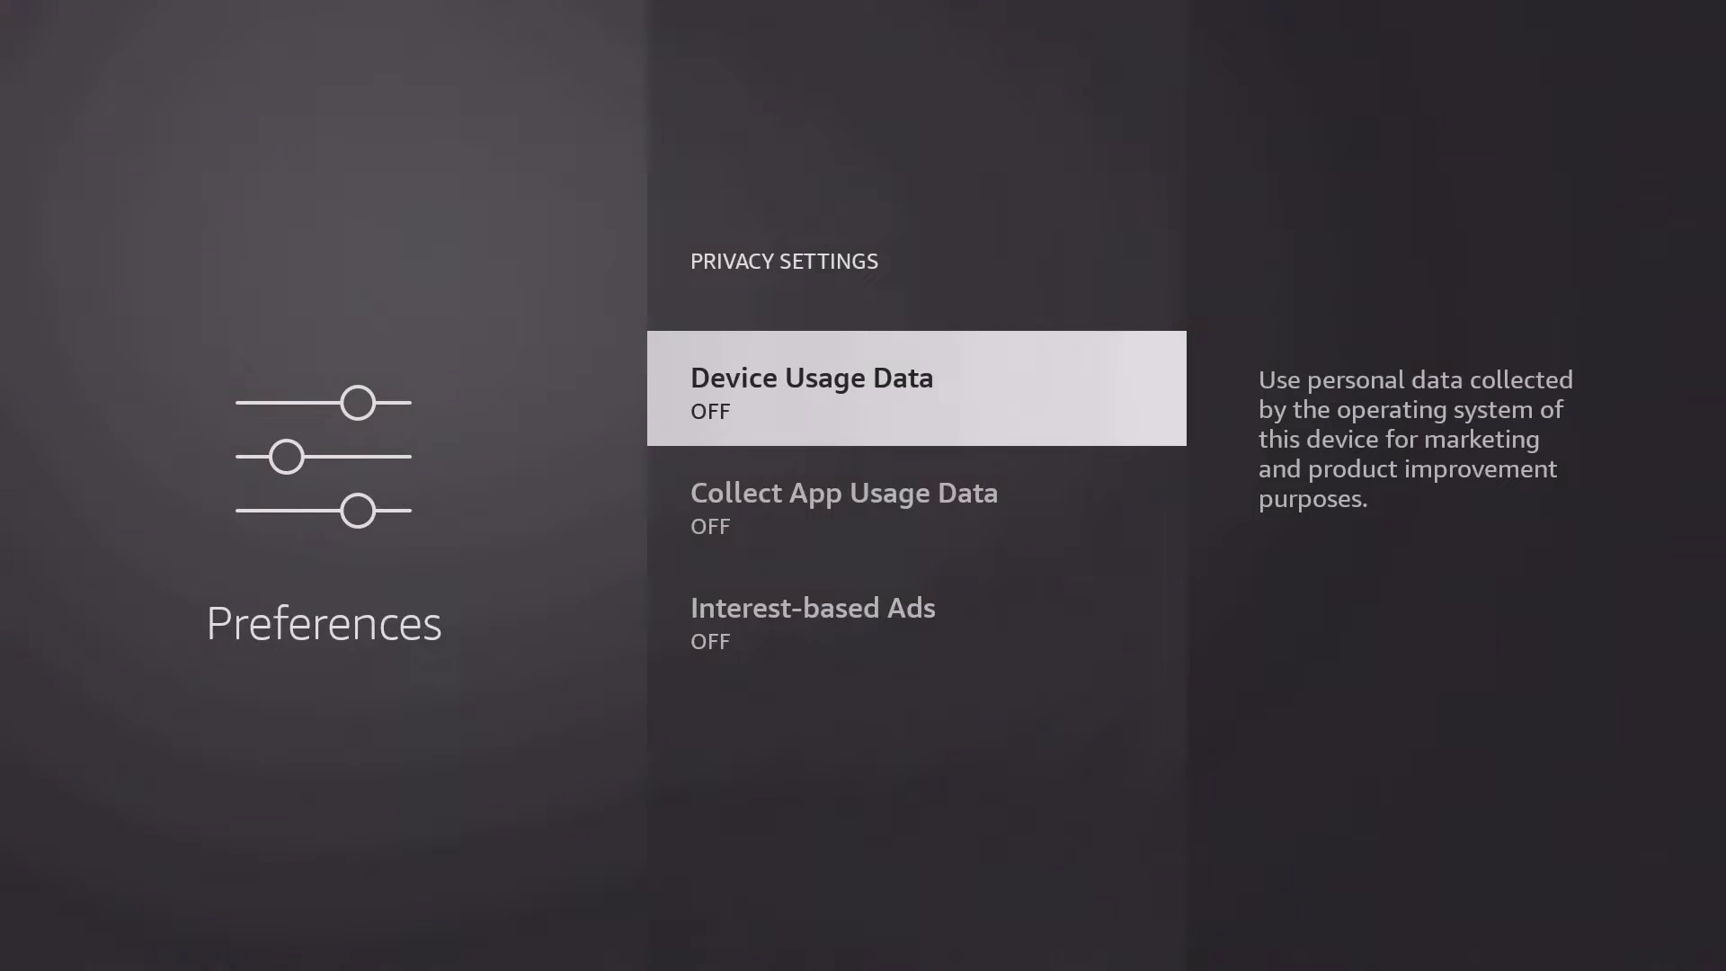
key("Escape")
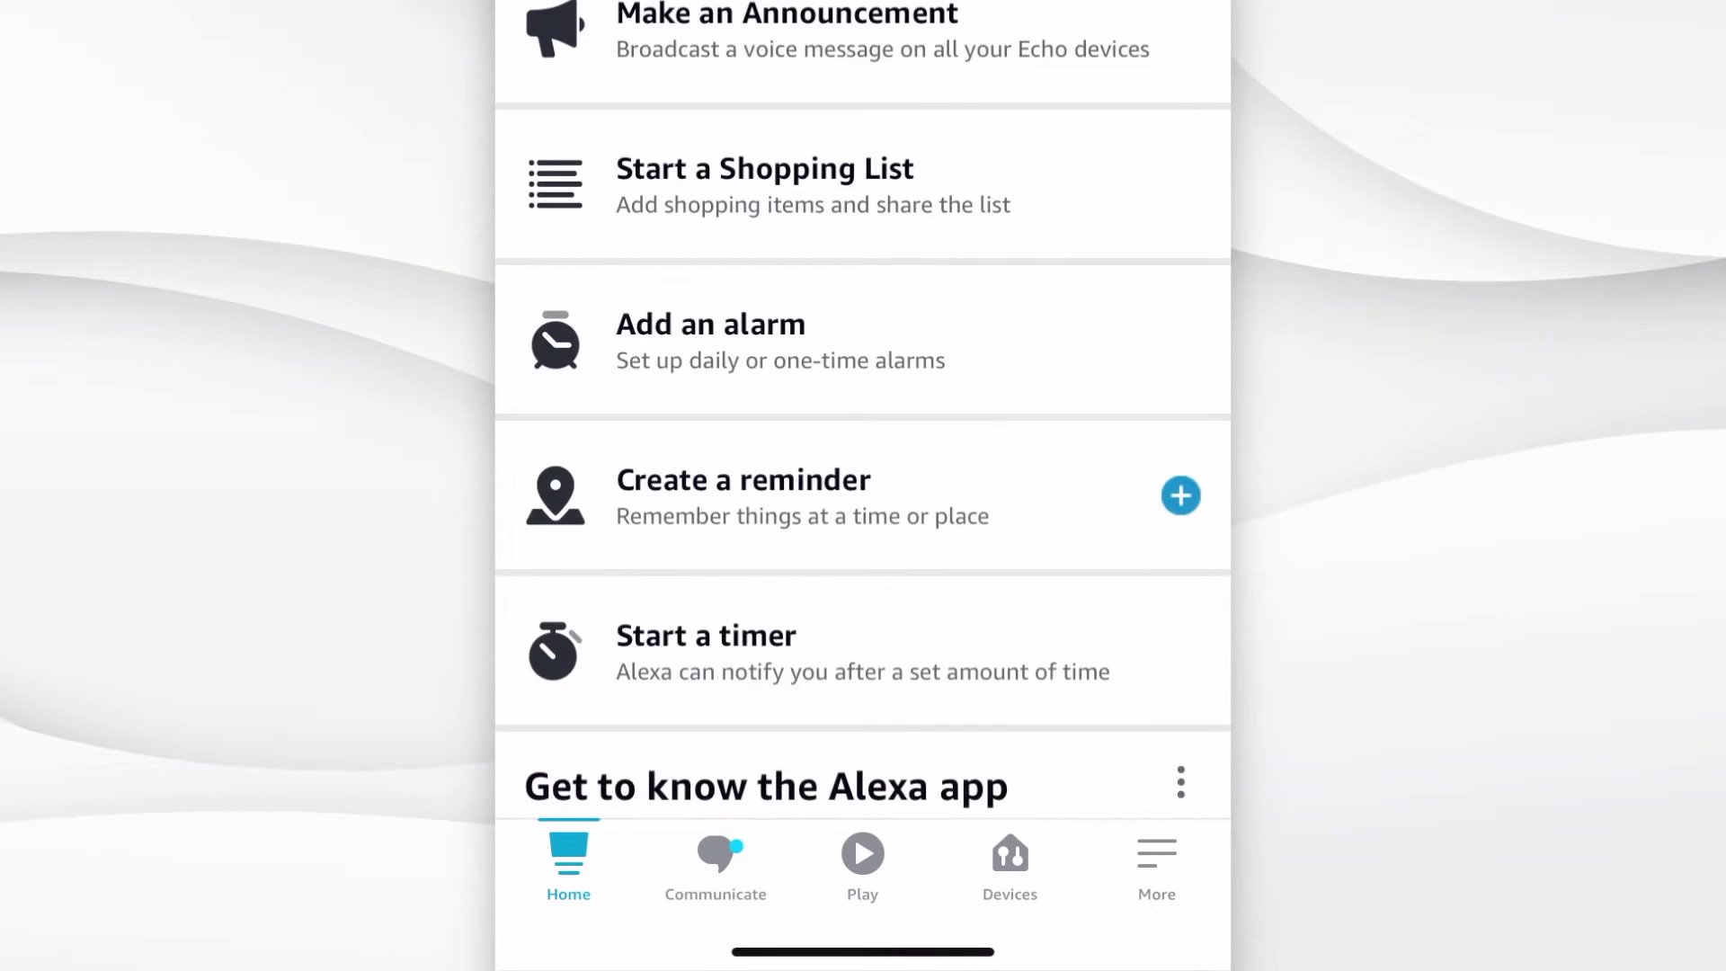
Step: In Alexa Privacy's data management, set voice recordings to 'Don't save recordings'
left_click(1153, 859)
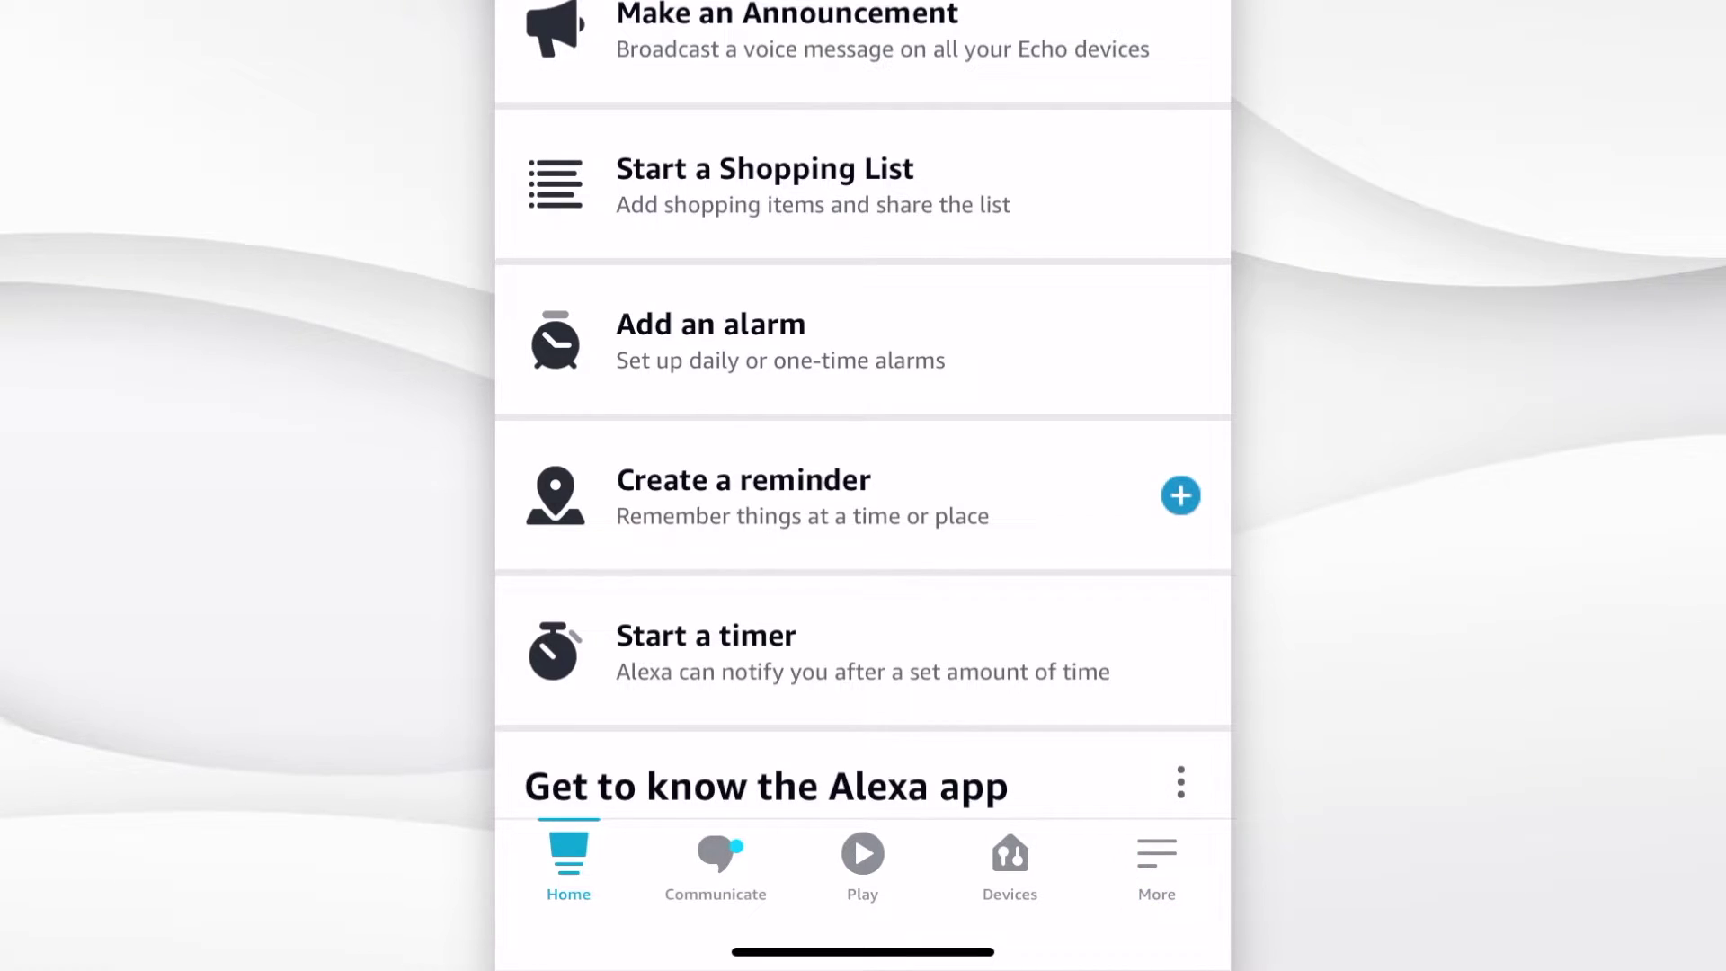
left_click(639, 345)
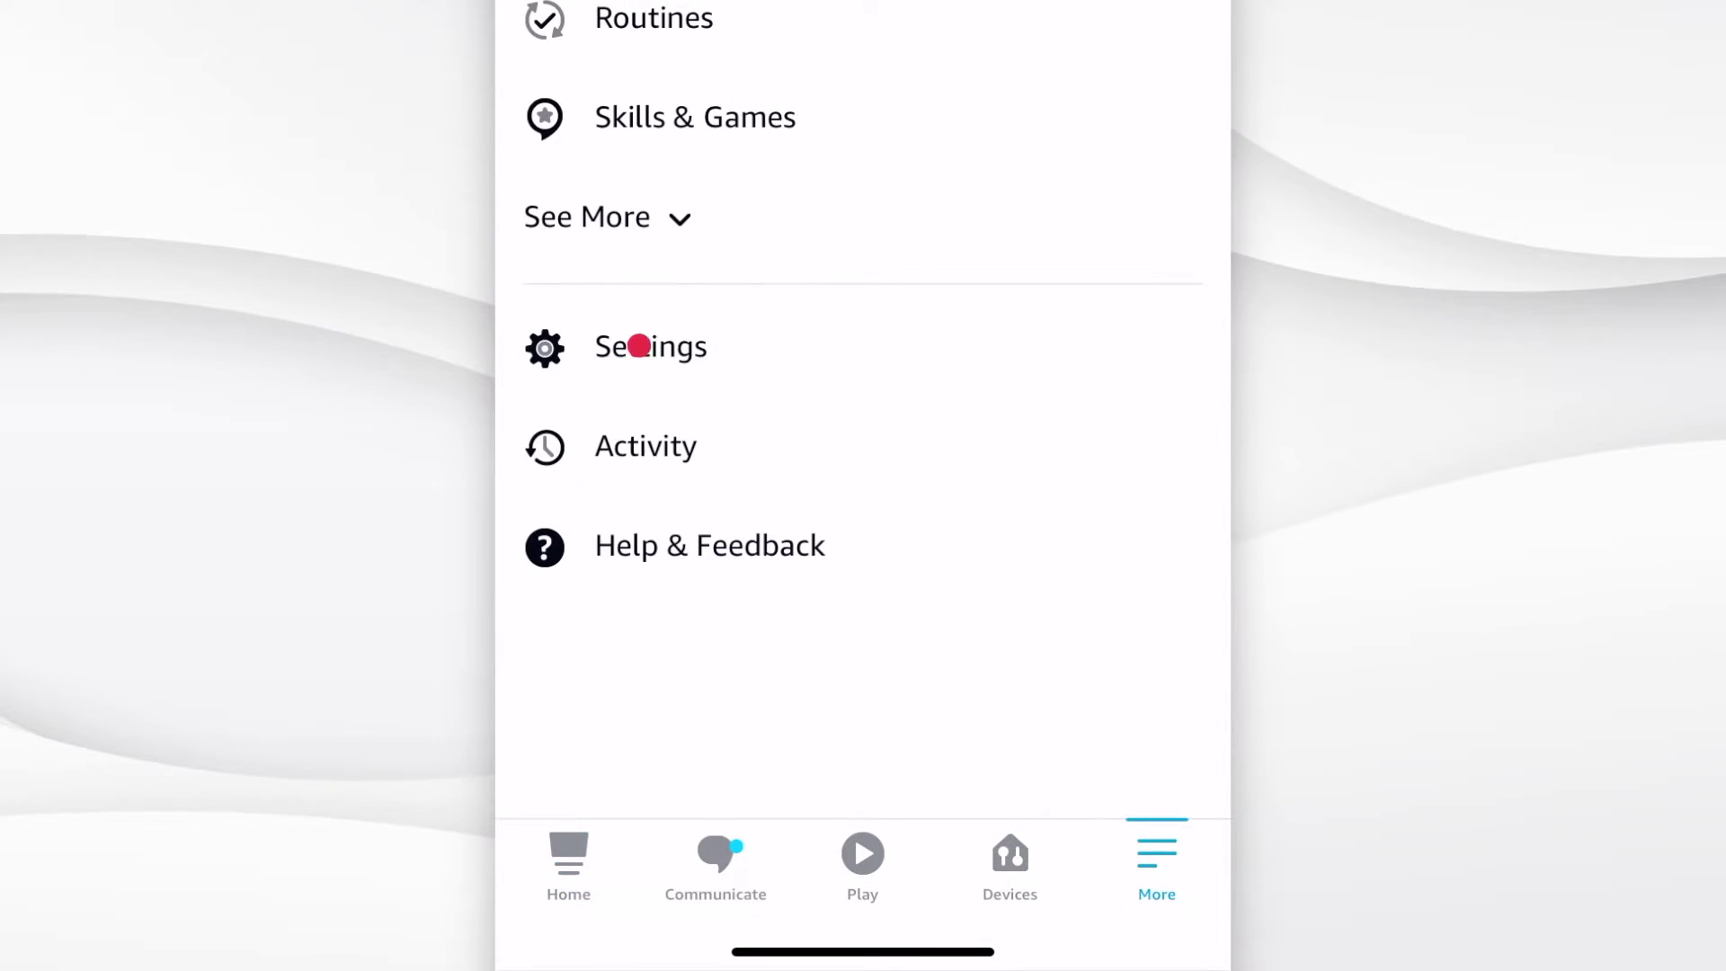
left_click(605, 394)
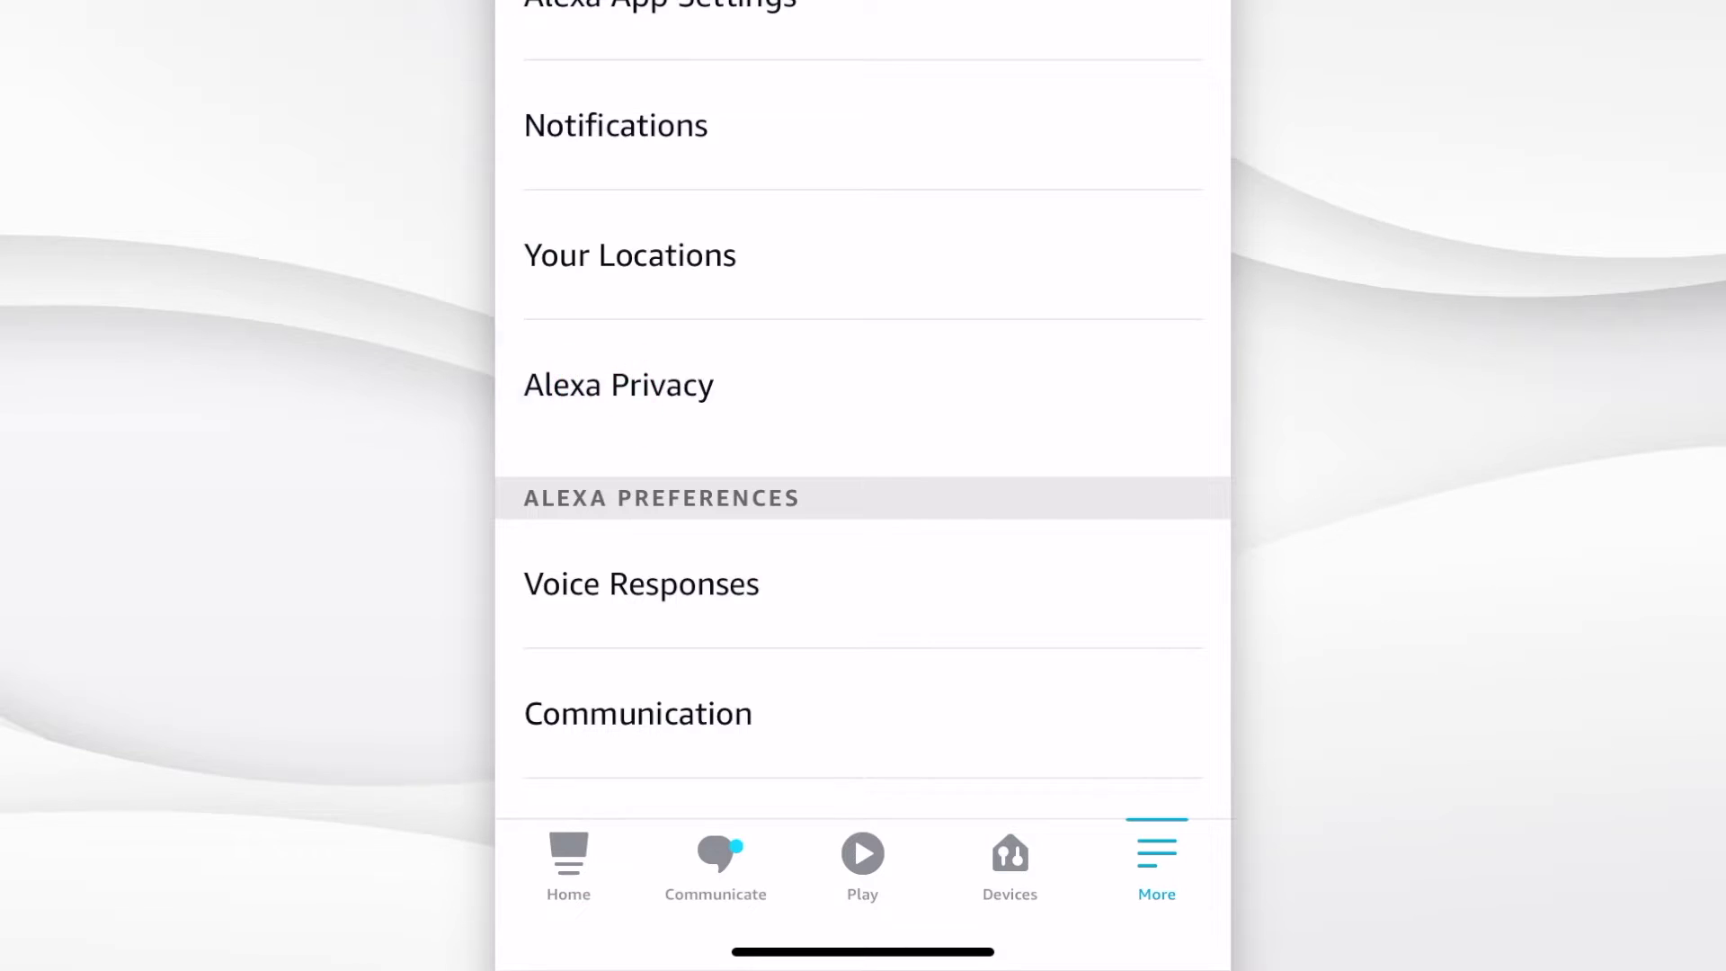
left_click(745, 709)
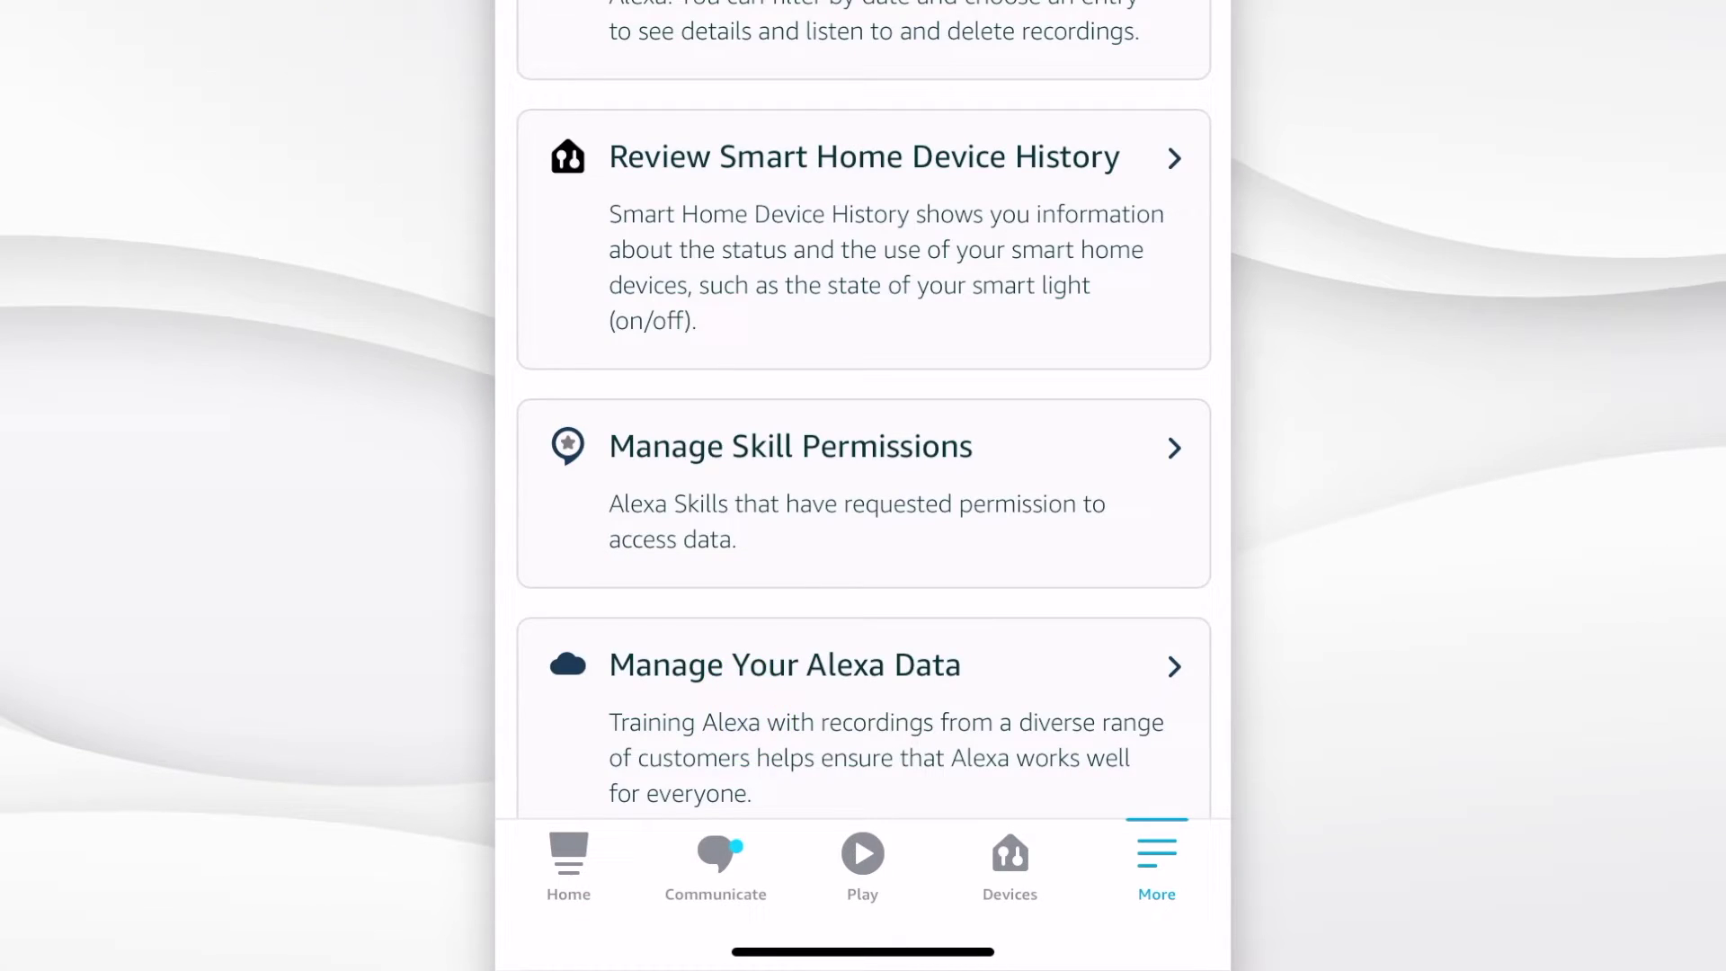
left_click(685, 534)
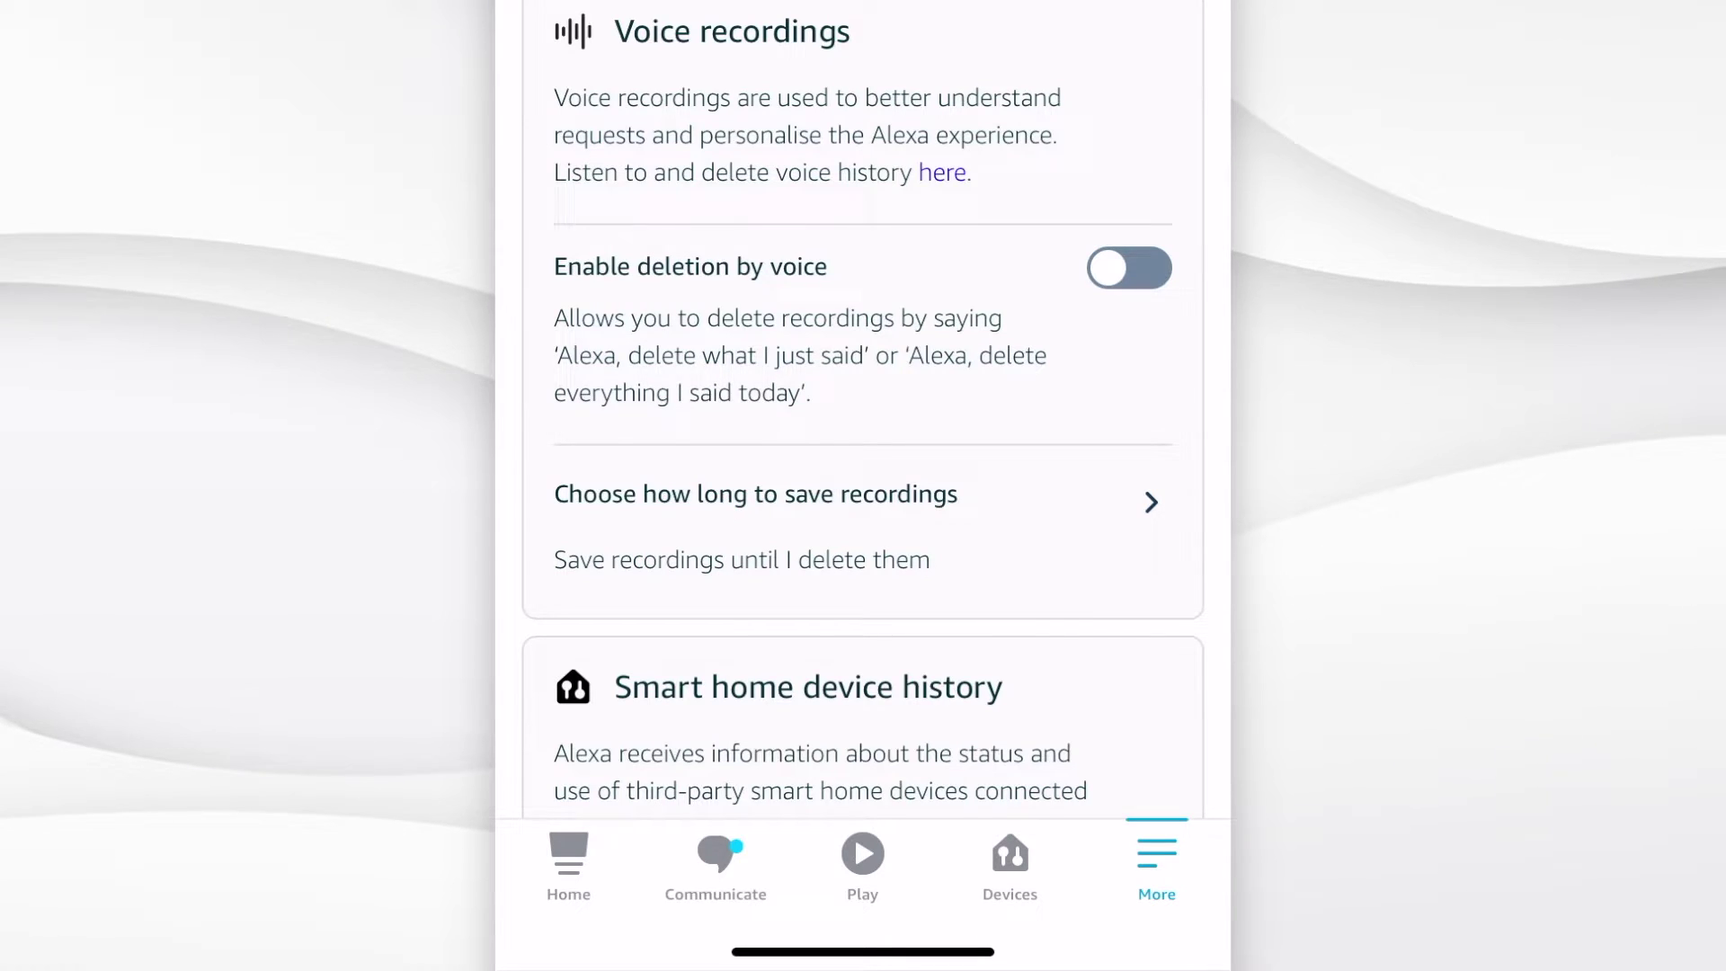
left_click(625, 540)
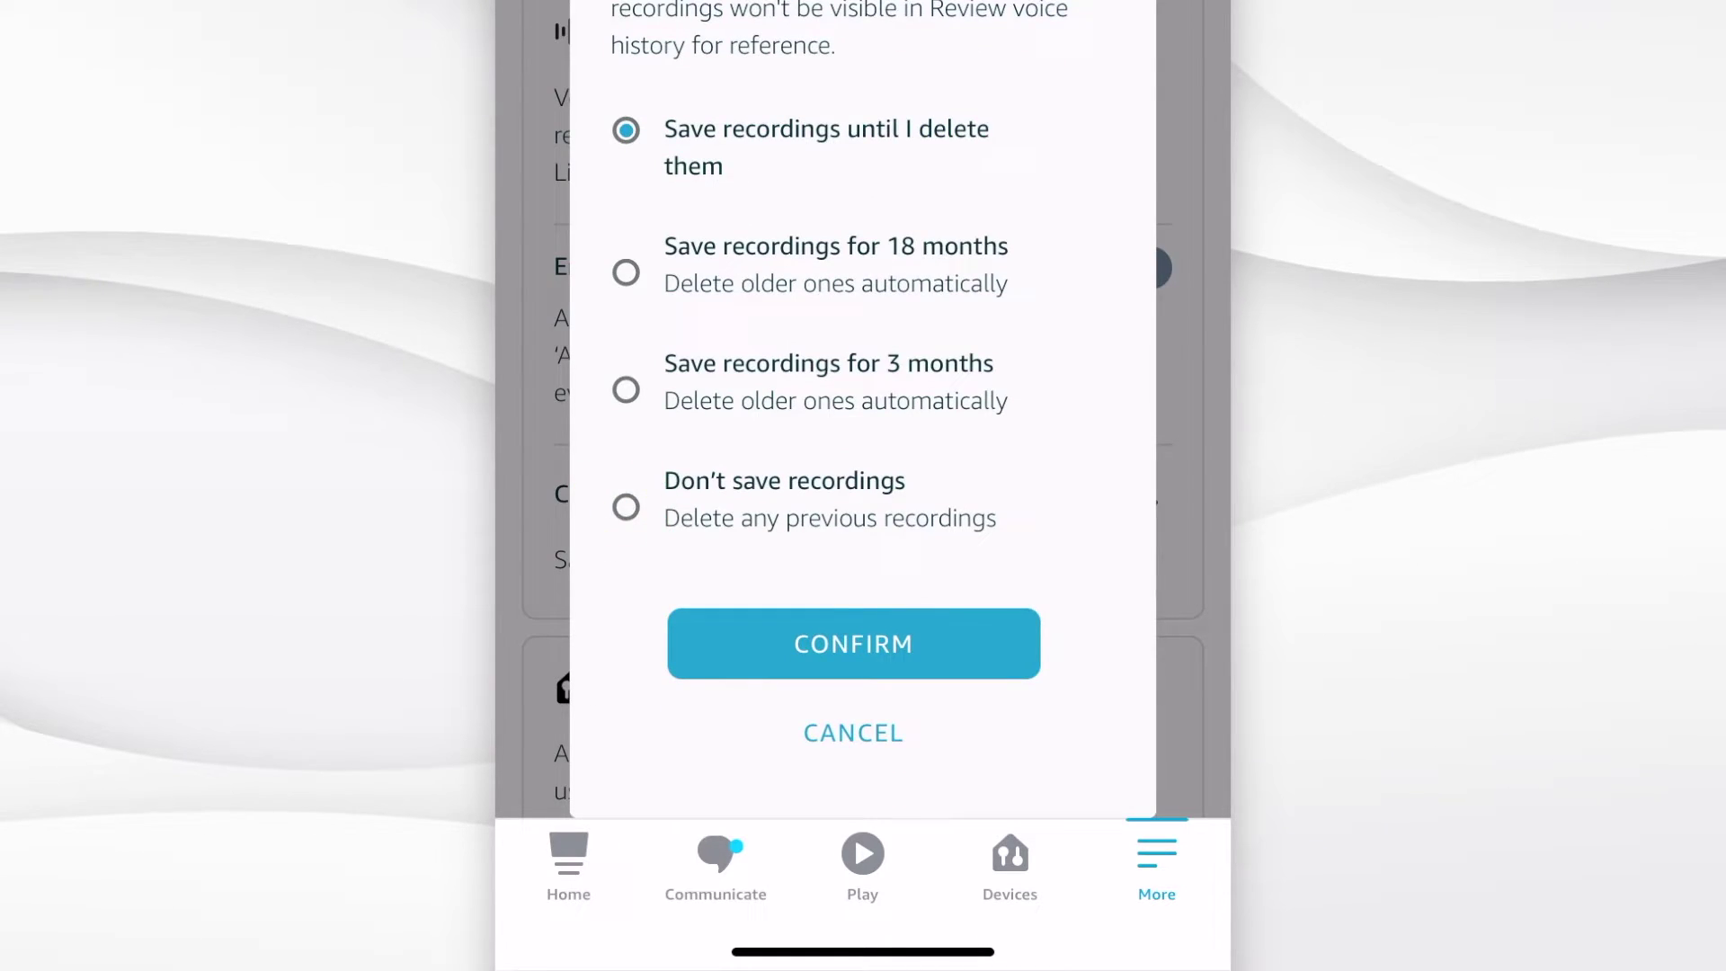
left_click(853, 539)
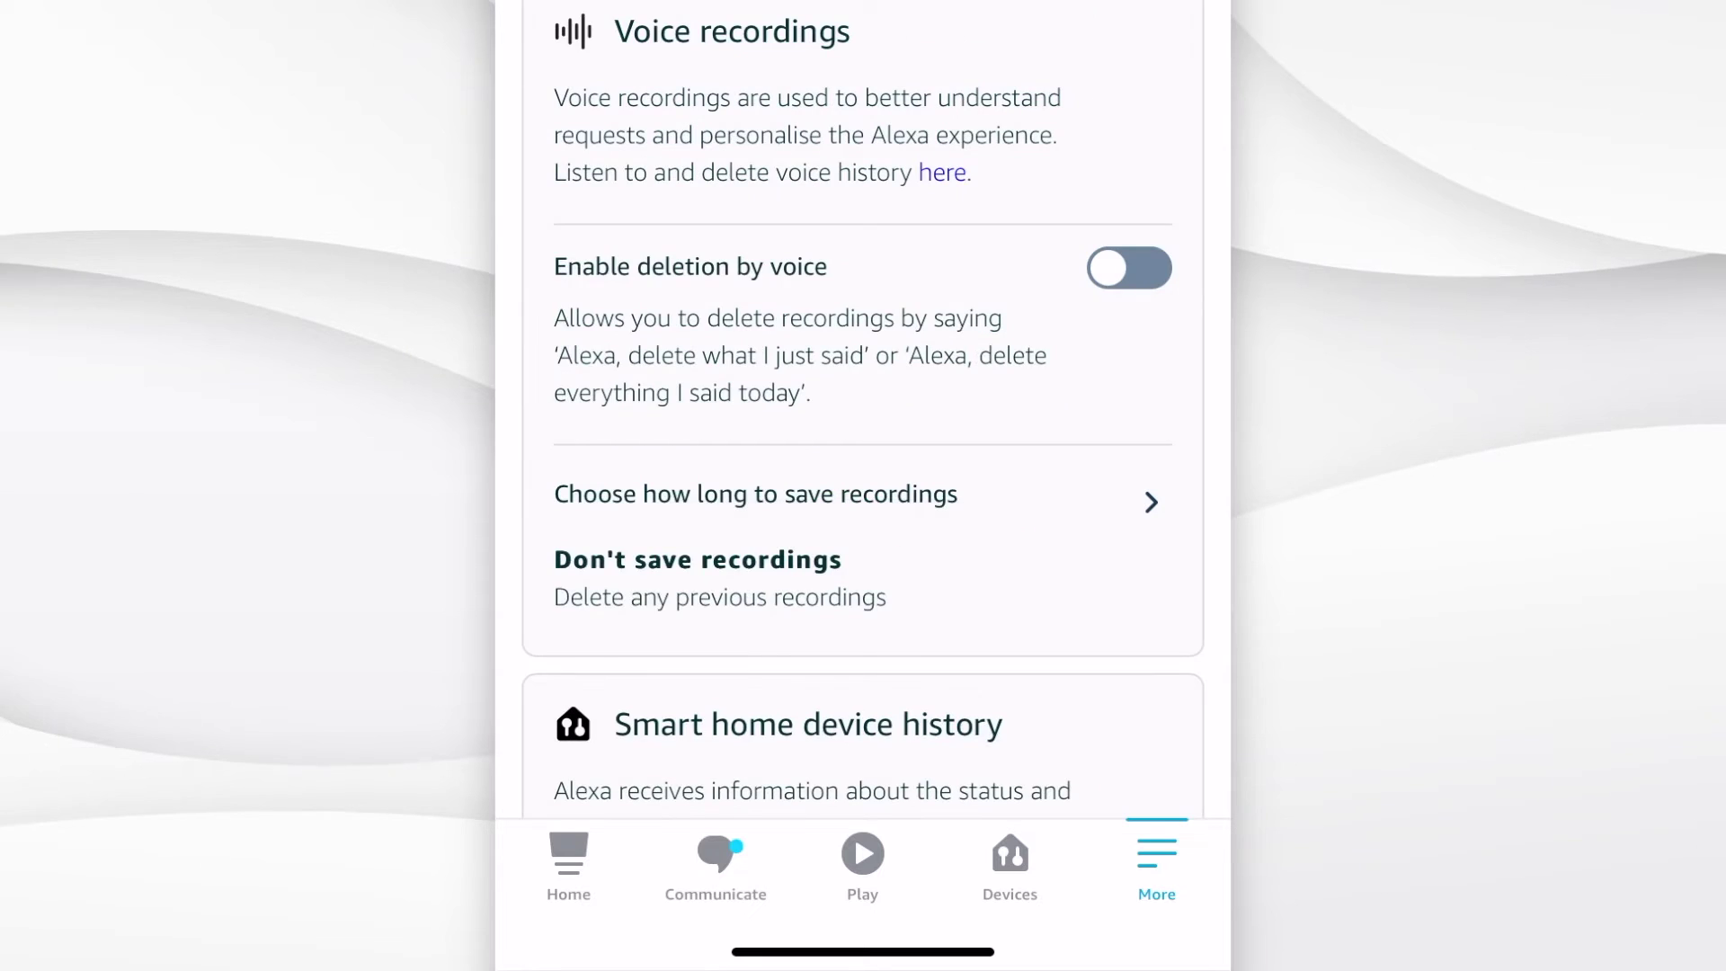
Step: Turn off Use of voice recordings under Help improve Alexa
scroll(863, 410, "down", 10)
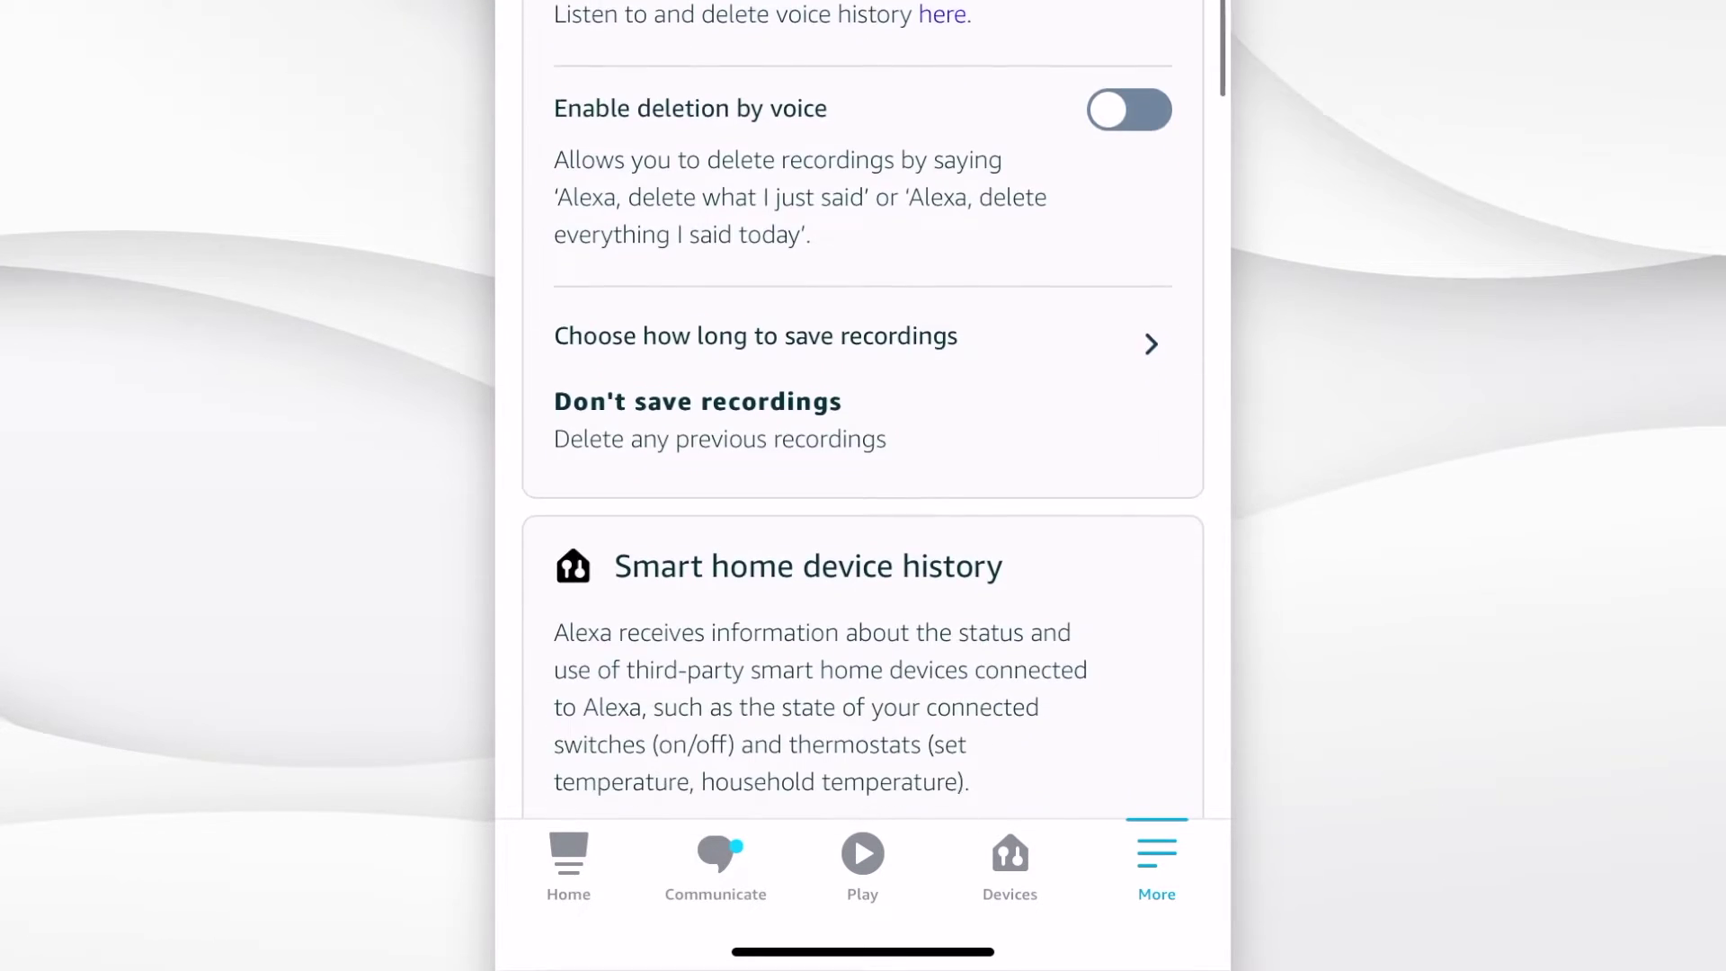
scroll(863, 410, "down", 8)
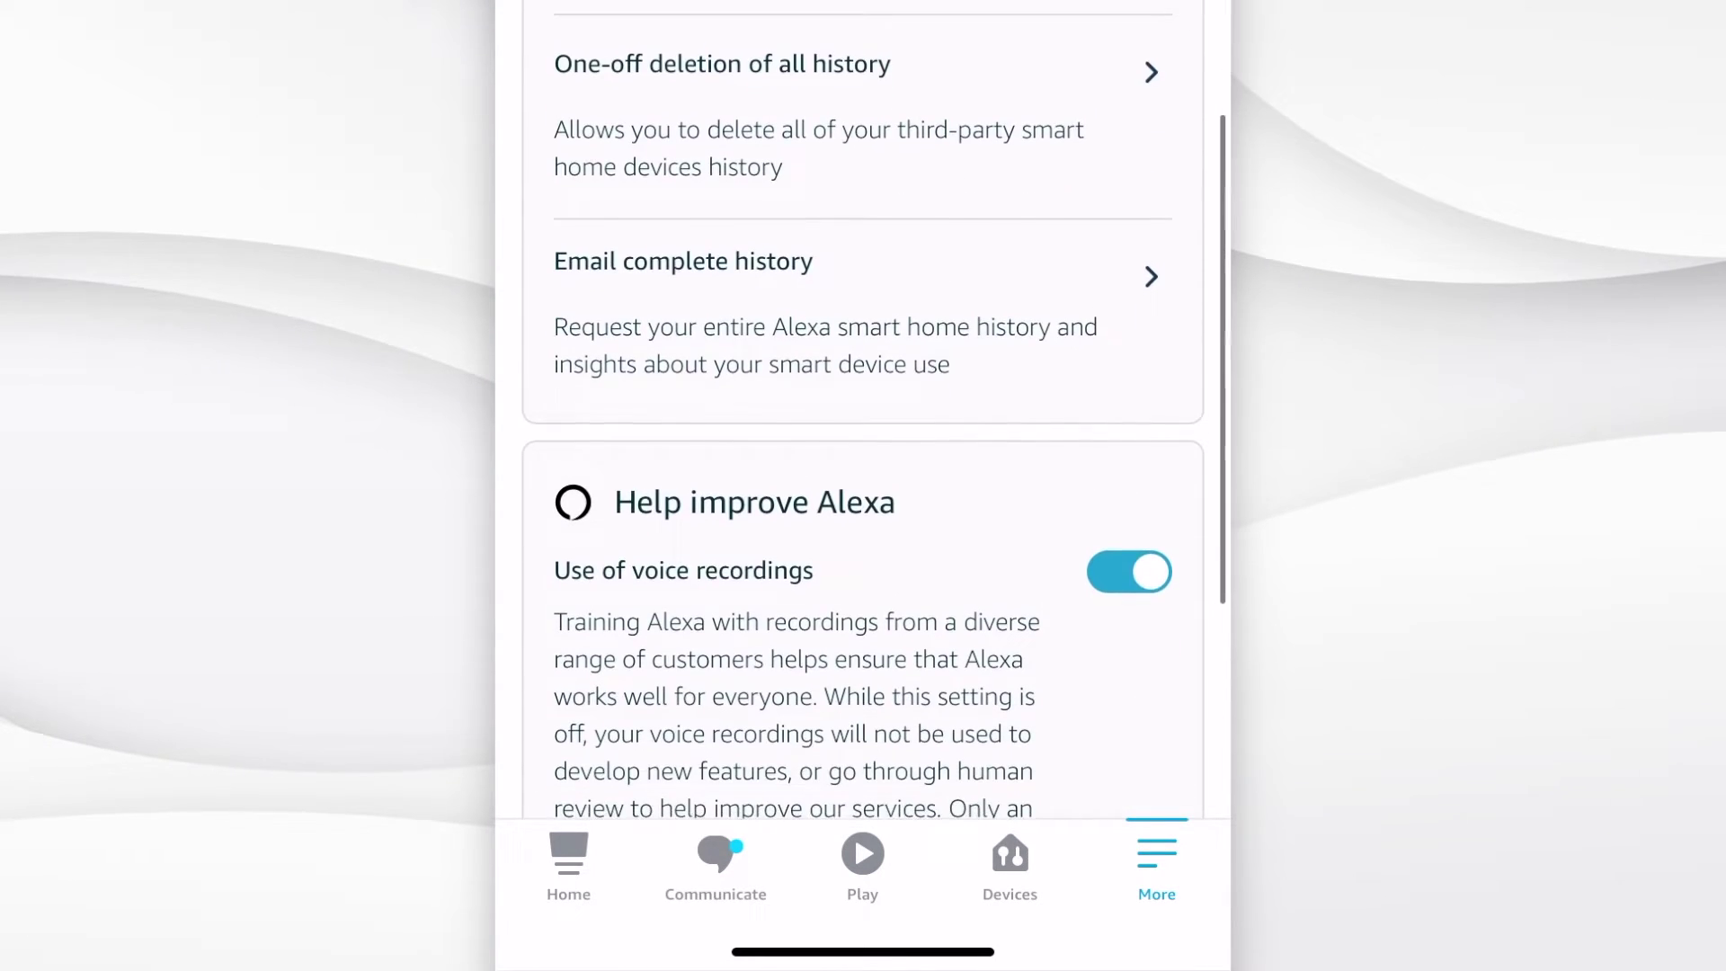
left_click(1129, 451)
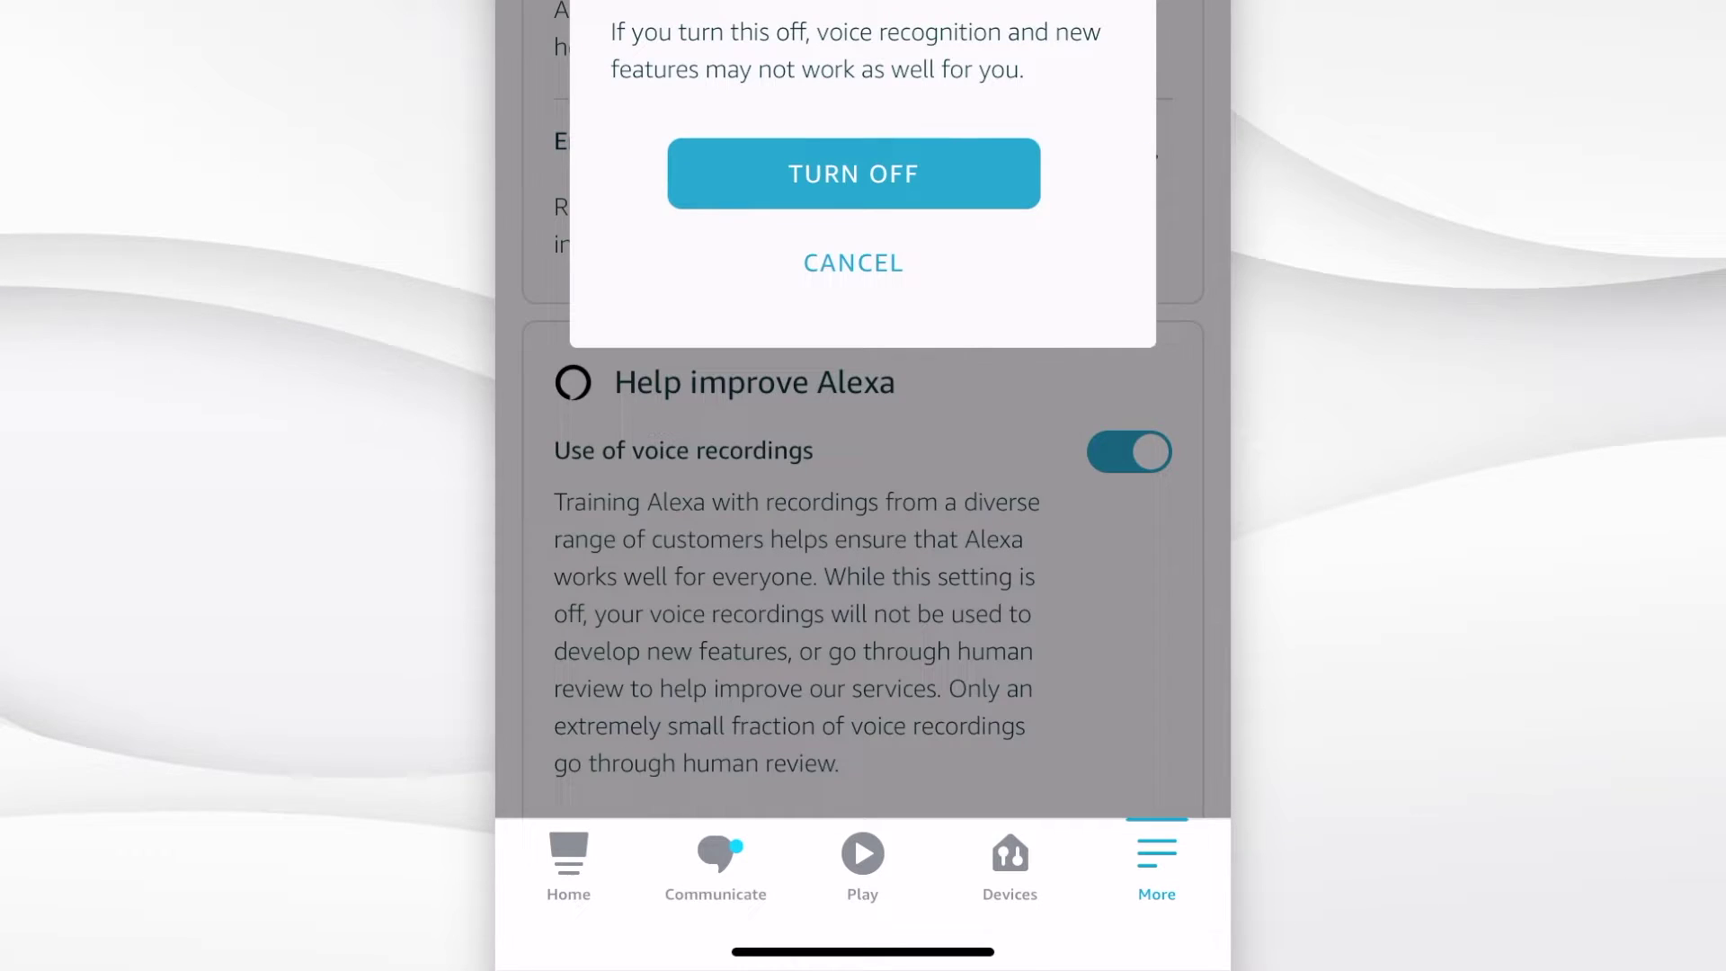
left_click(854, 173)
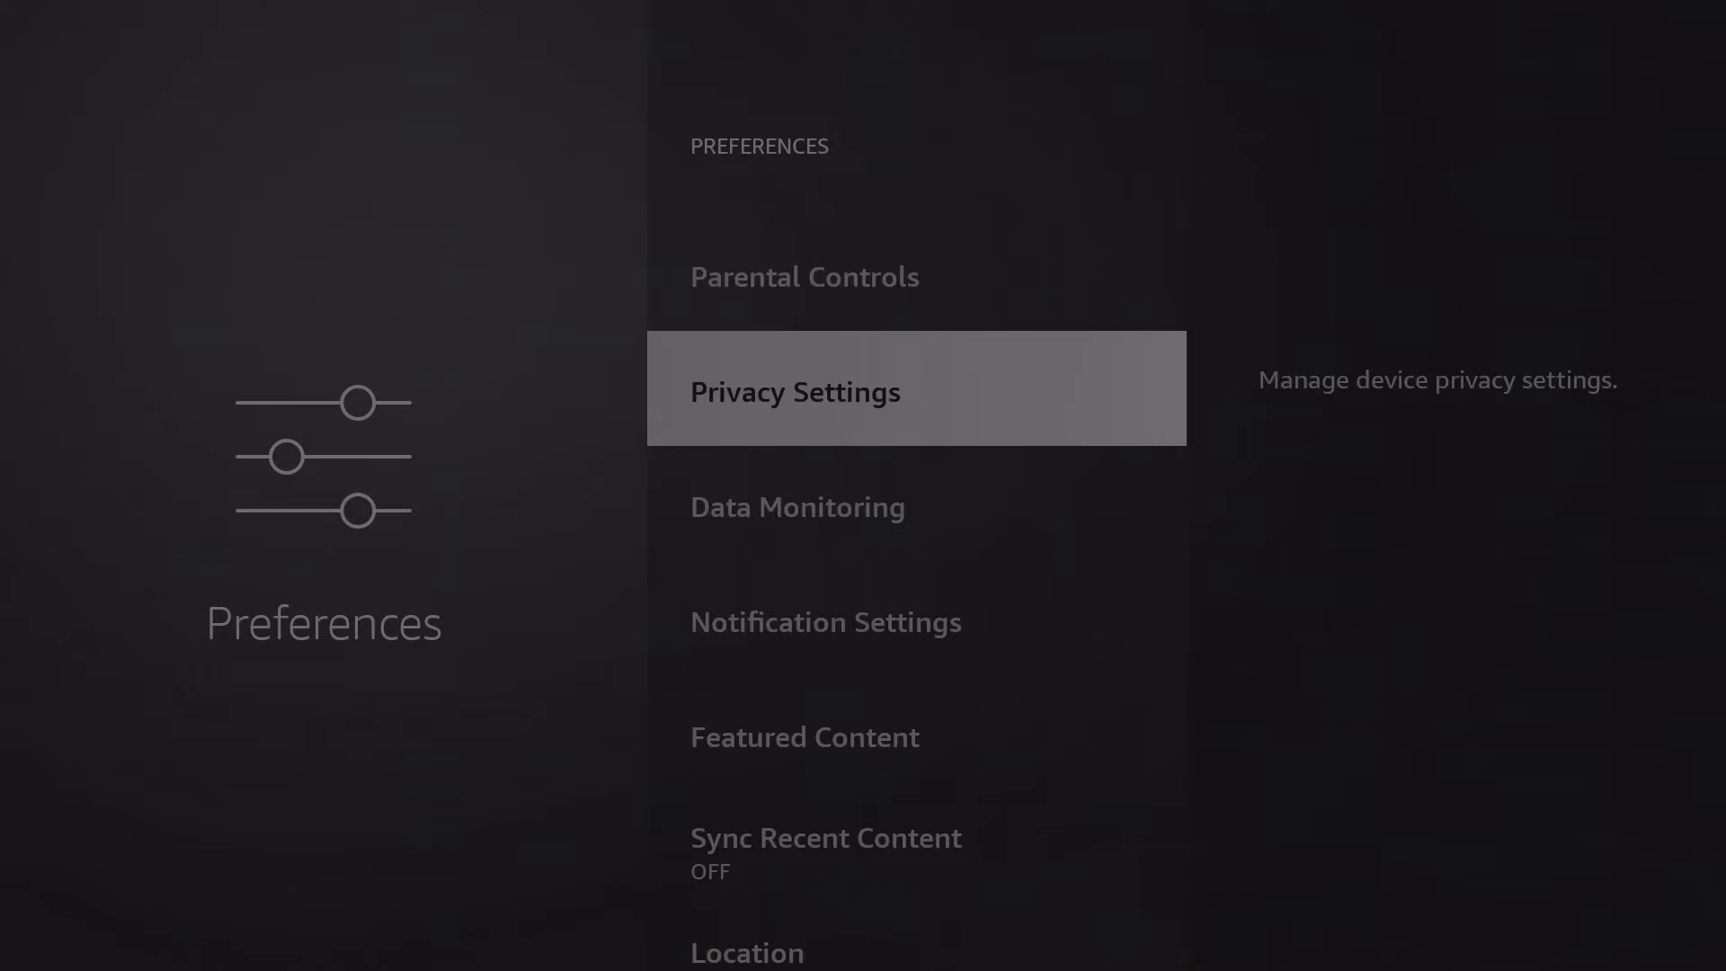
Step: In Featured Content, set Allow Video Autoplay and Allow Audio Autoplay to OFF
key("Down")
key("Down")
key("Down")
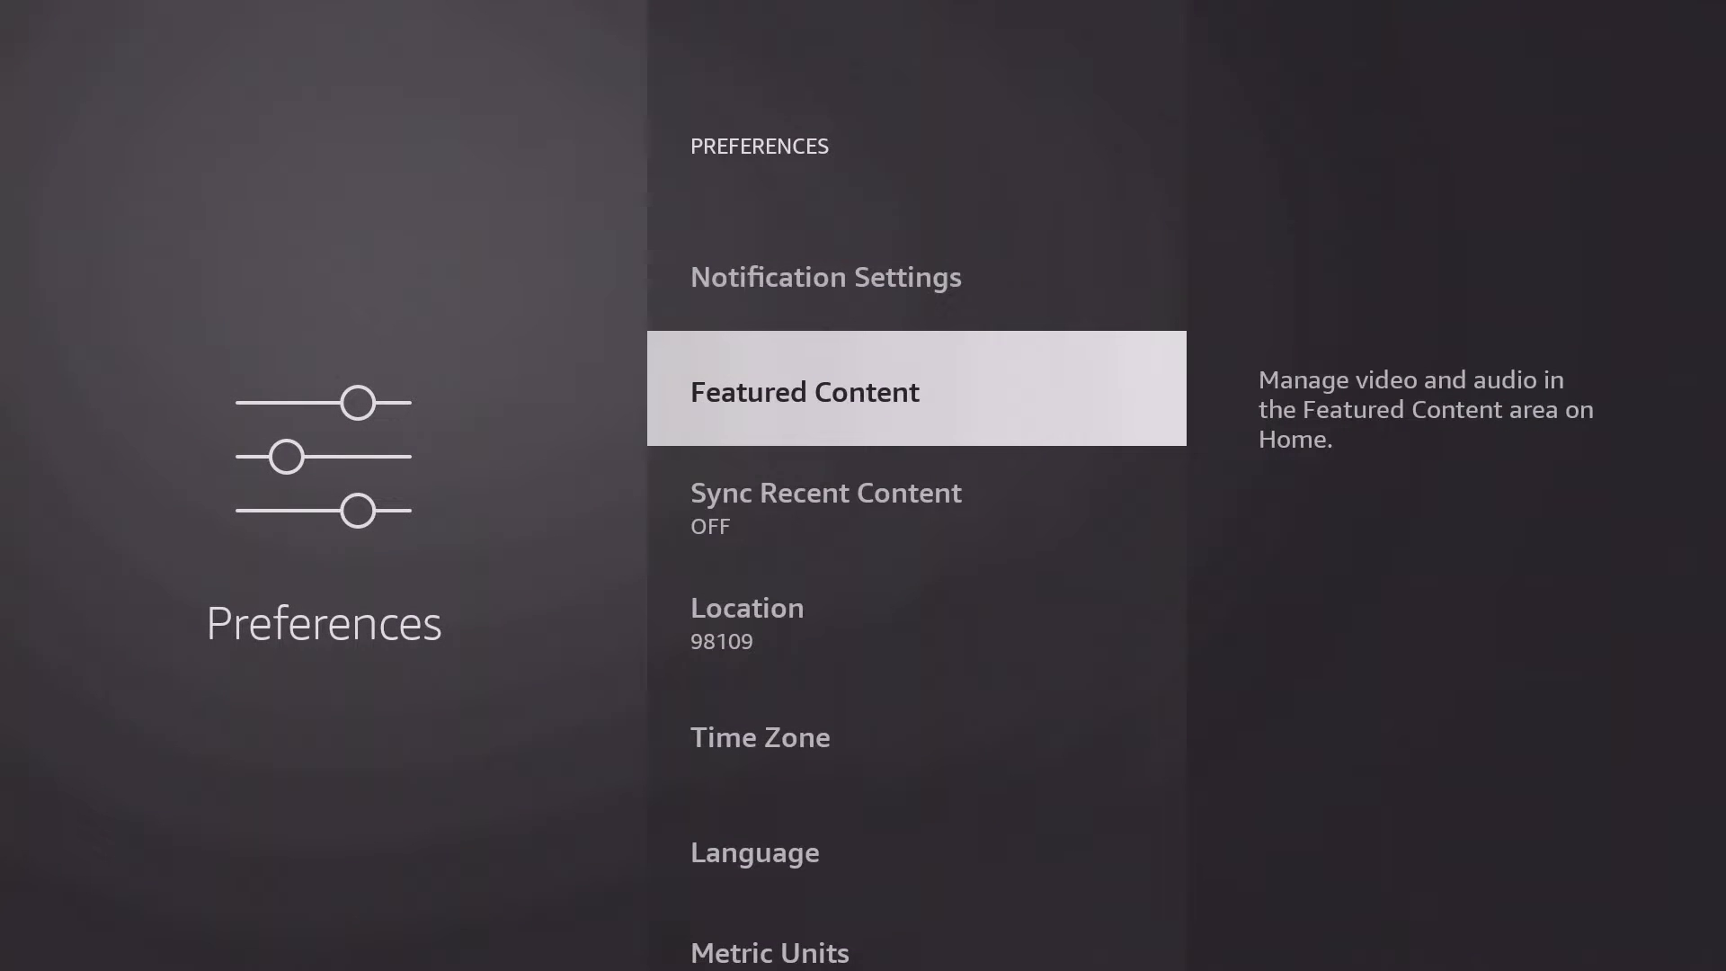
key("Return")
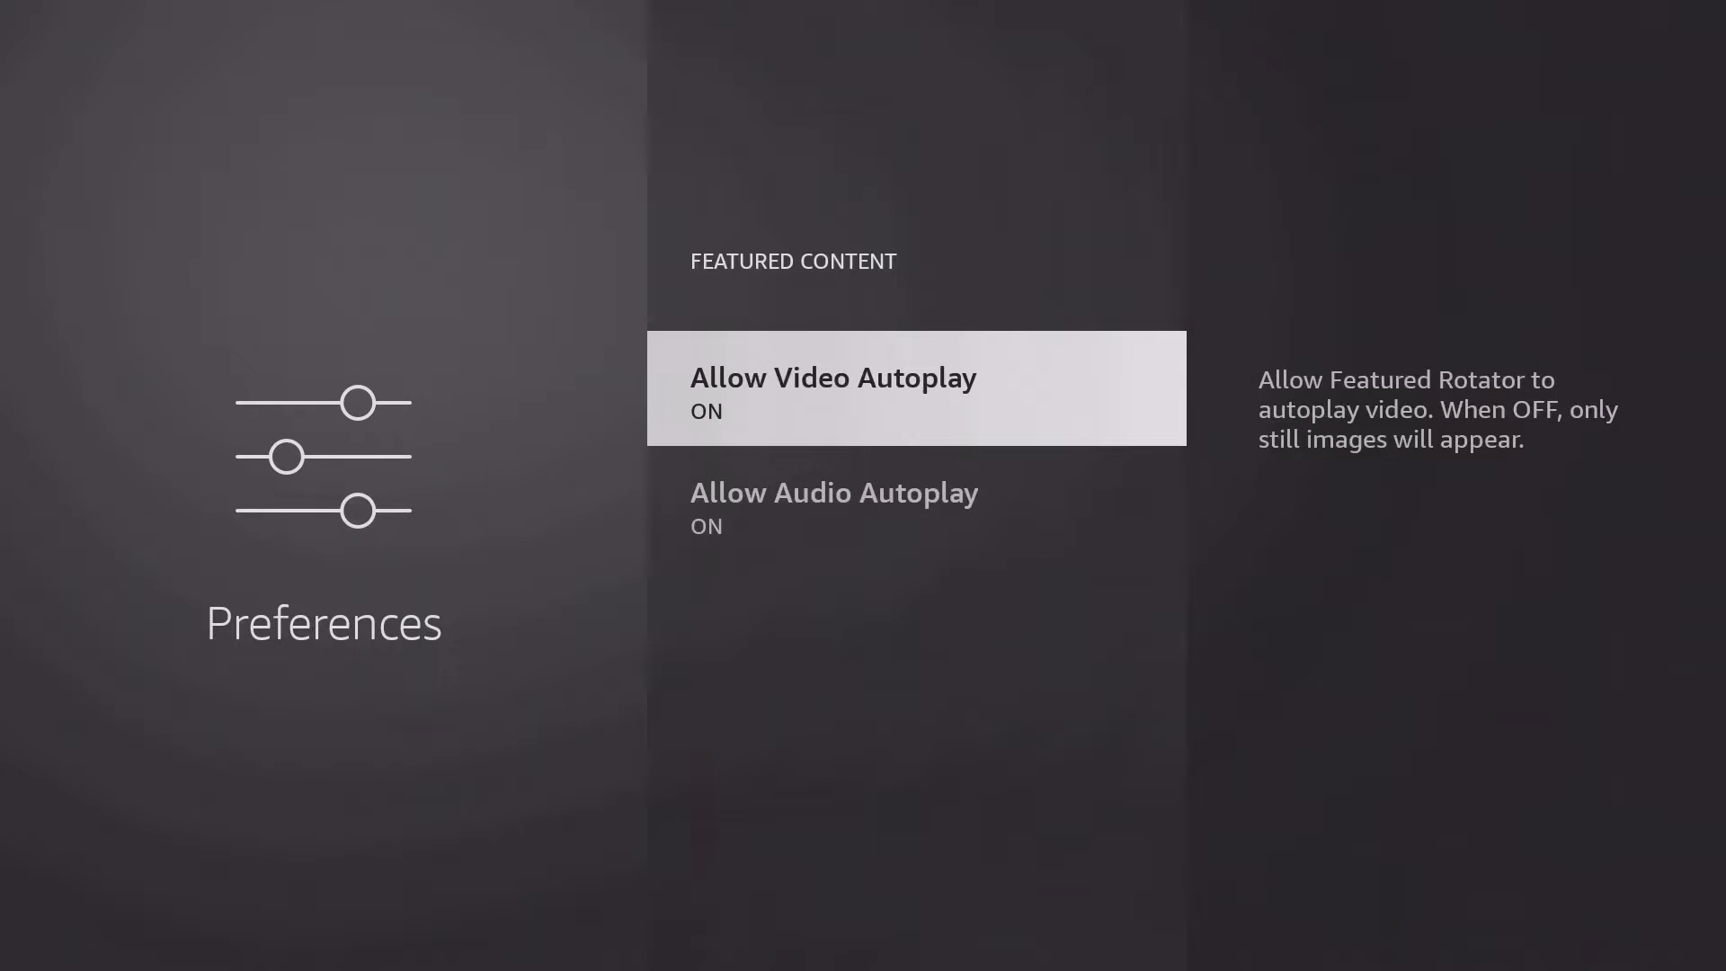
key("Return")
key("Down")
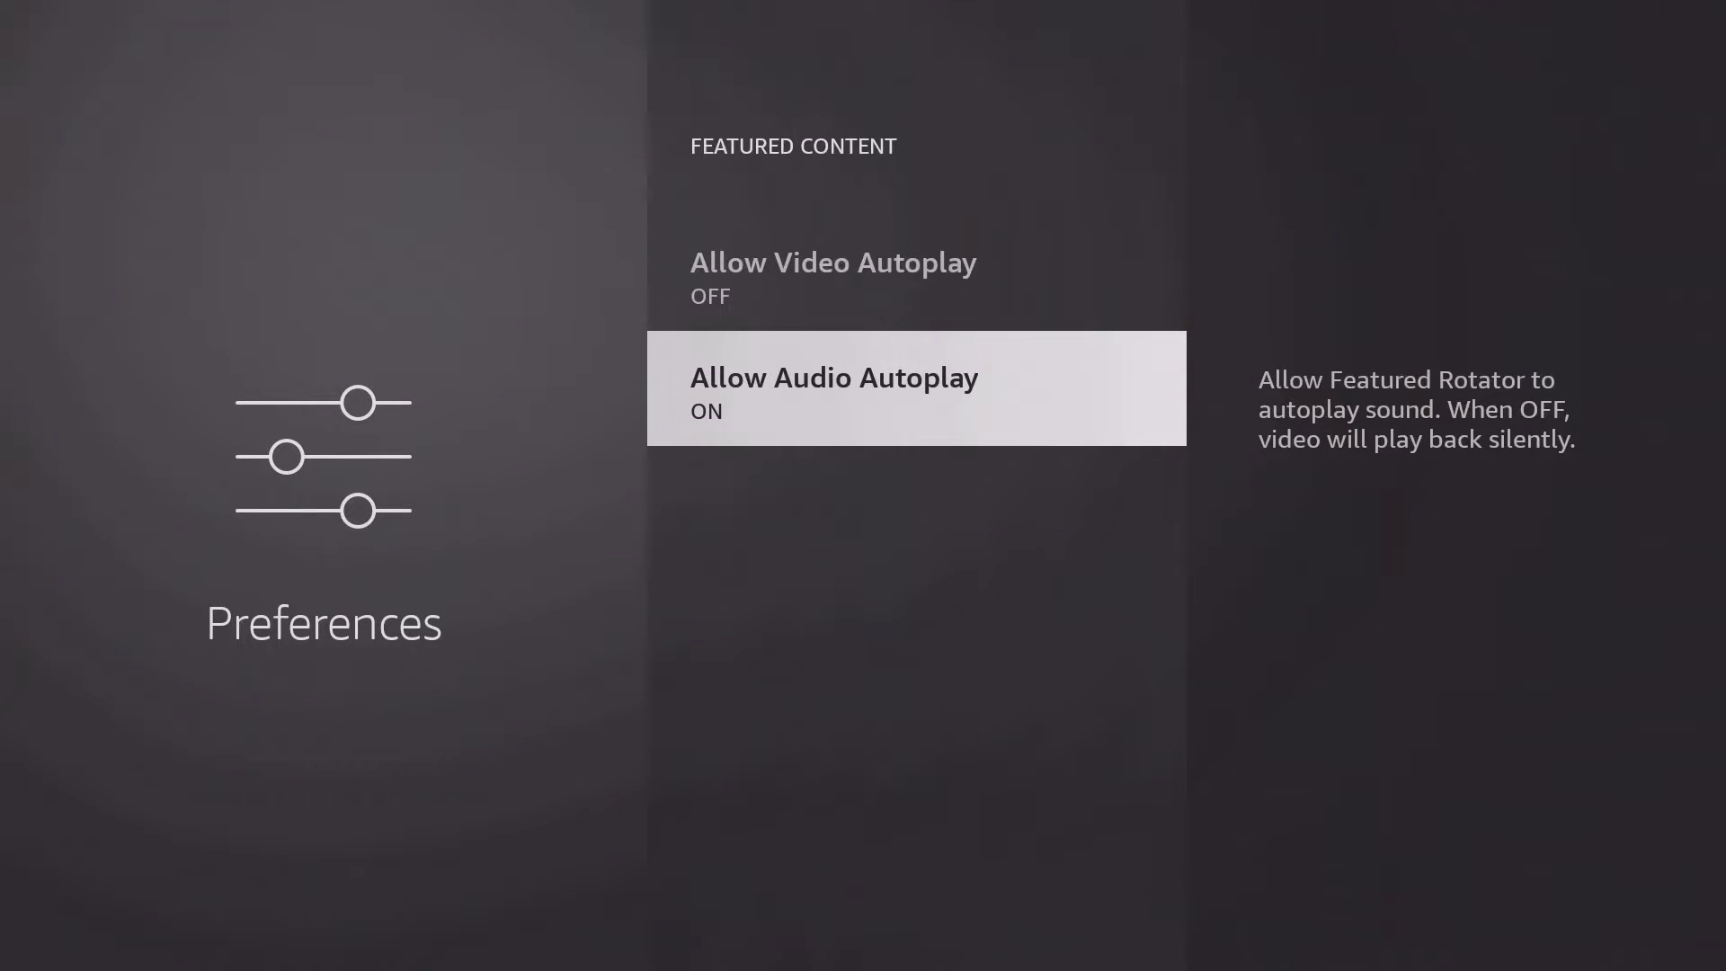
key("Return")
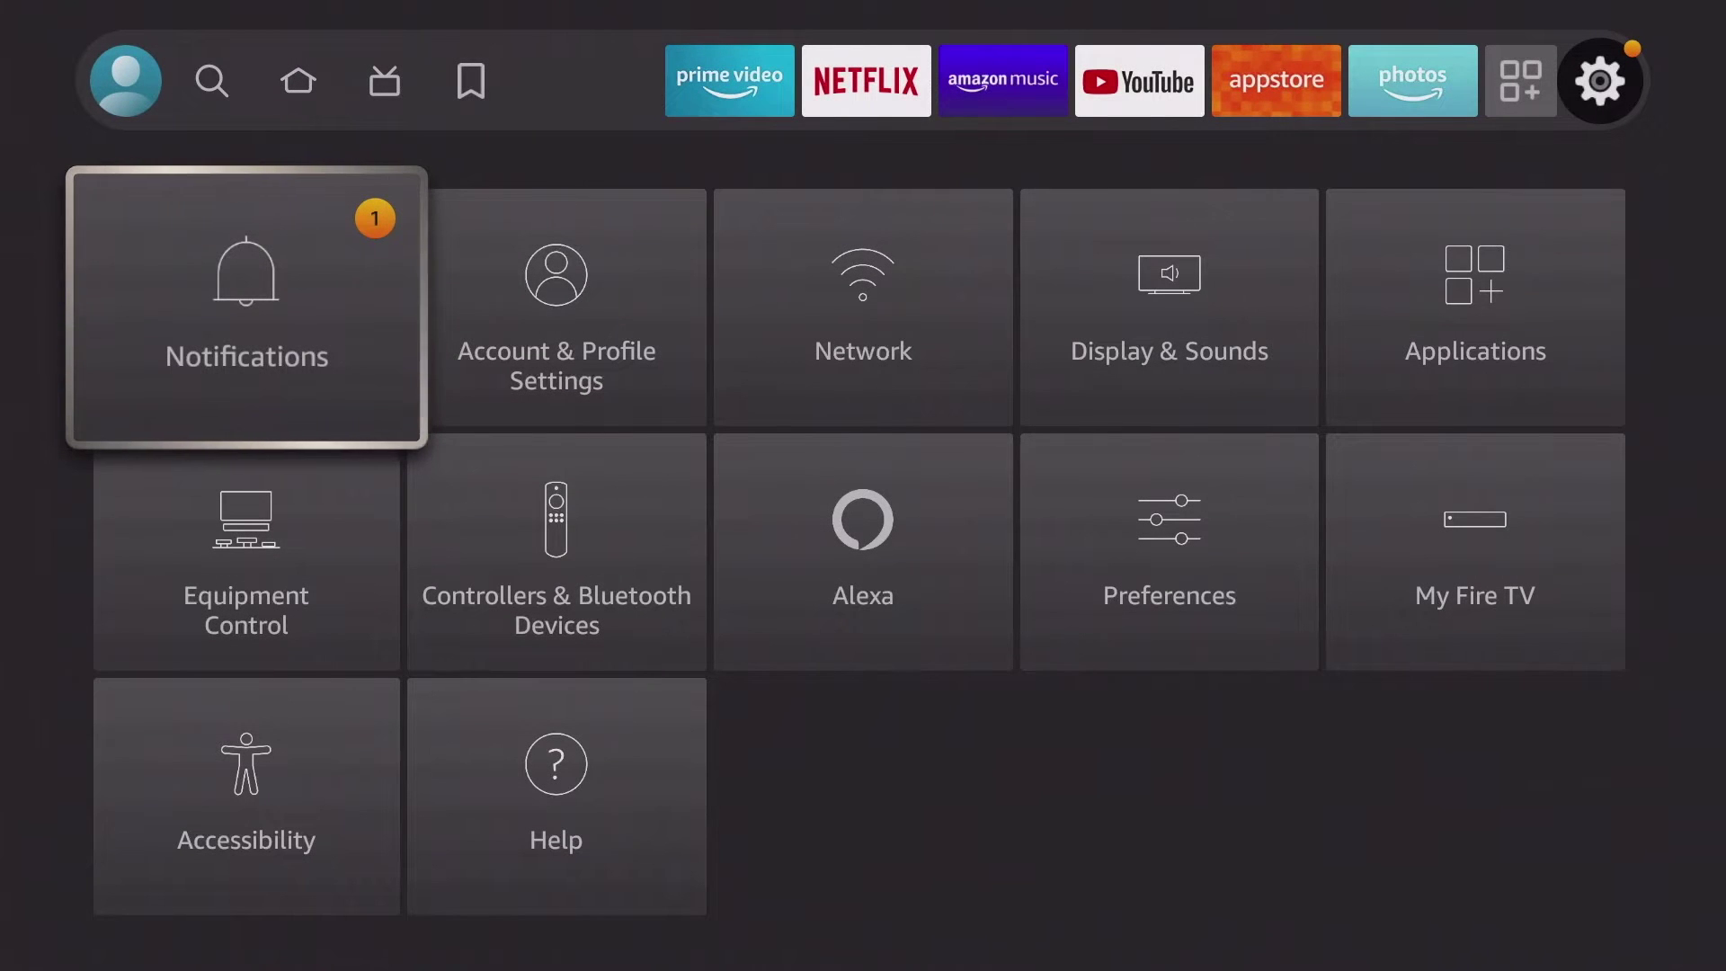
Step: Pair the #Airpods through Controllers & Bluetooth Devices > Game Controllers > Add Bluetooth Devices
key("Down")
key("Right")
key("Return")
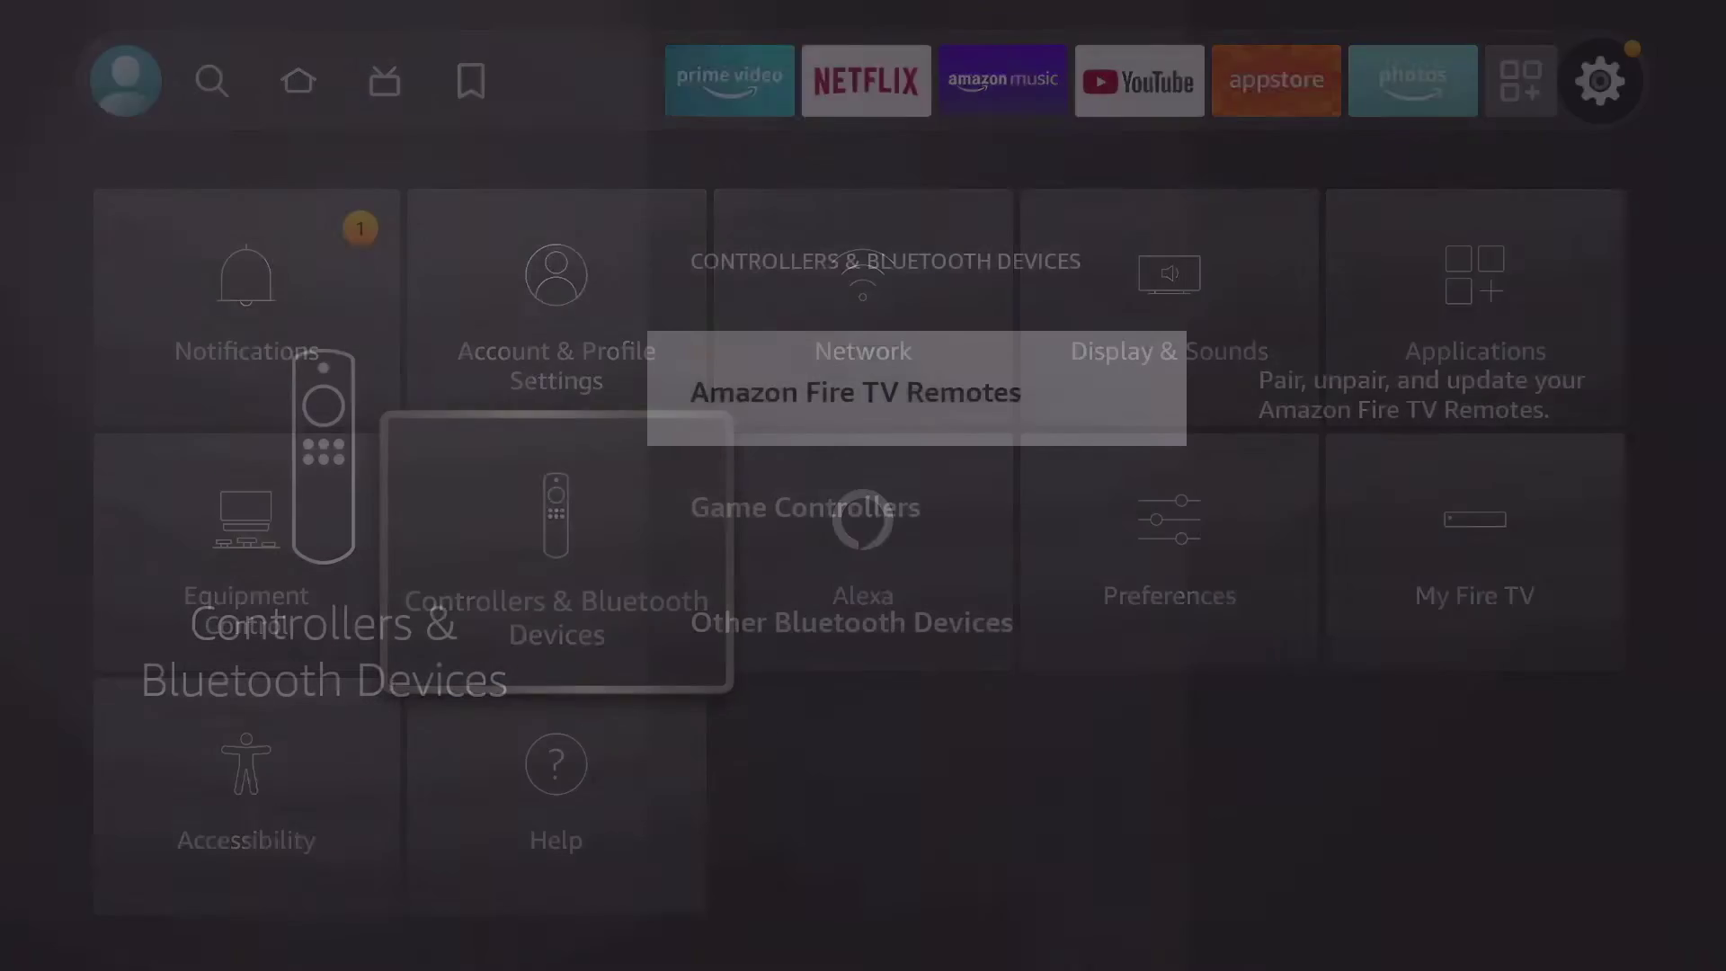
key("Down")
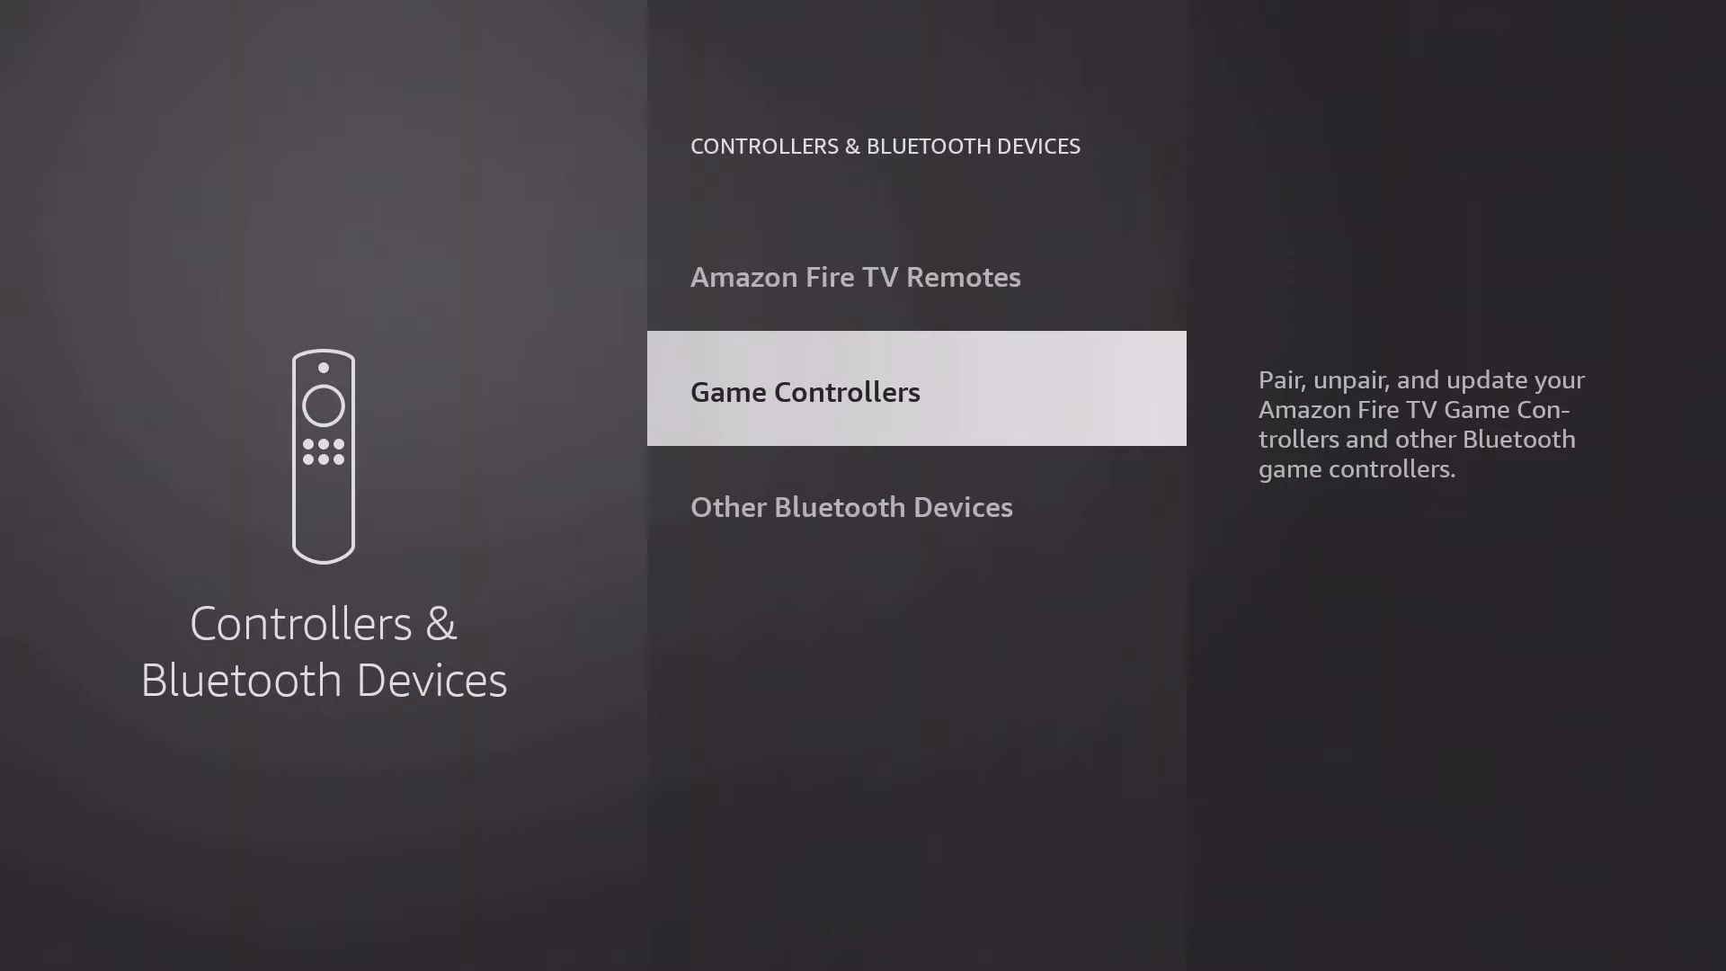
key("Return")
key("Return")
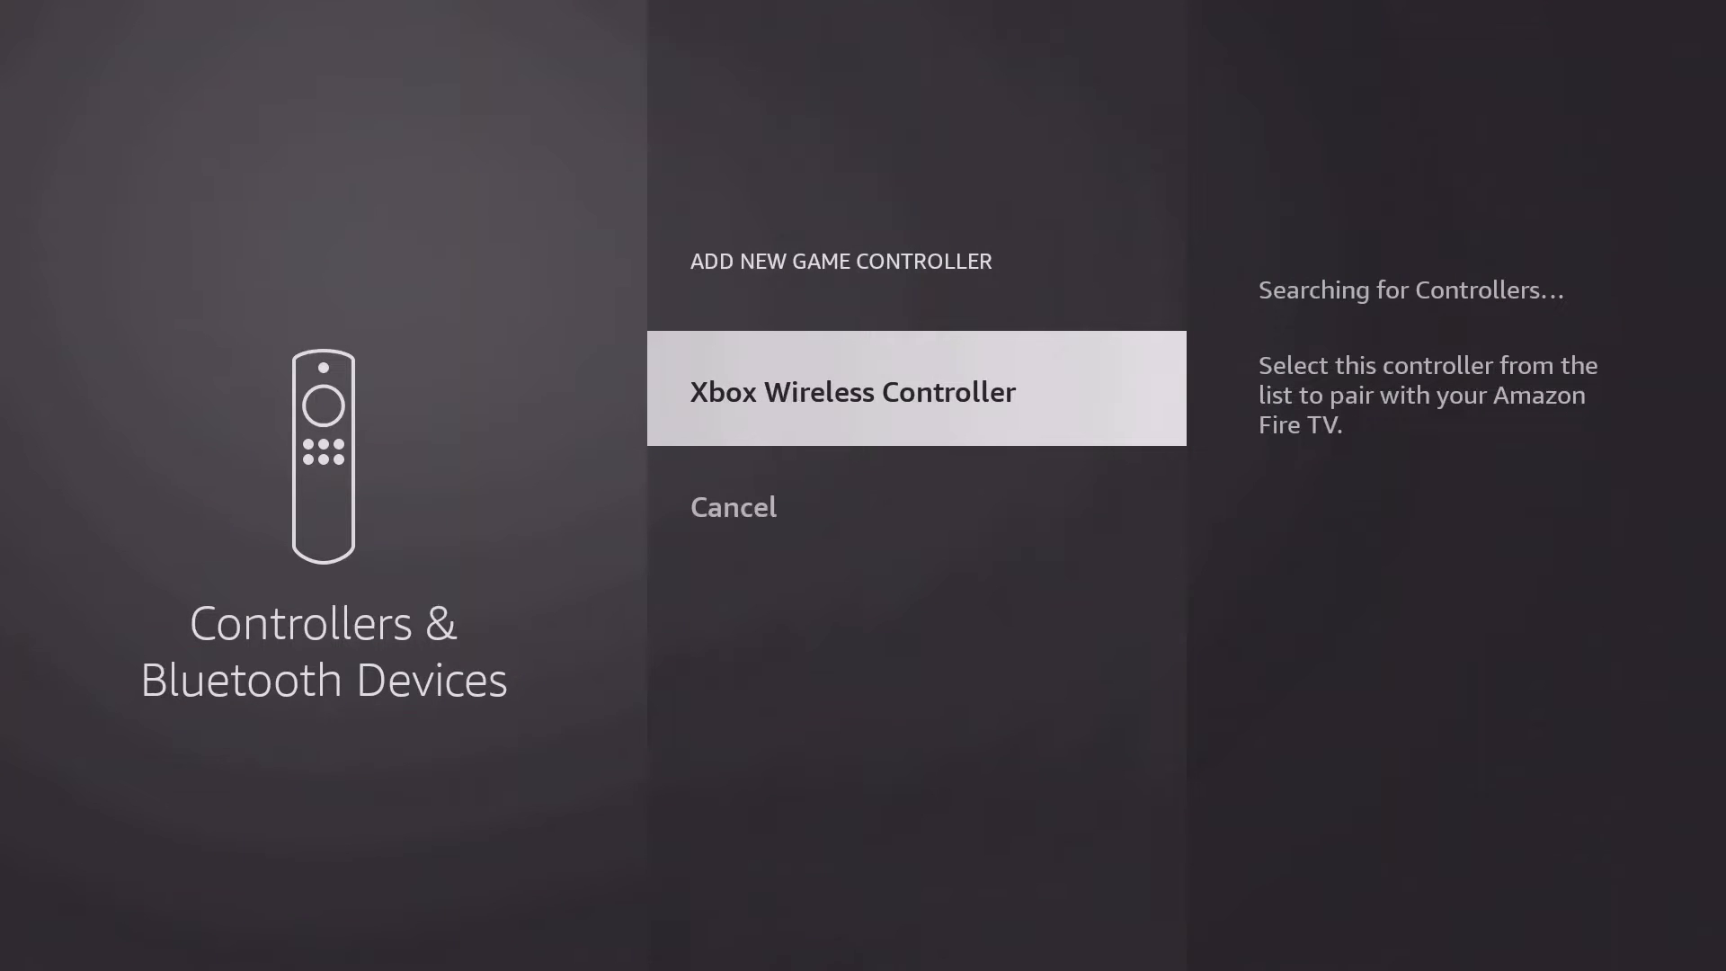
key("Return")
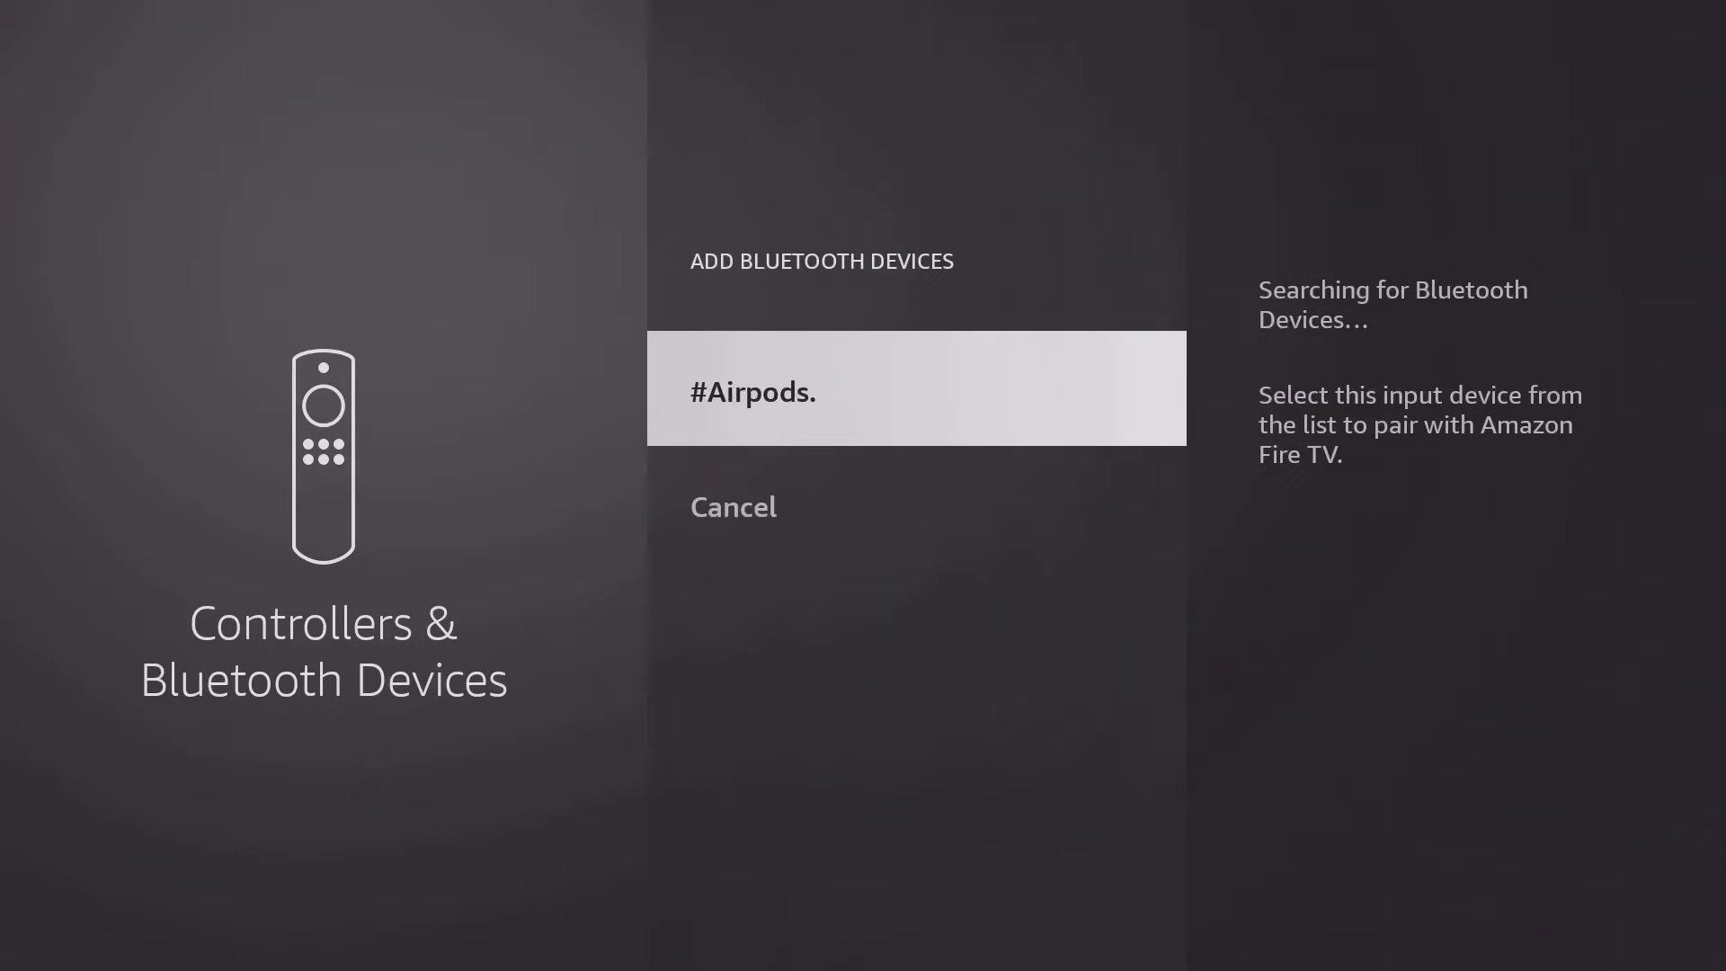
key("Return")
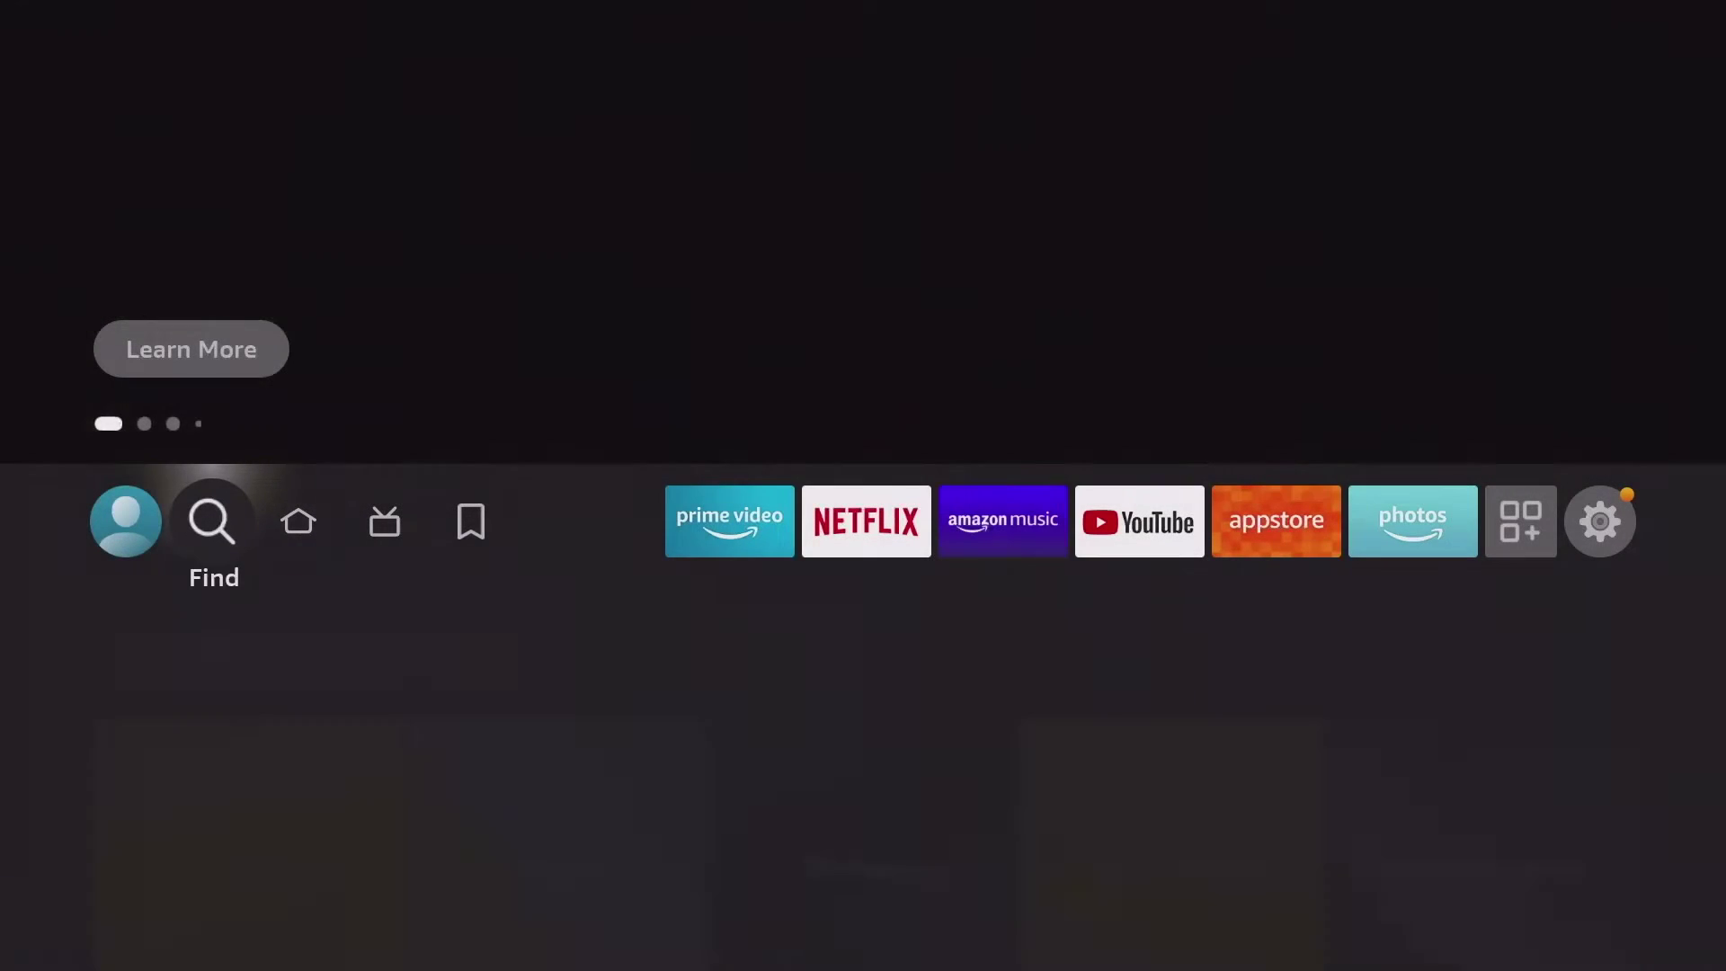
key("Return")
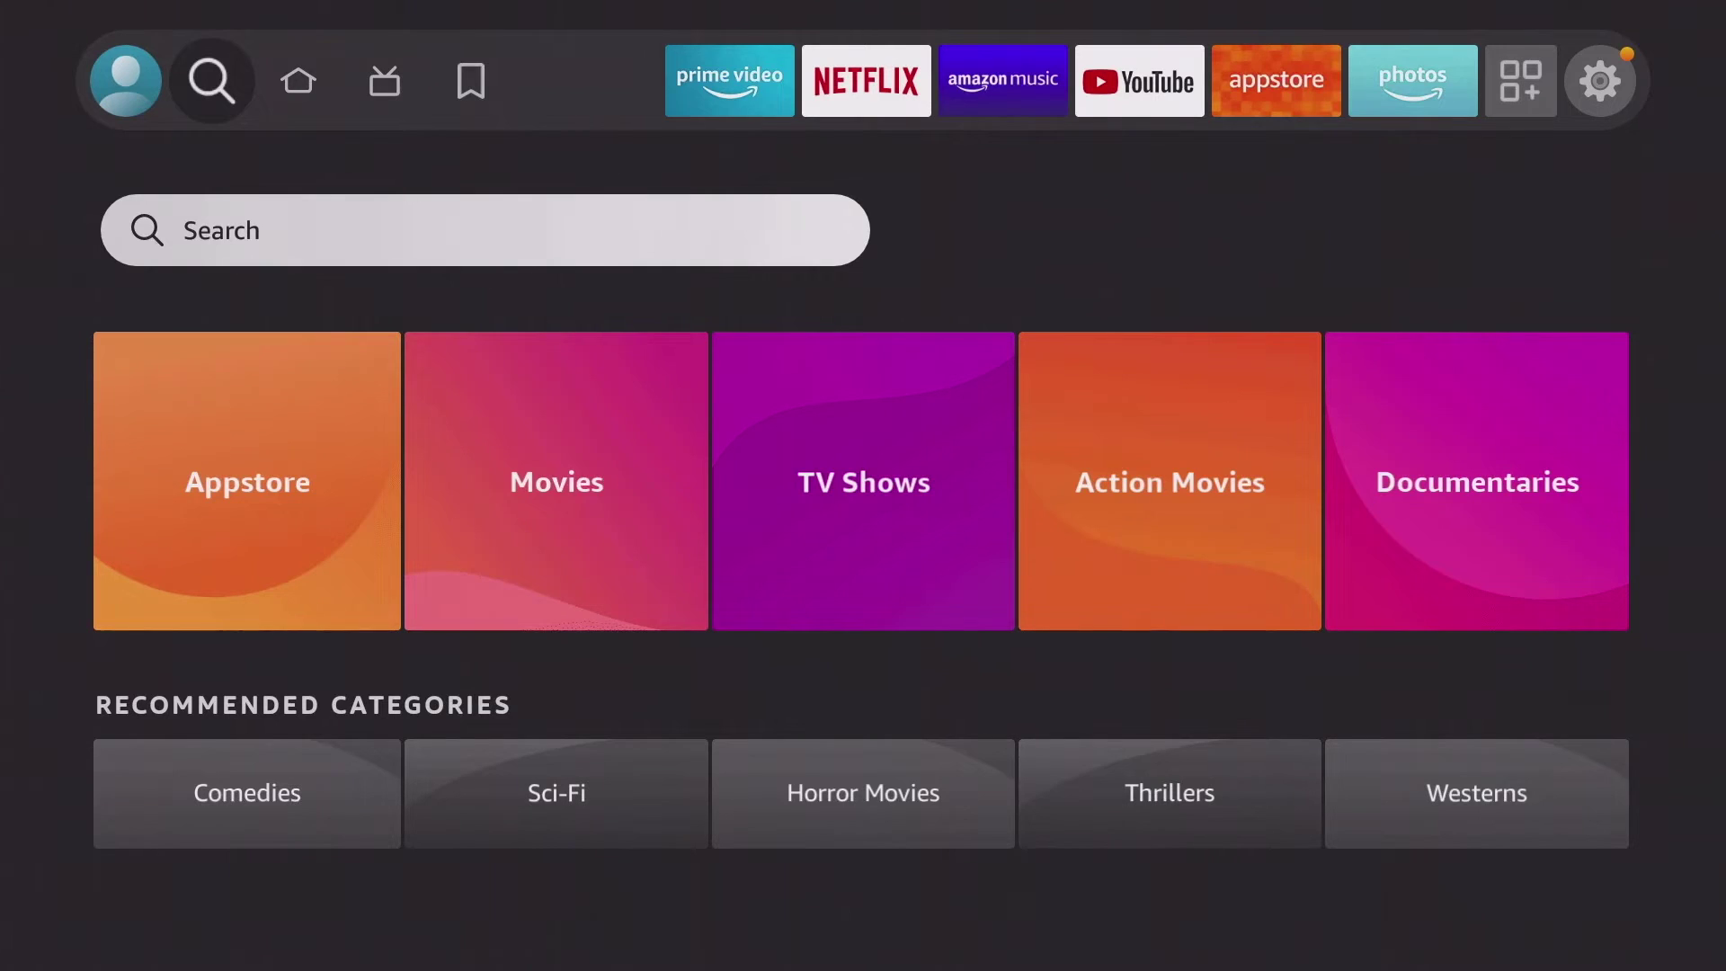
Step: Search 'Bluetooth De' and select the Bluetooth Devices Loader Shortcut For Fire Tv app
key("Return")
key("Right")
key("Right")
type("Bluetooth")
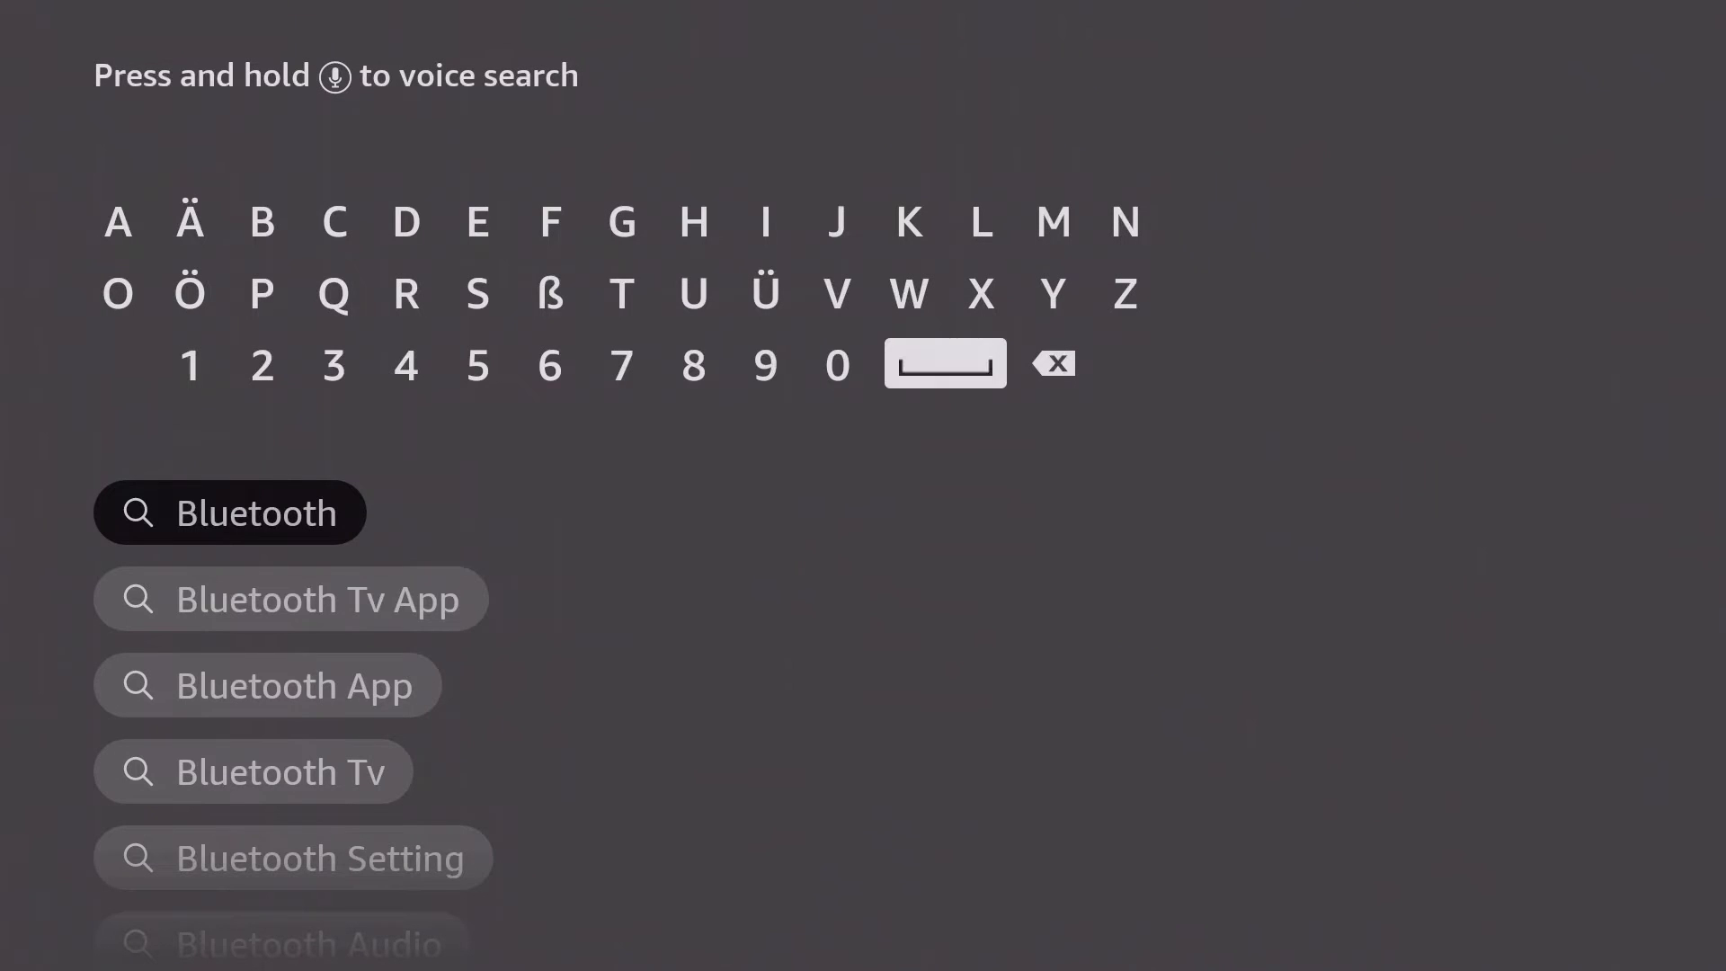
type(" De")
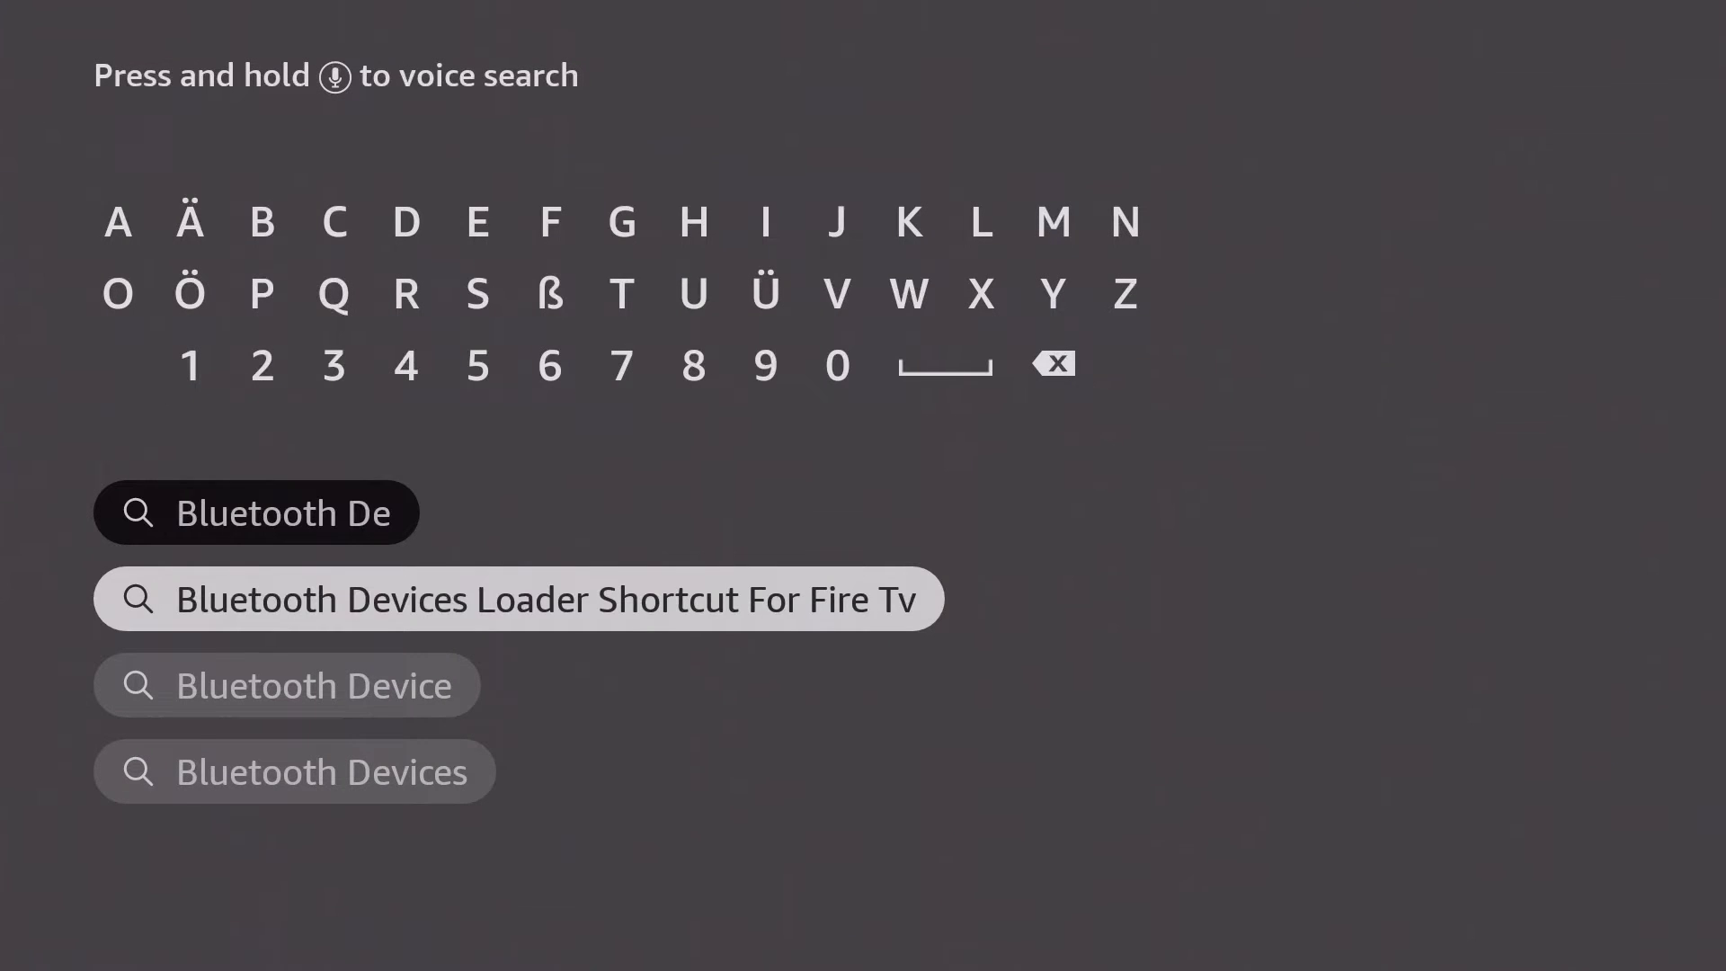
key("Return")
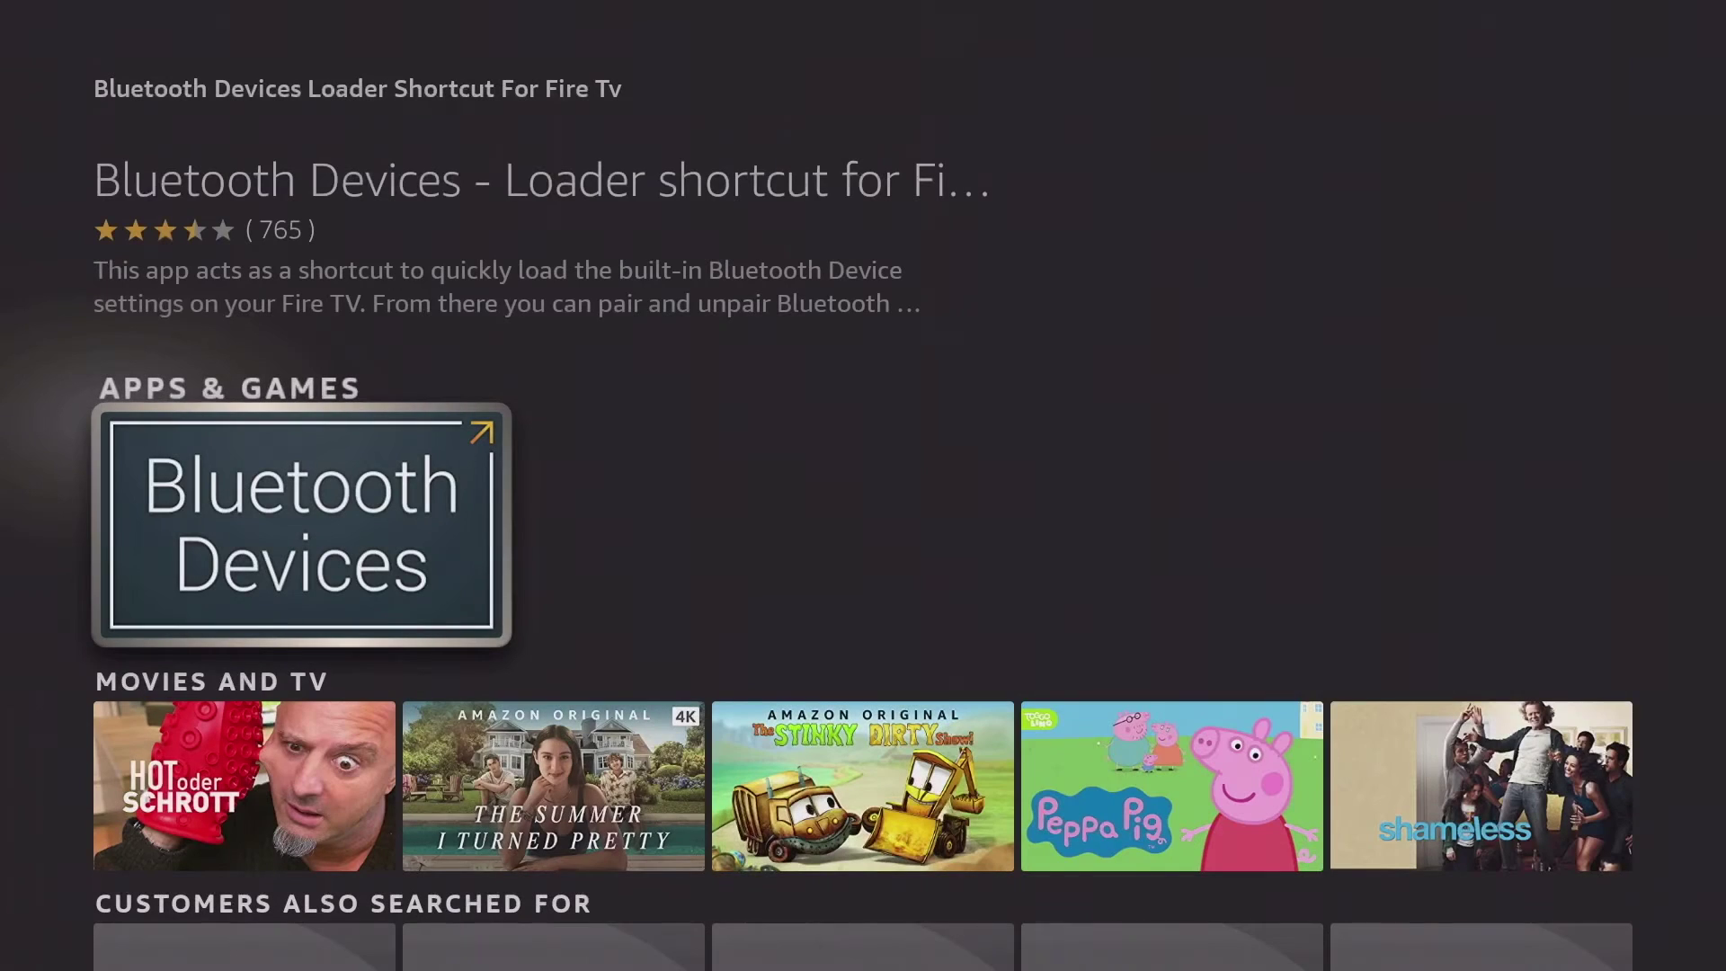
key("Home")
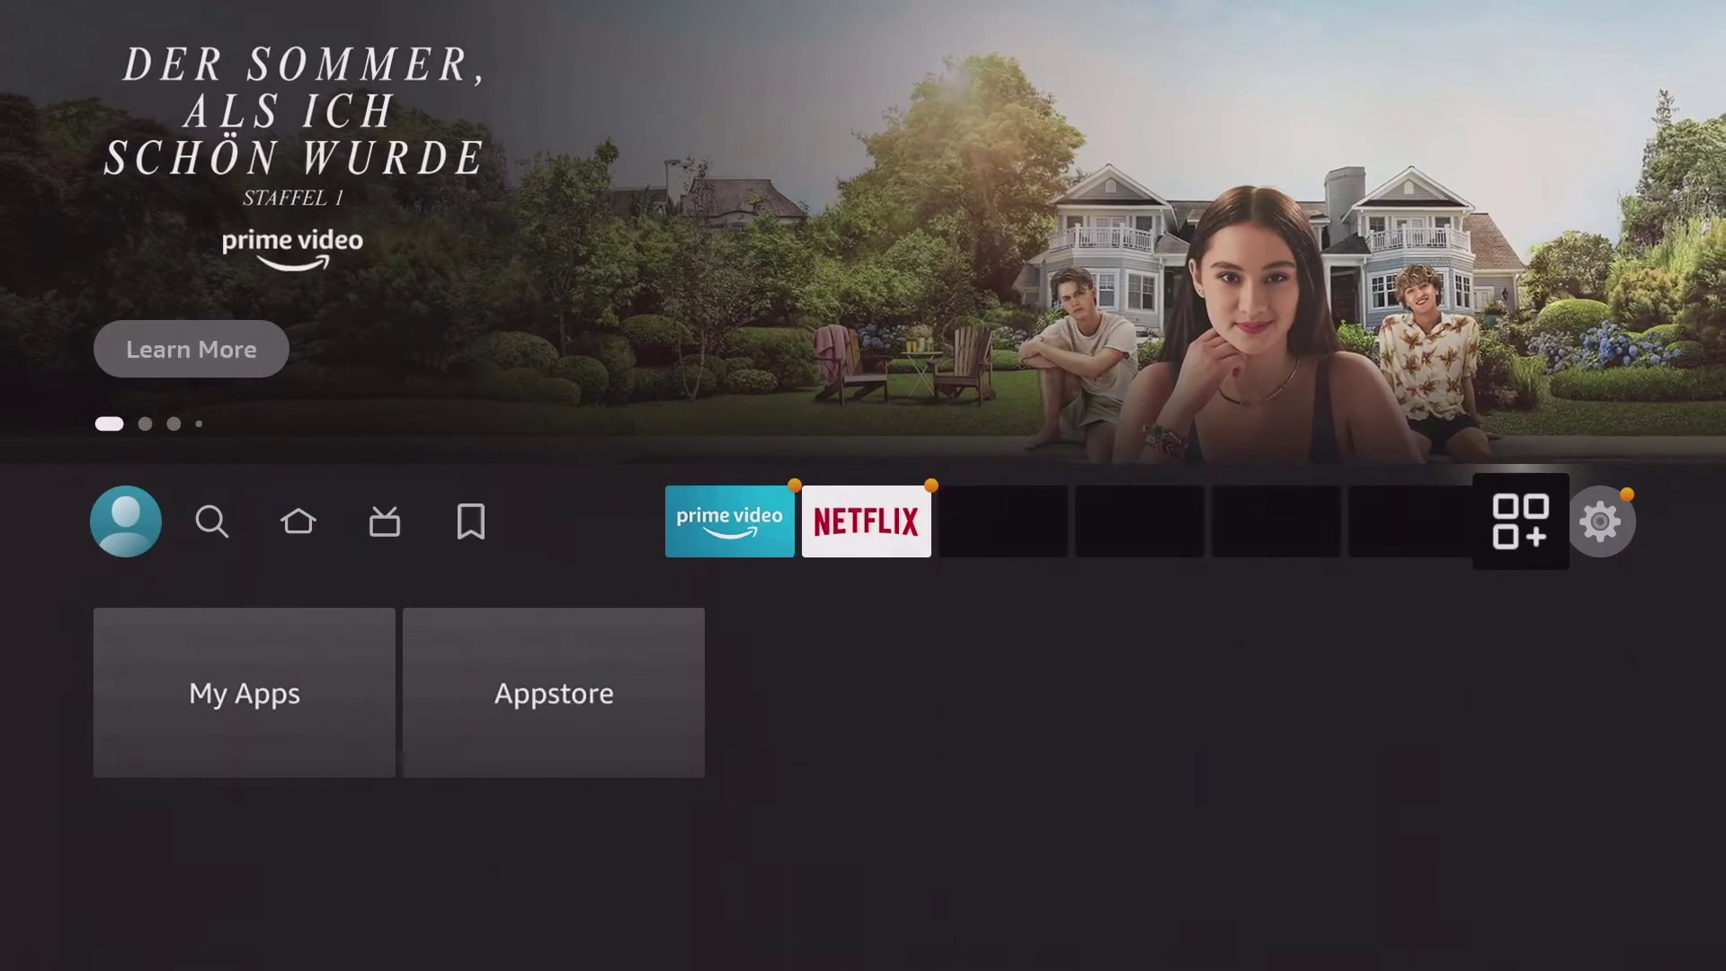
key("Left")
key("Left")
key("Left")
key("Left")
key("Left")
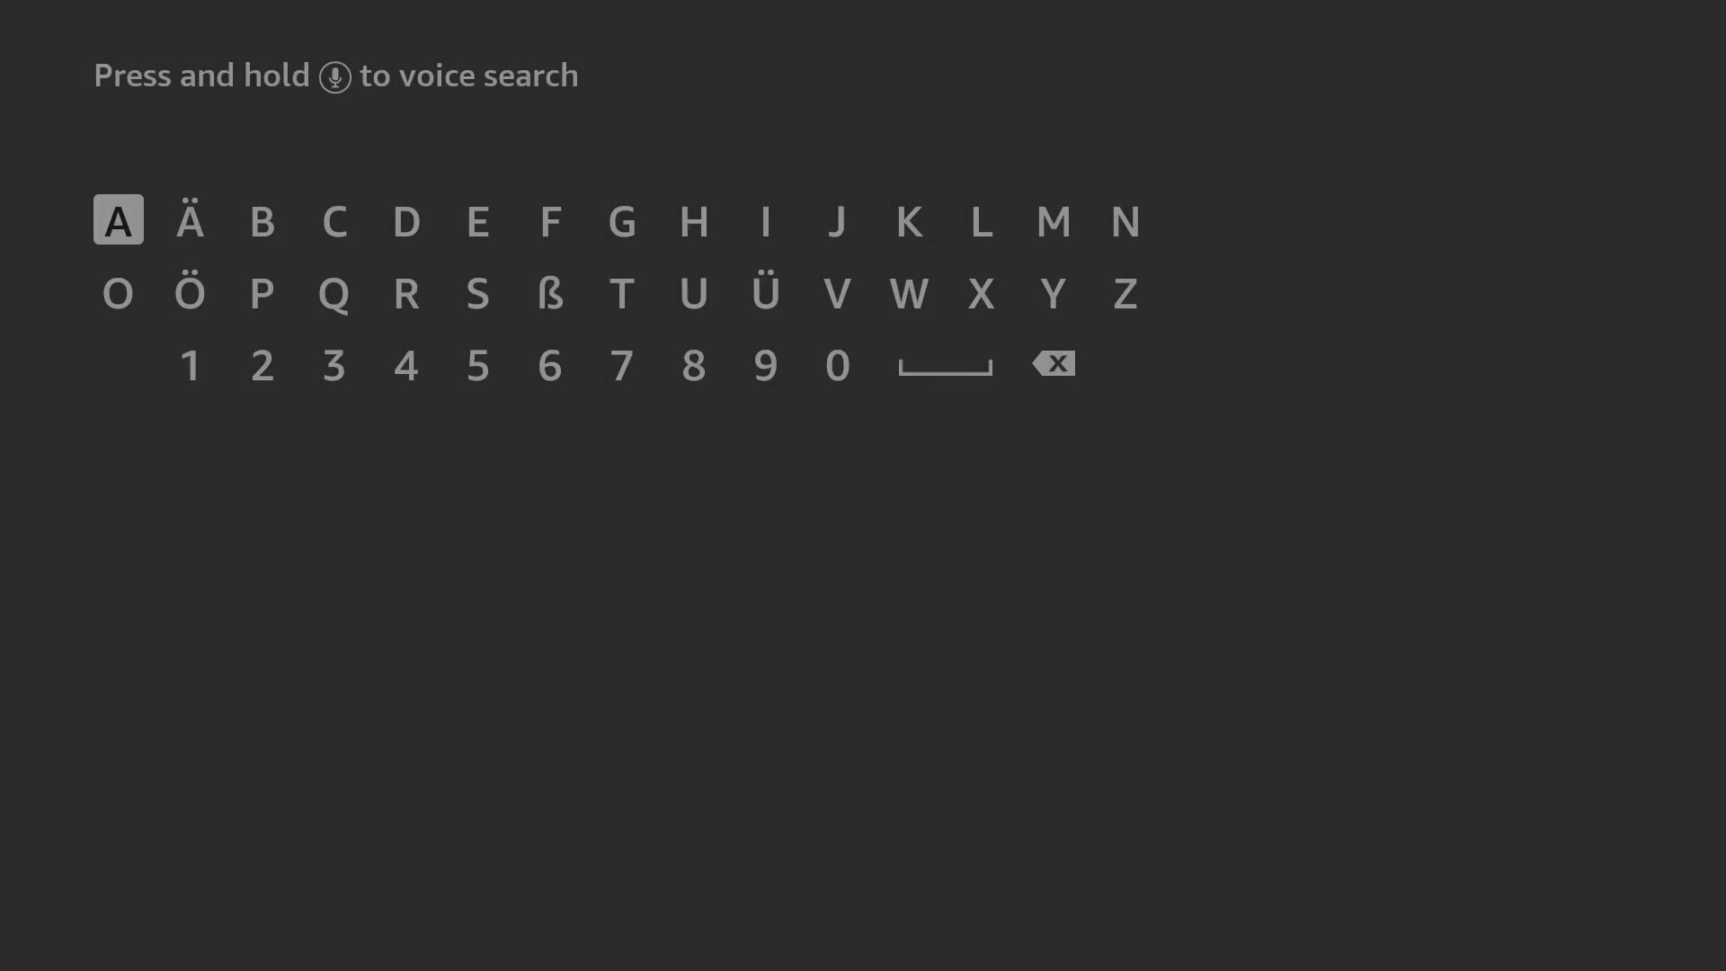
Step: Enter 'Bac' in Search and launch Background Apps And Process List from the suggestions
key("Return")
key("Left")
key("Left")
key("Return")
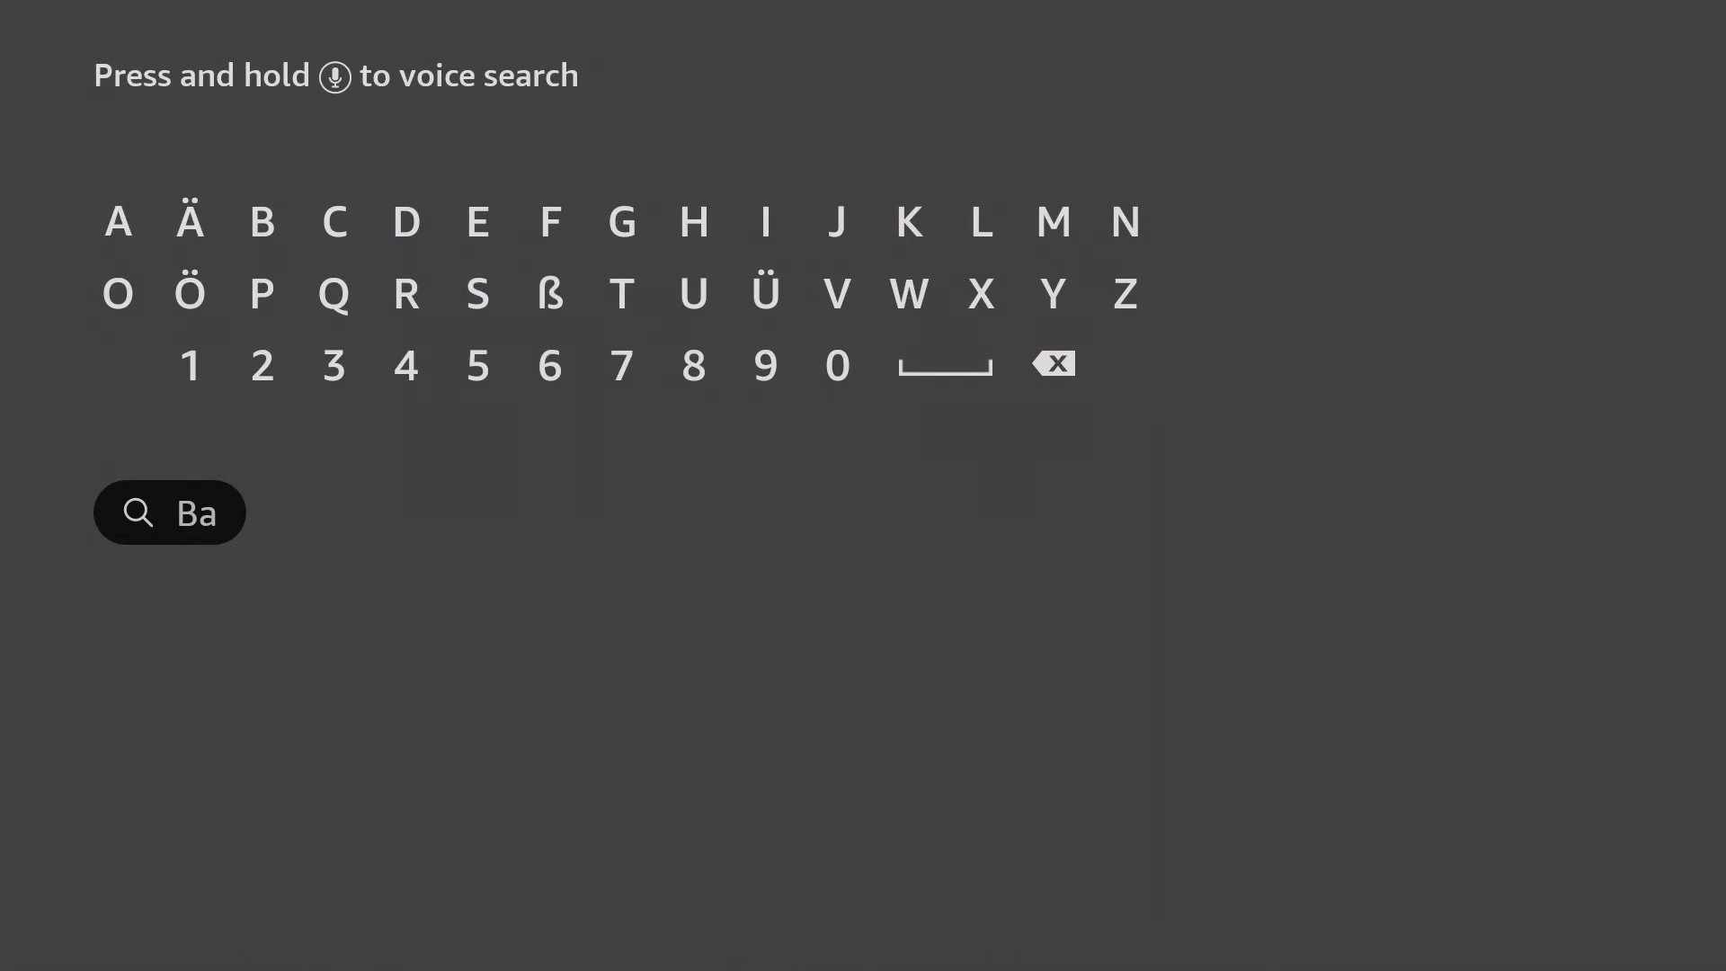
key("Right")
key("Right")
key("Right")
key("Return")
key("Down")
key("Right")
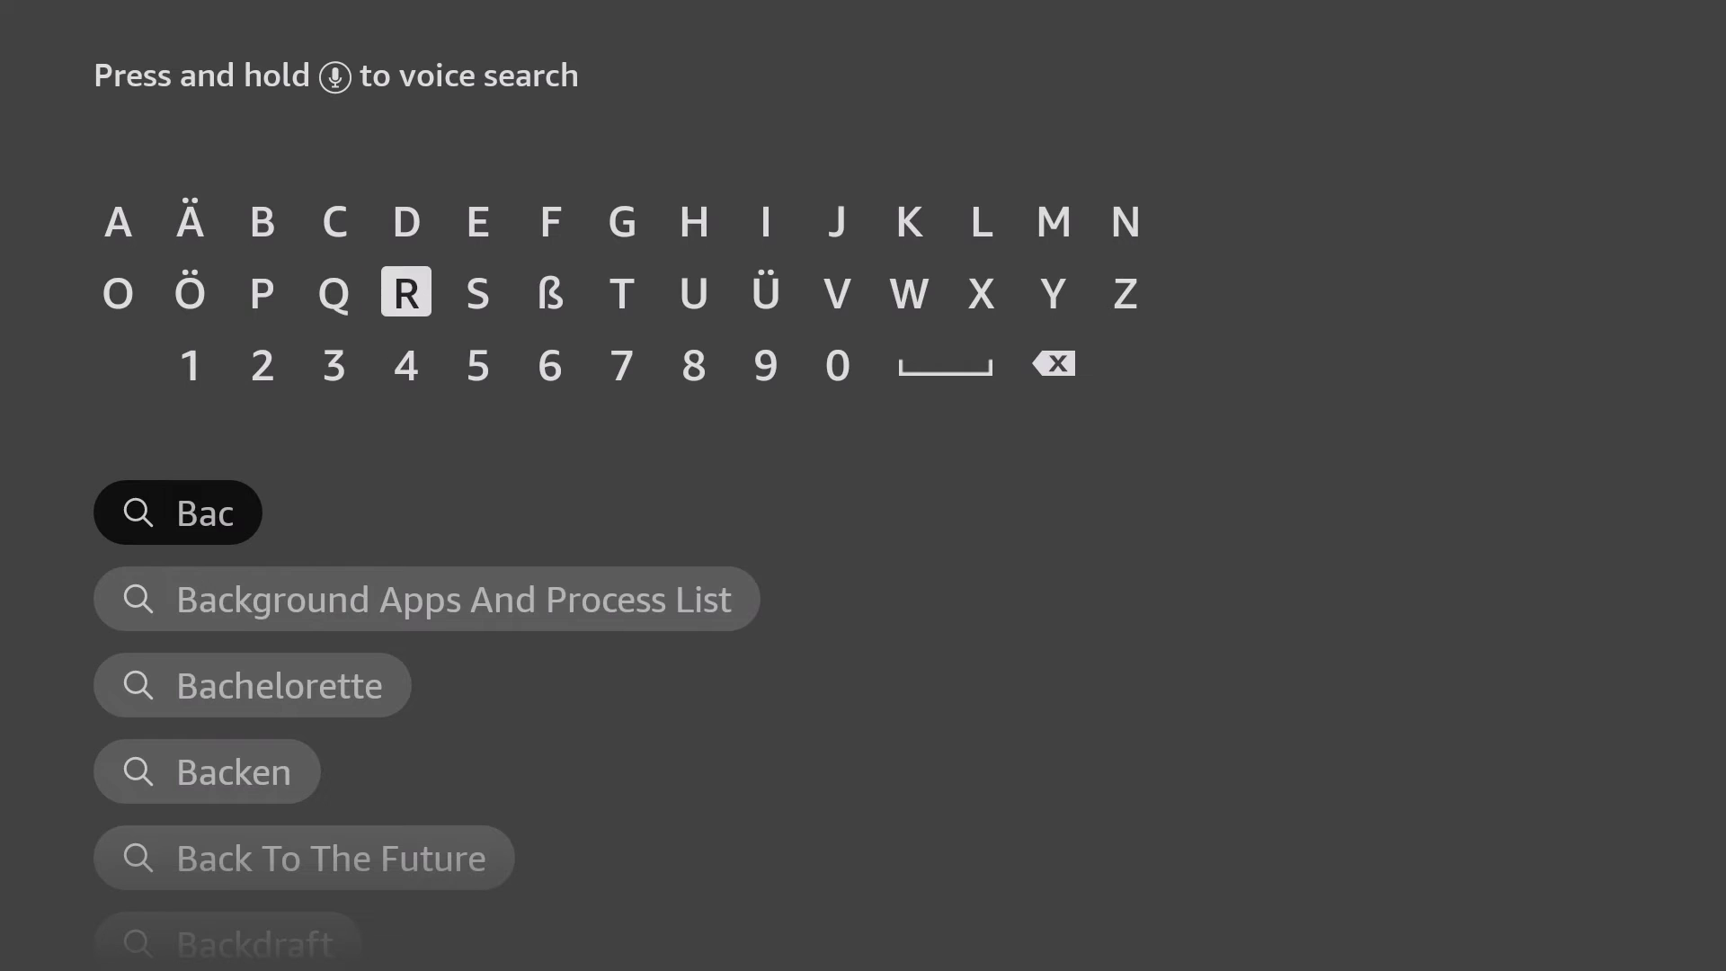
key("Right")
key("Down")
key("Down")
key("Down")
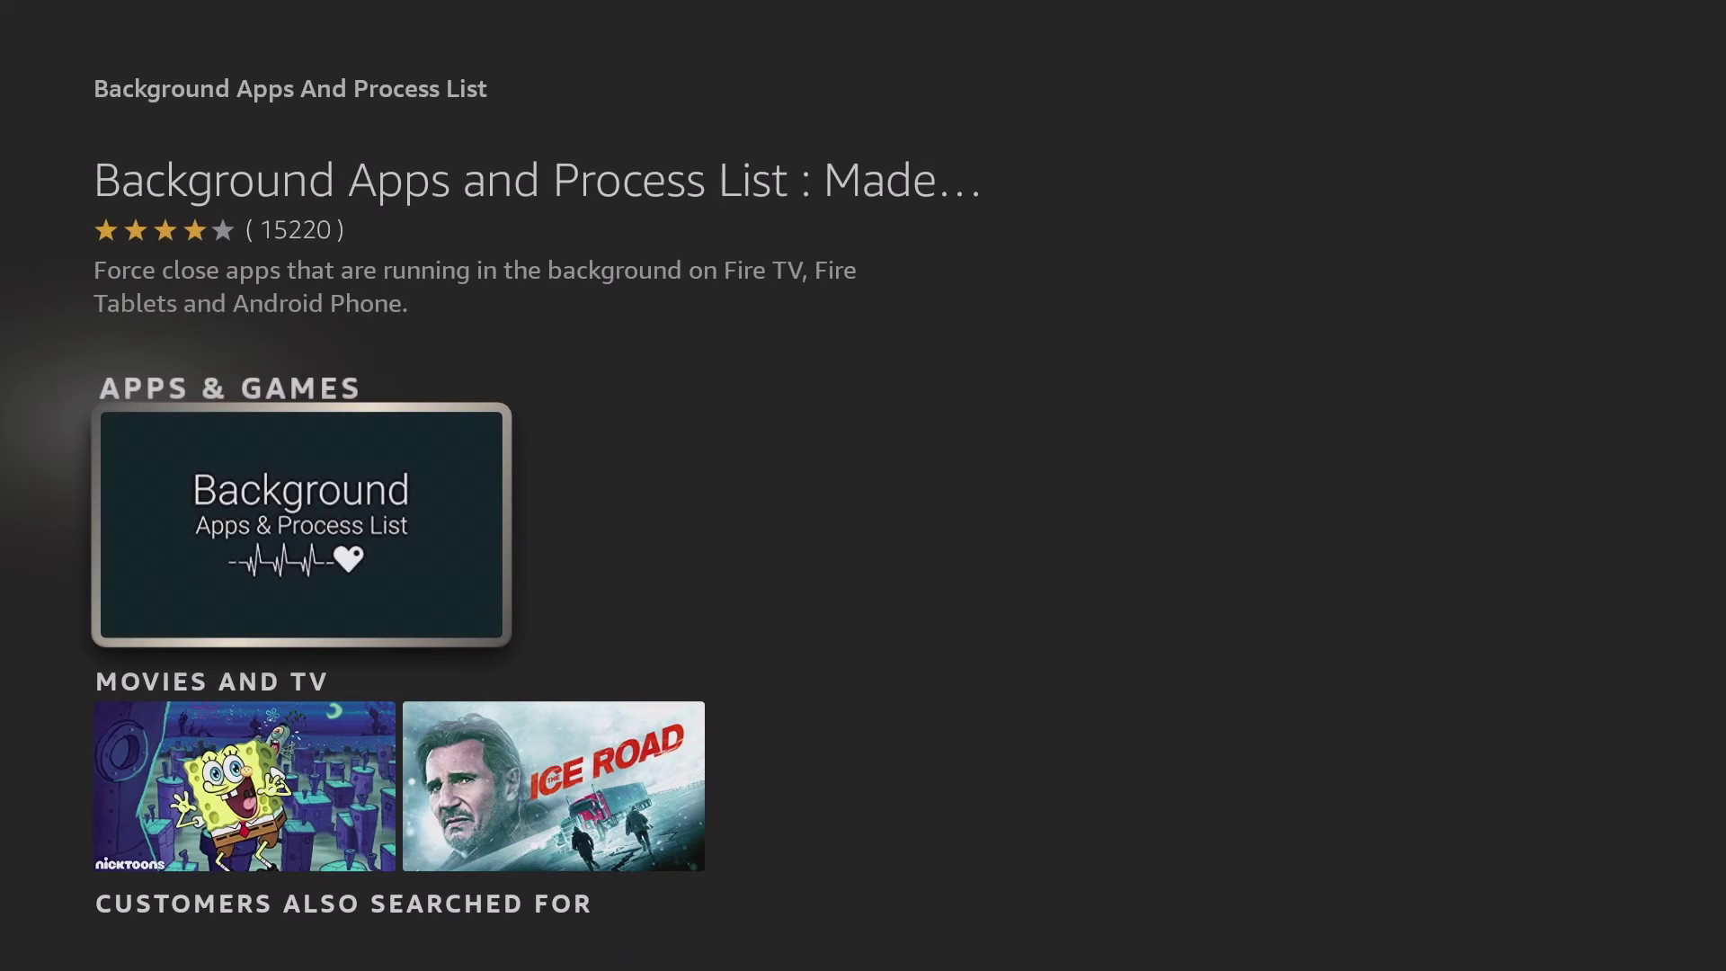
key("Return")
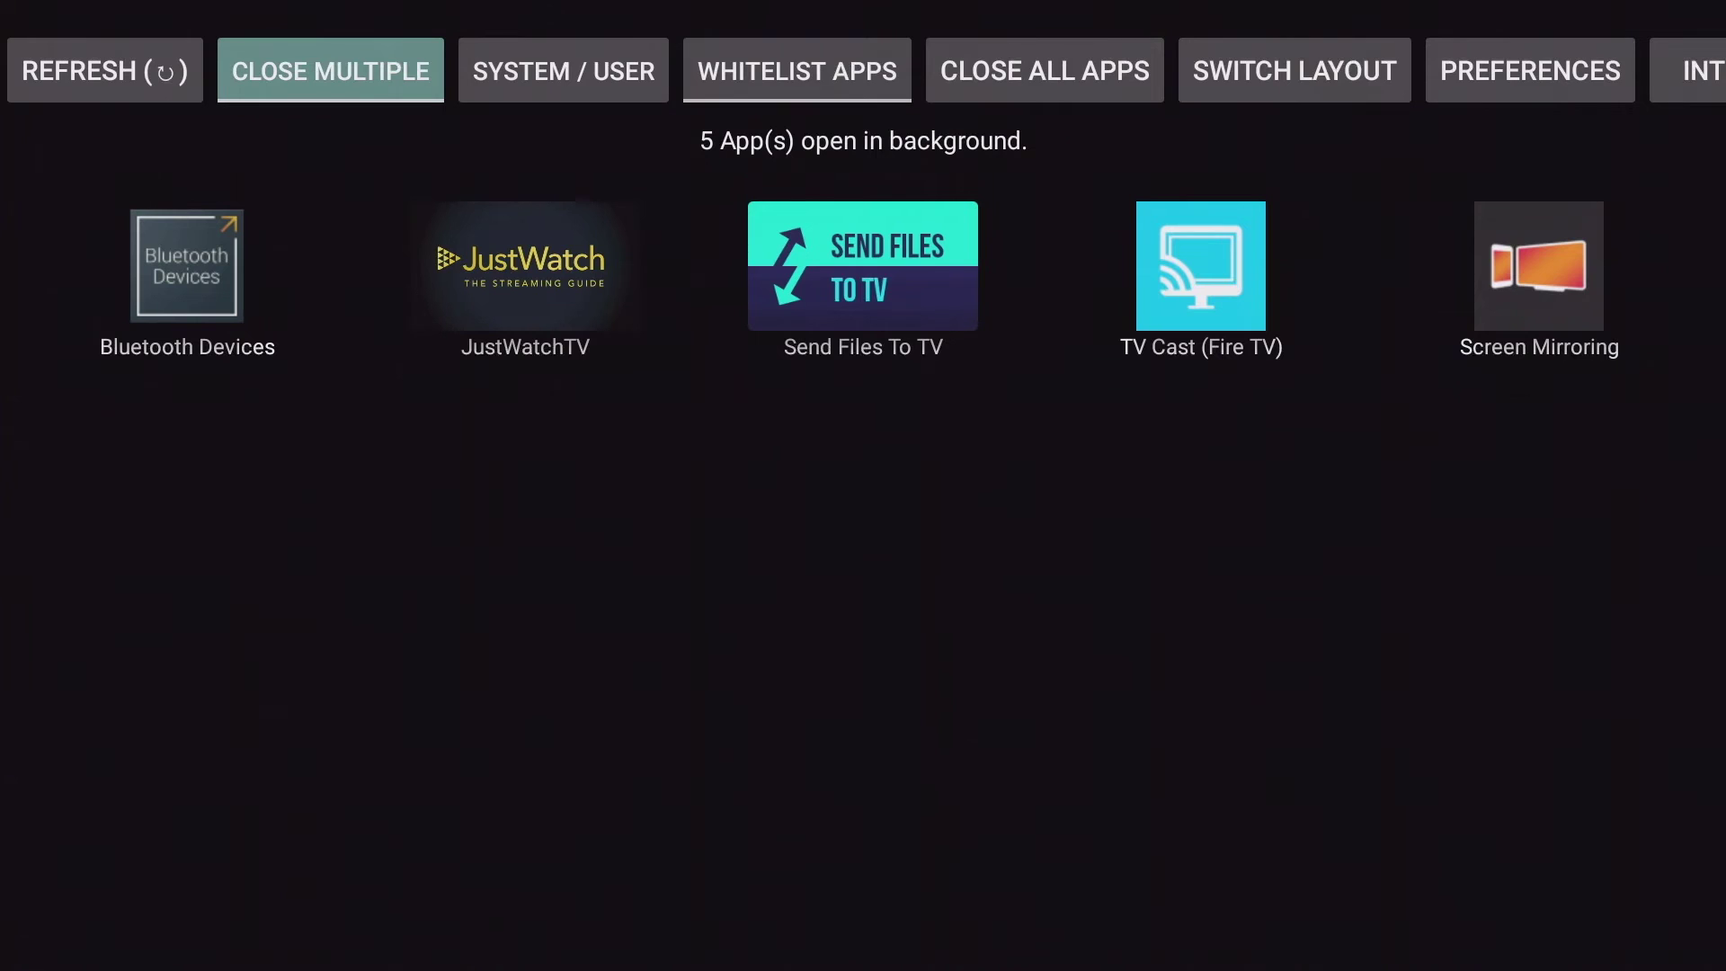
Step: Use CLOSE MULTIPLE and SELECT REMAINING to close all five background apps
key("Return")
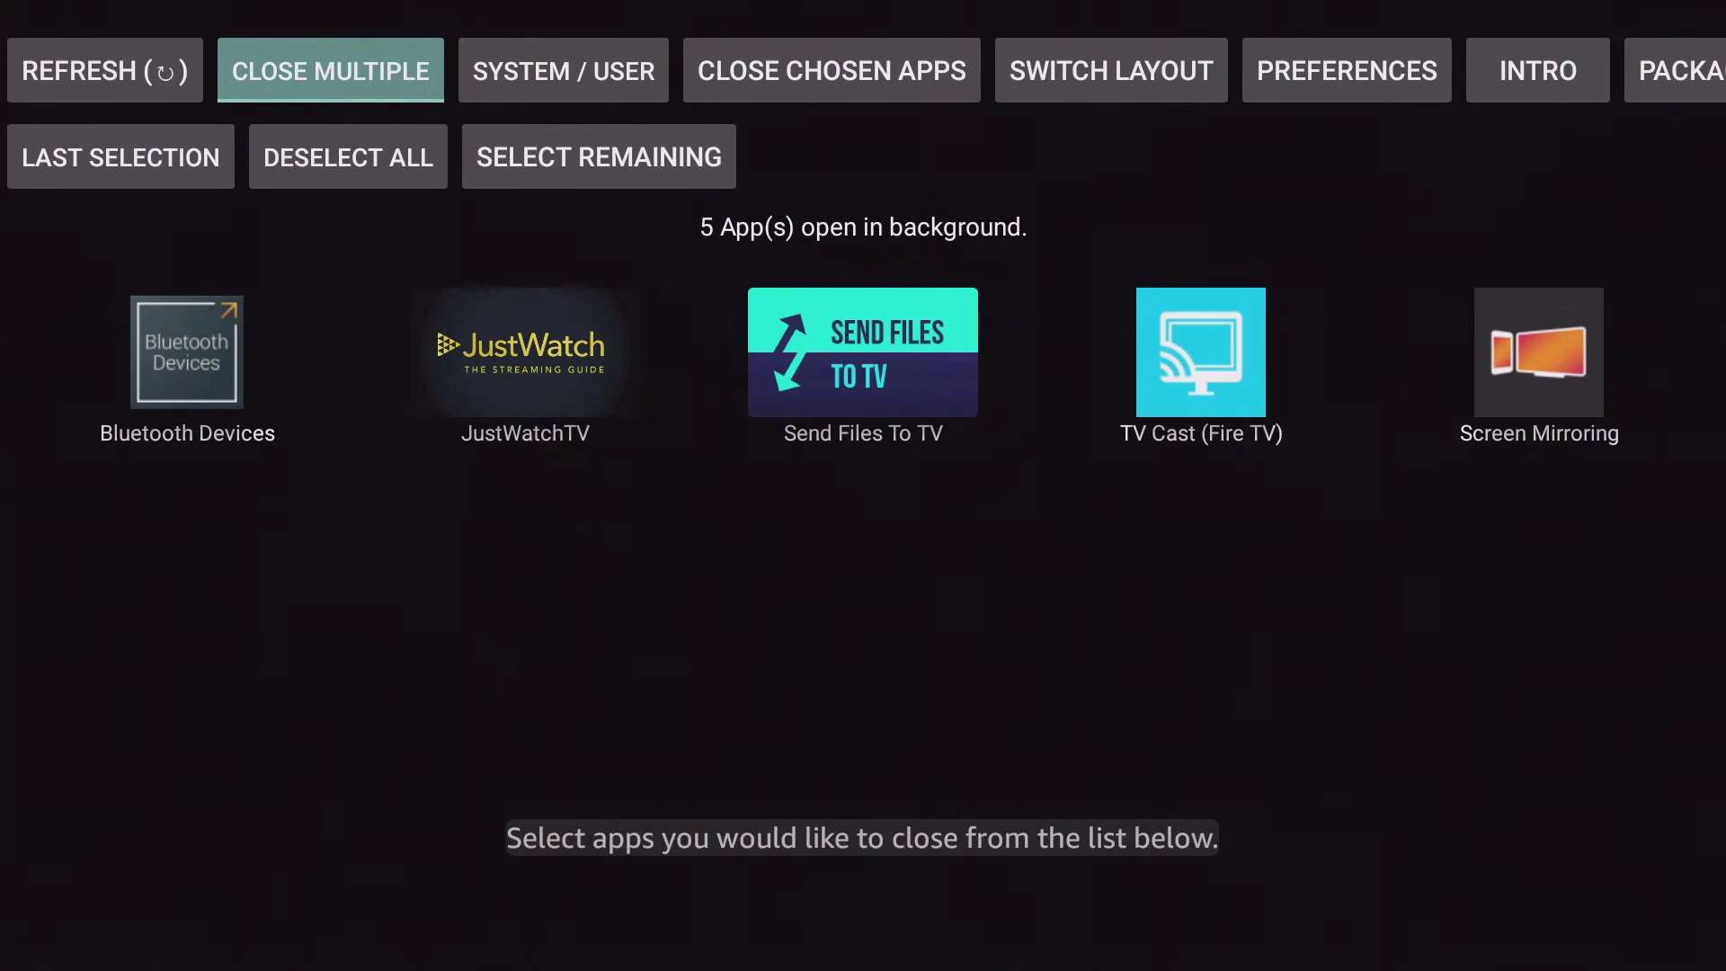
key("Down")
key("Right")
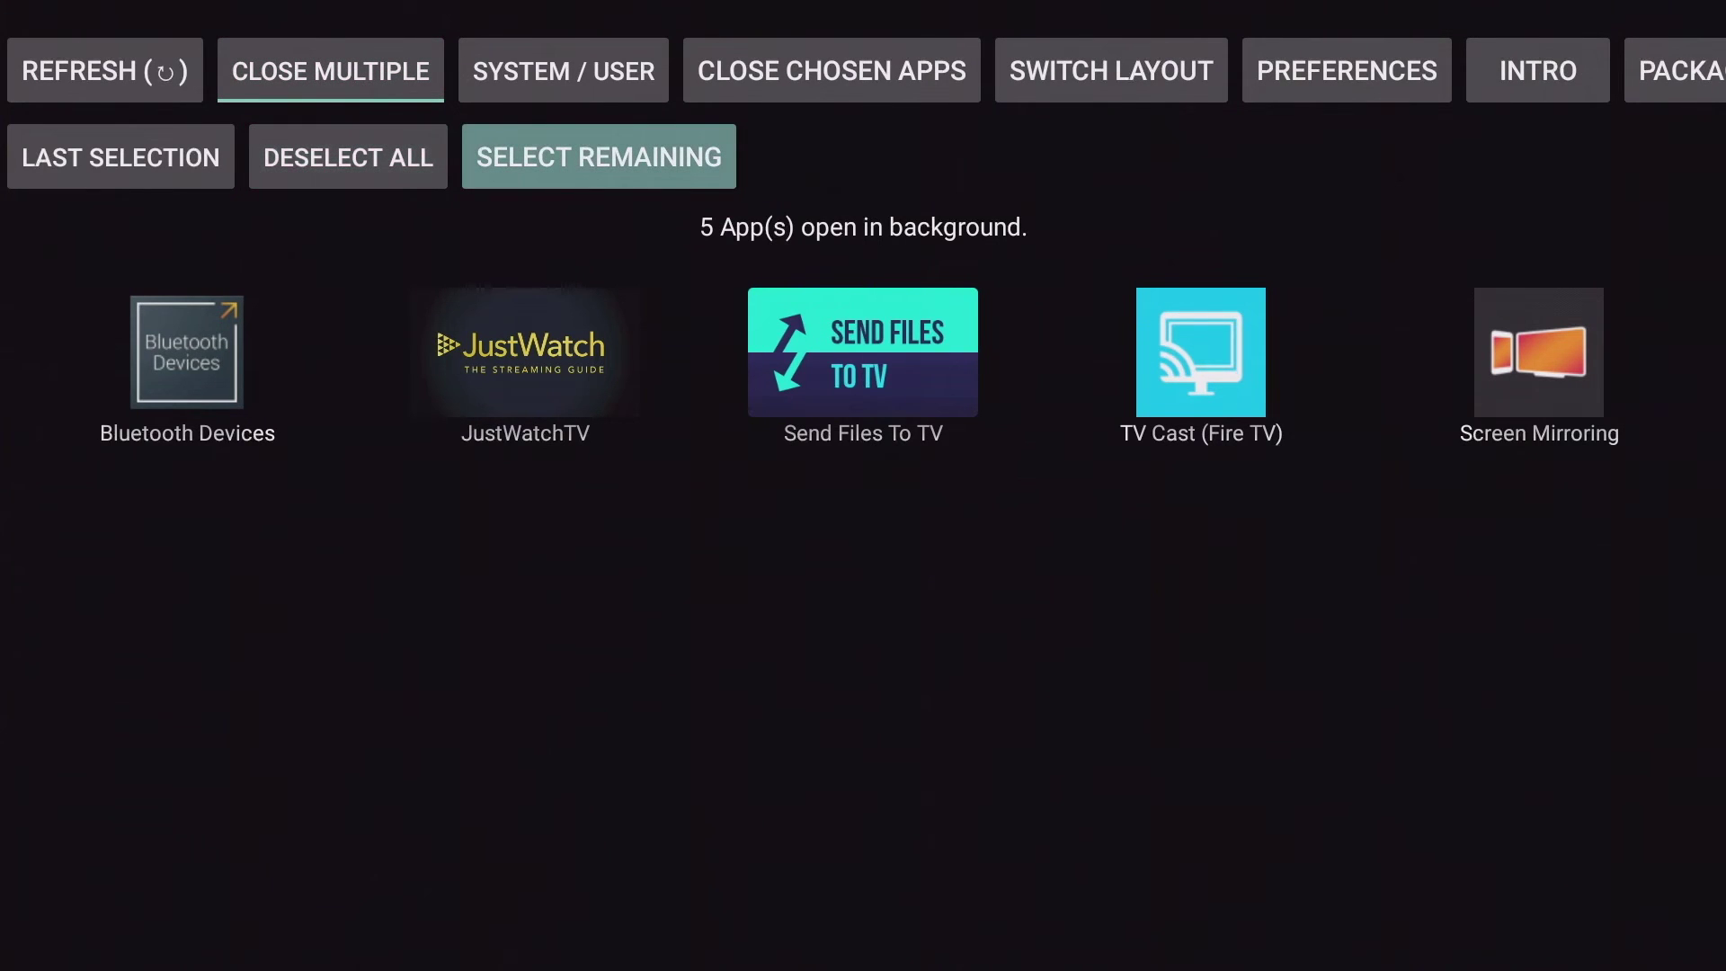
key("Return")
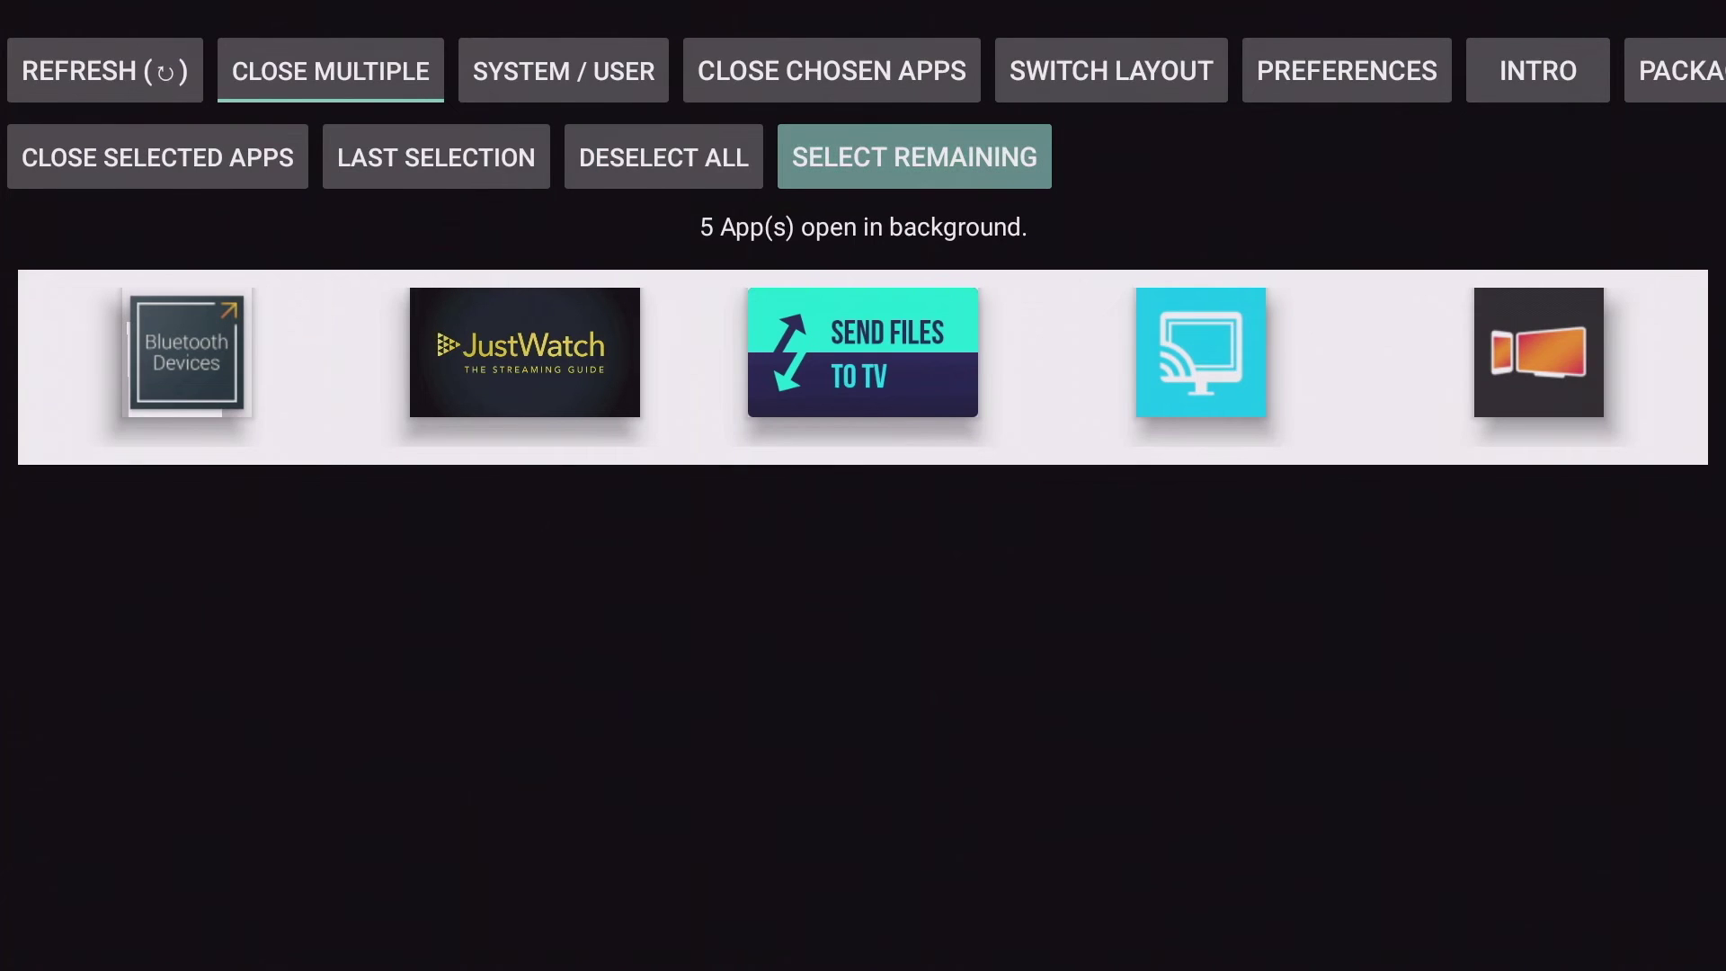
key("Left")
key("Left")
key("Left")
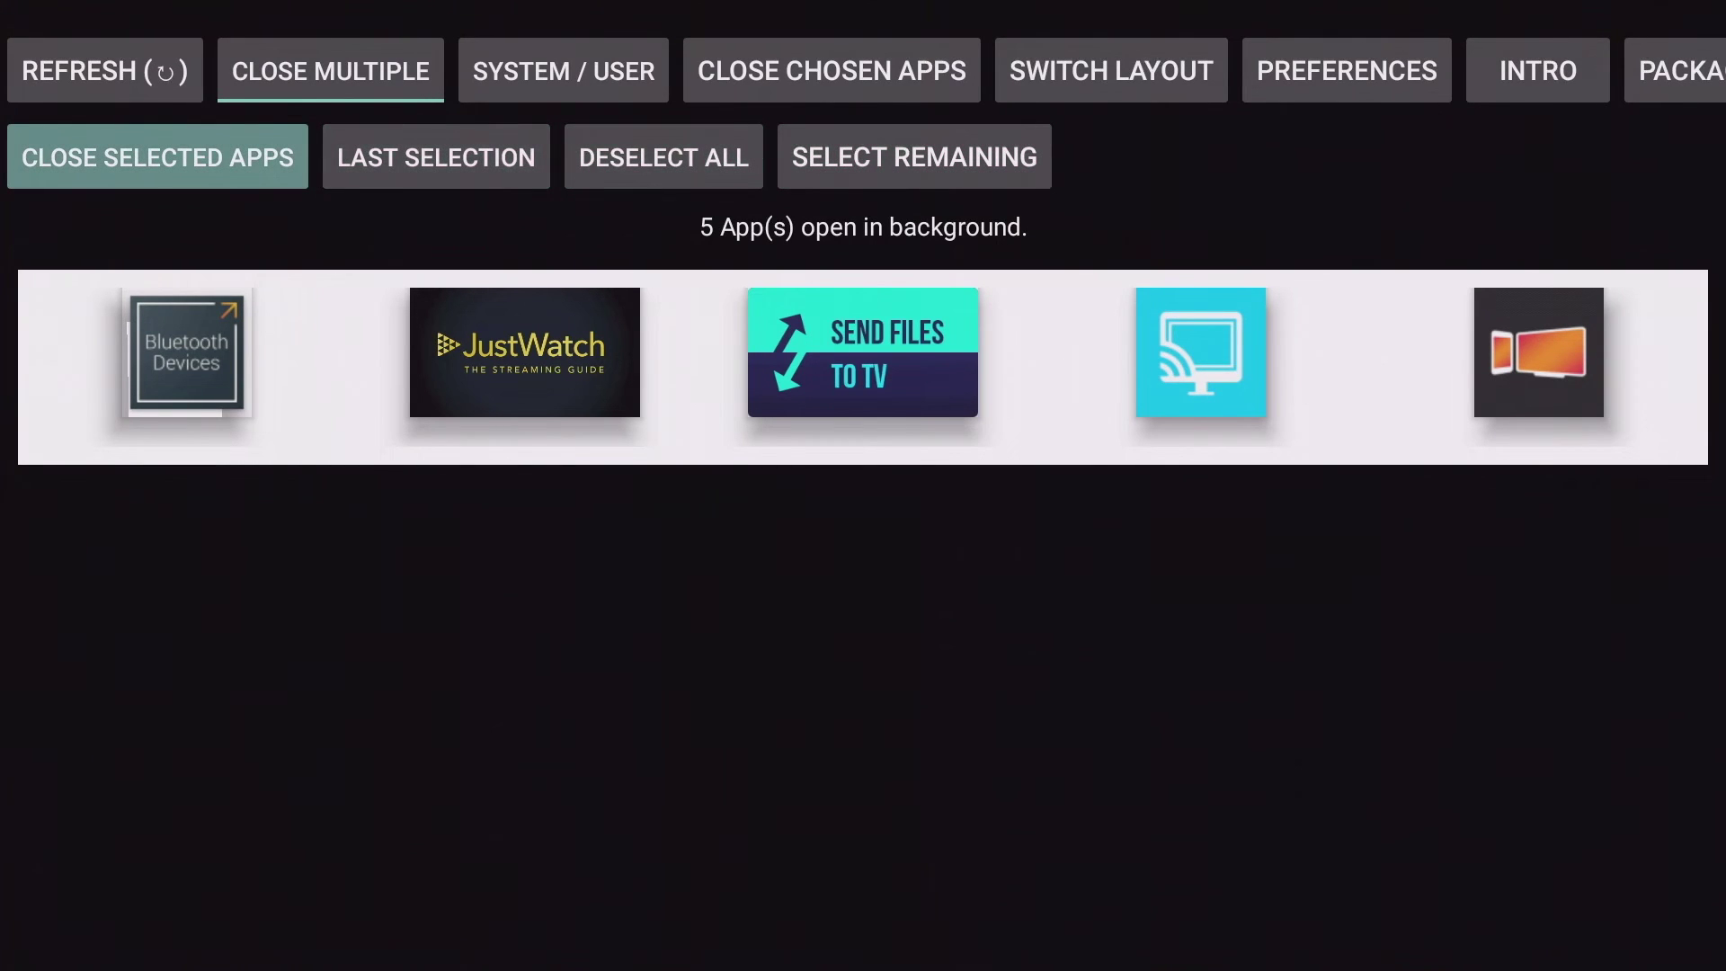
key("Return")
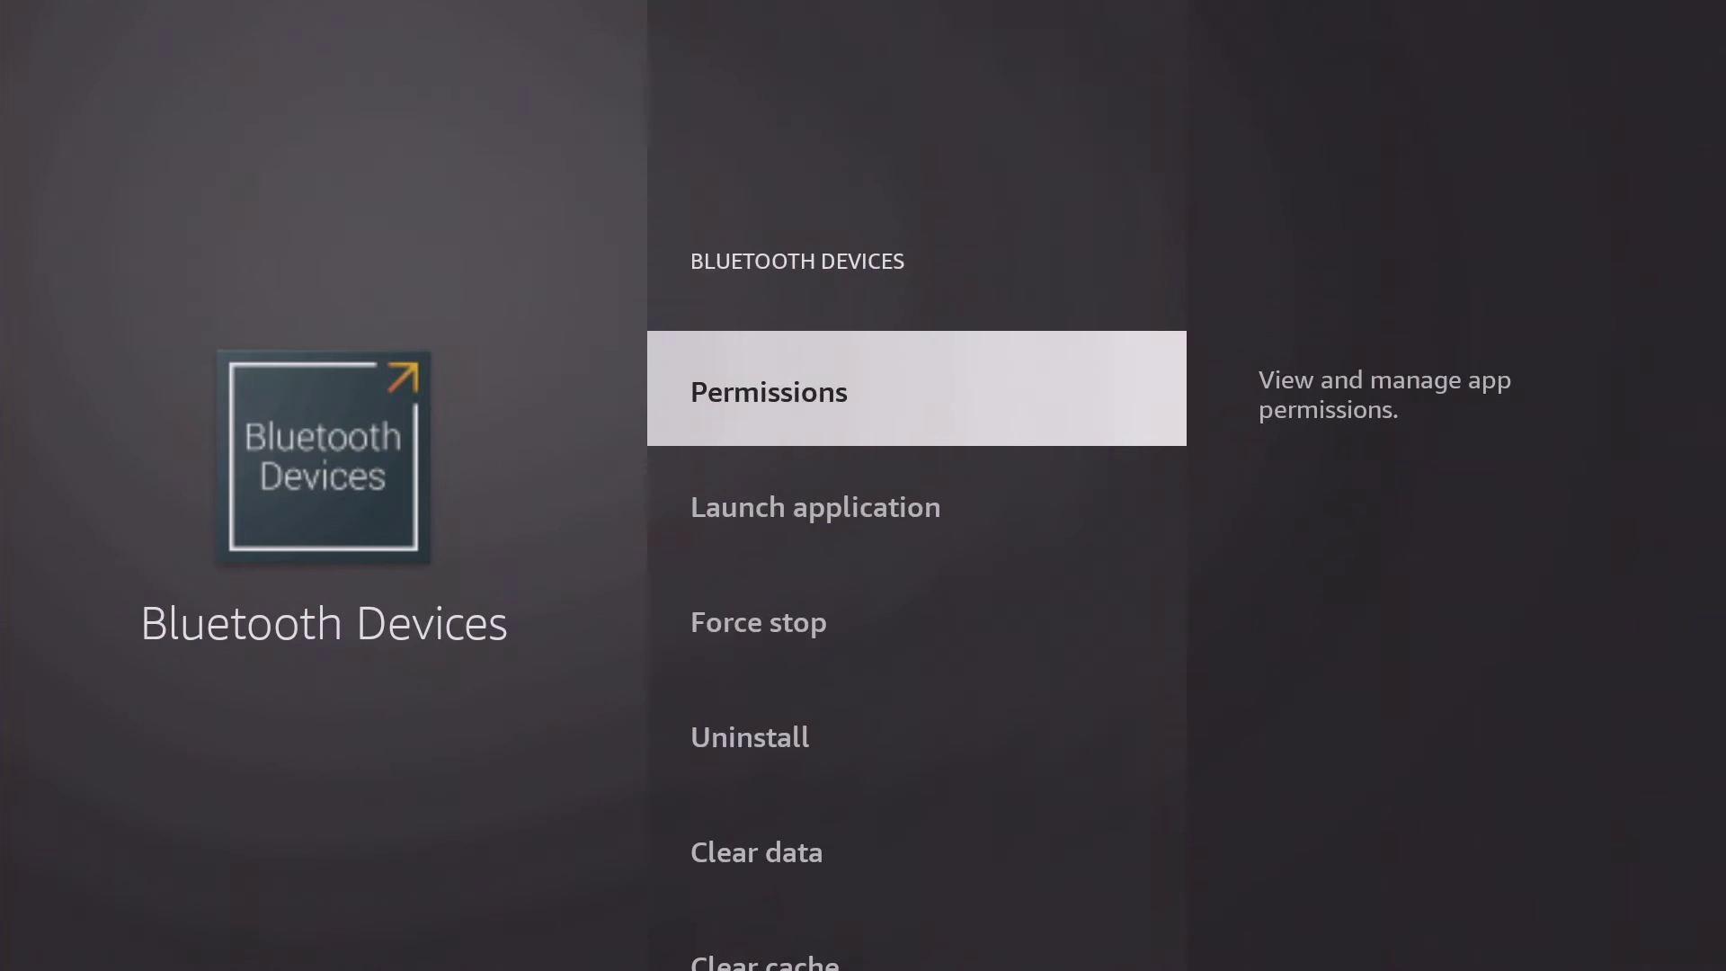
key("Down")
key("Down")
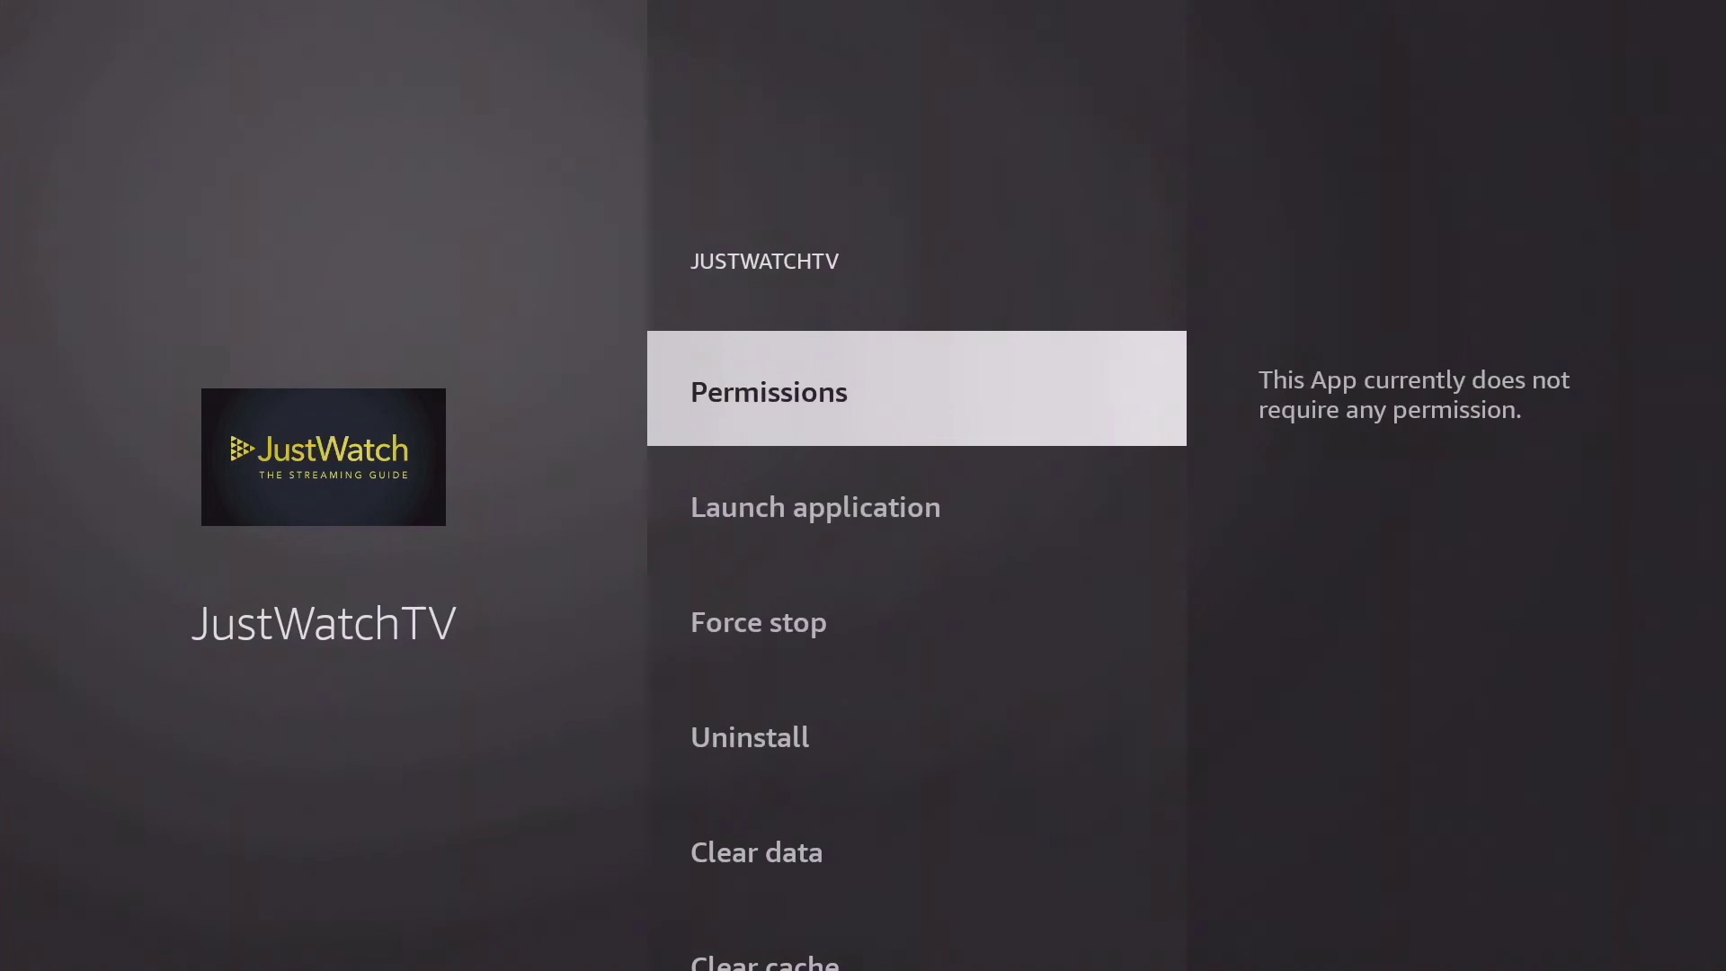
key("Down")
key("Down")
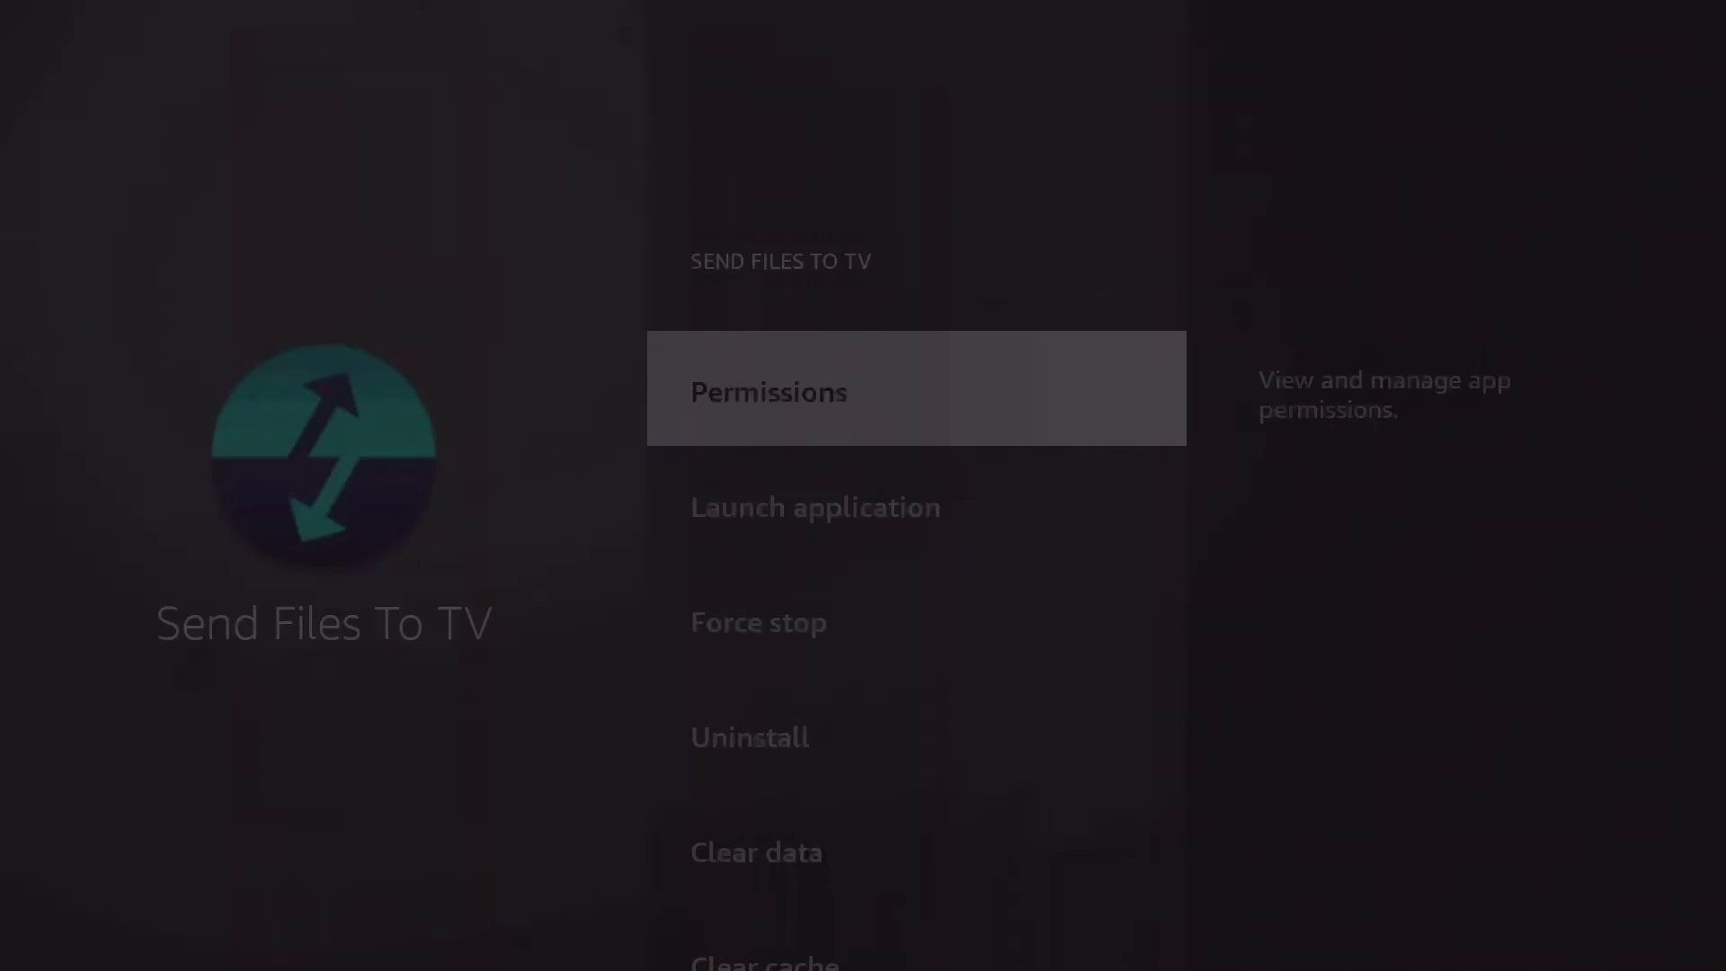